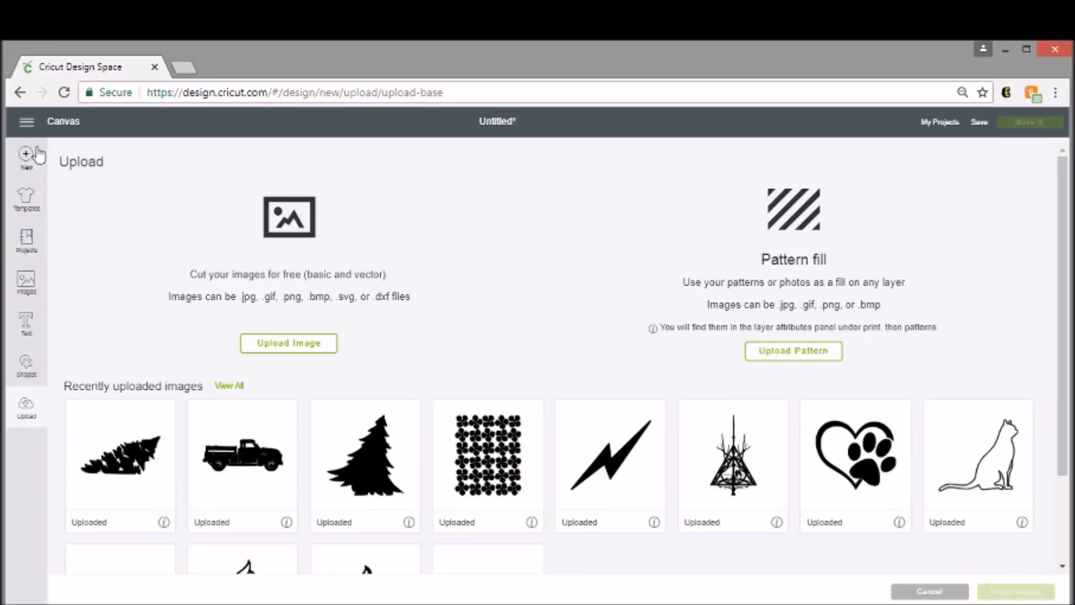
Start a new project, replacing the unsaved one, and insert a square shape on the canvas.
left_click(25, 160)
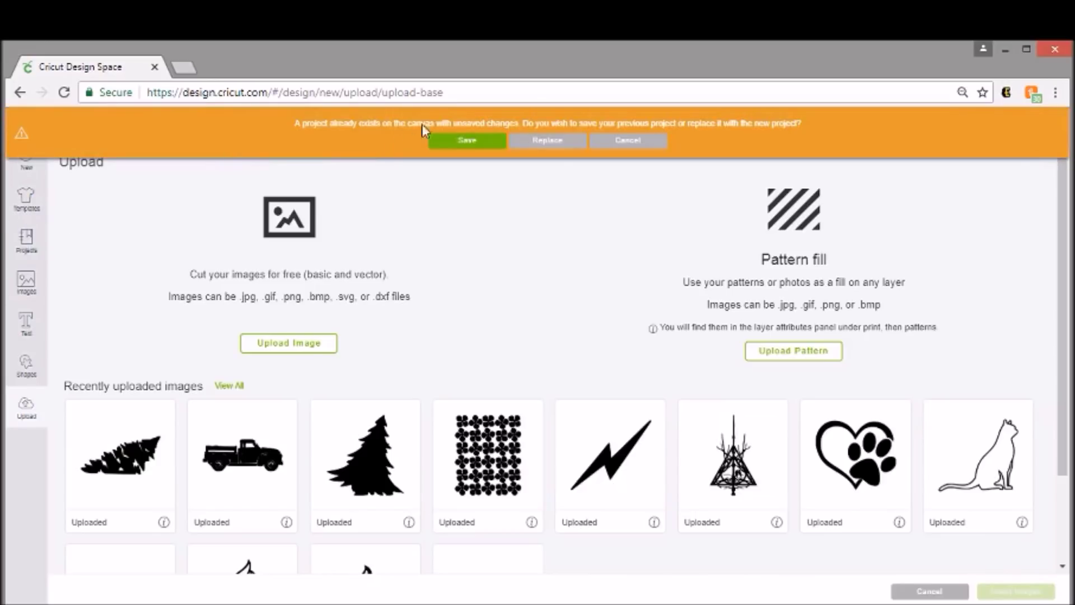
left_click(536, 143)
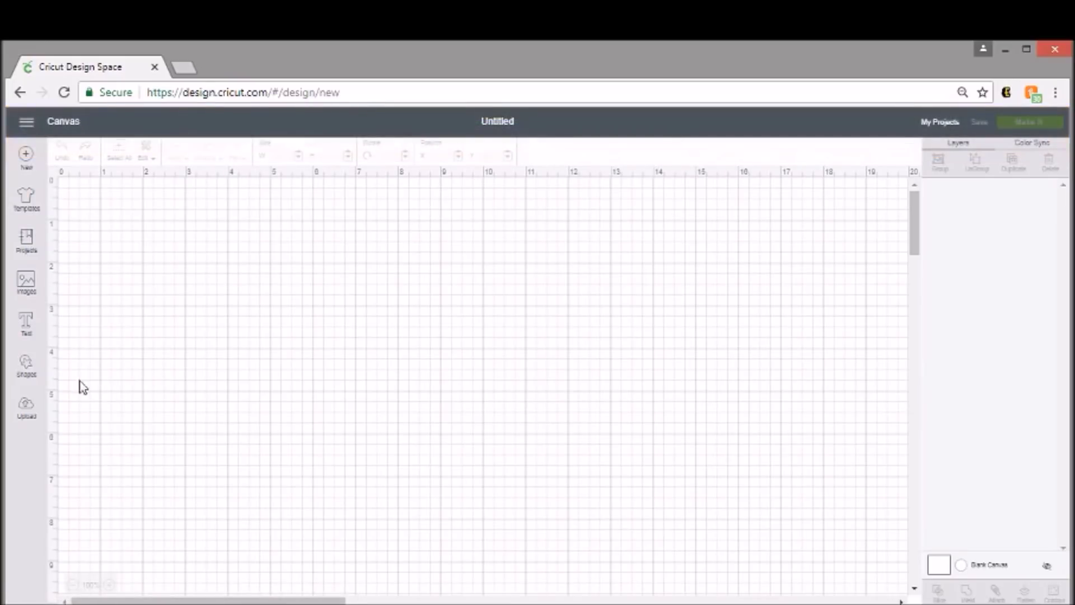
left_click(28, 364)
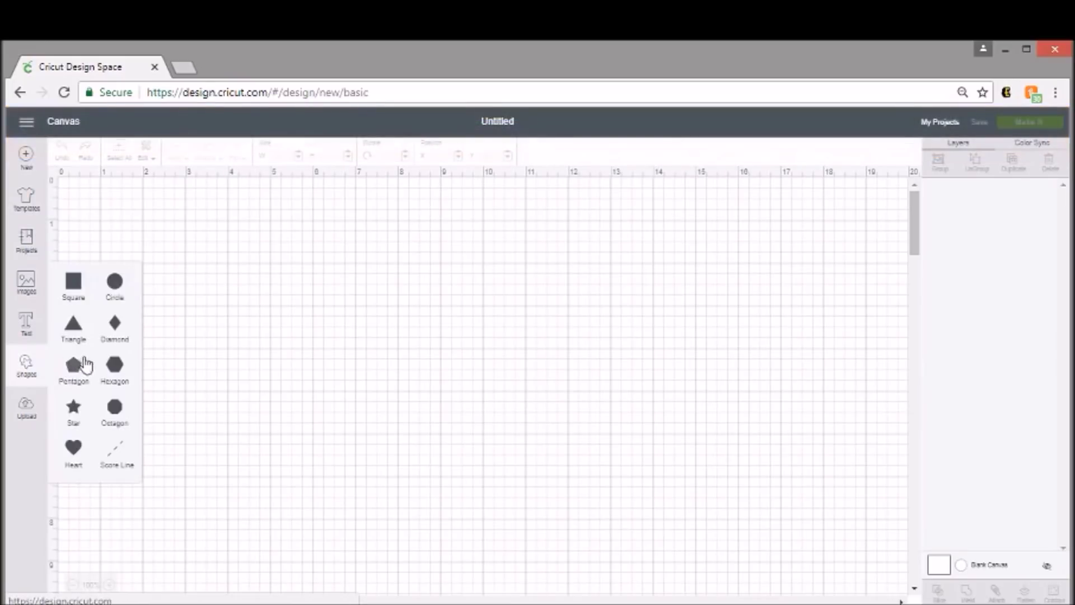
left_click(74, 293)
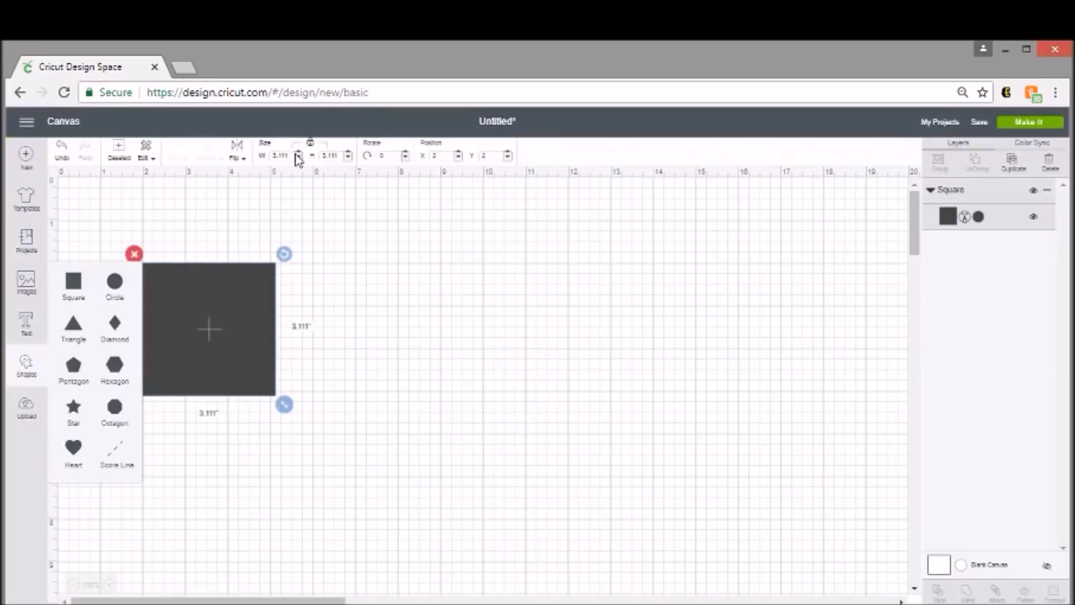
Set the square to 10.45 inches wide and high, and move it up to the canvas's upper edge.
left_click(293, 154)
type("10.45")
key("Return")
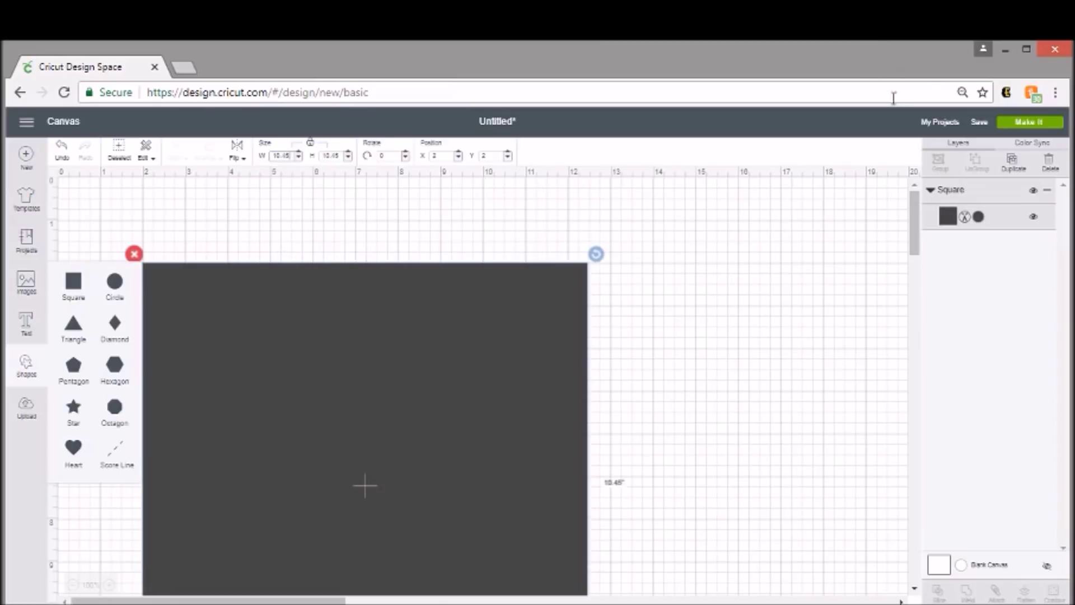
left_click_drag(360, 359, 362, 266)
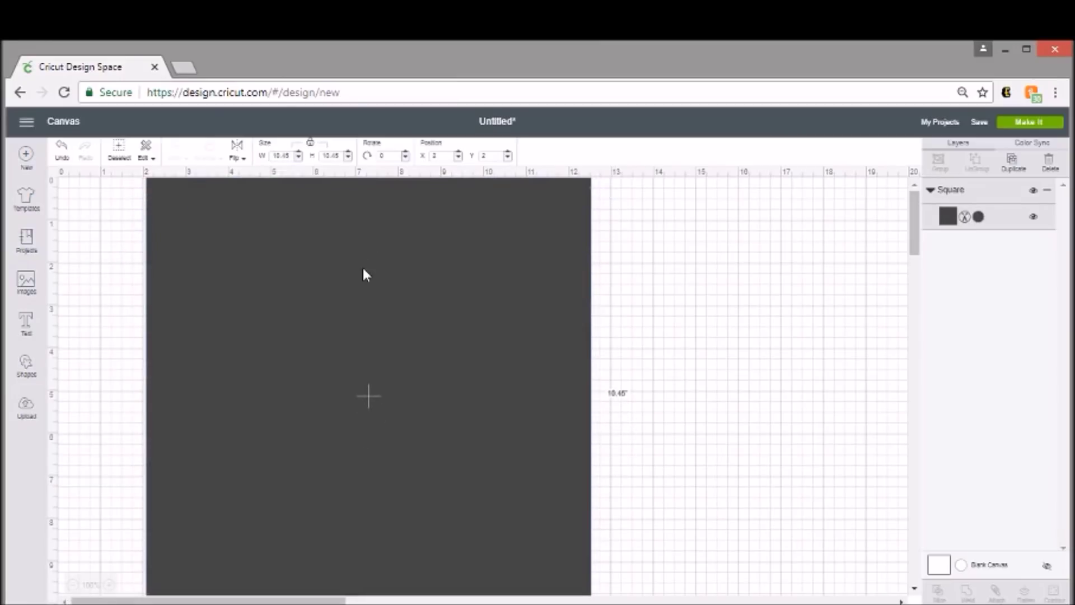
Recolor the square medium gray from the basic colors.
left_click(978, 217)
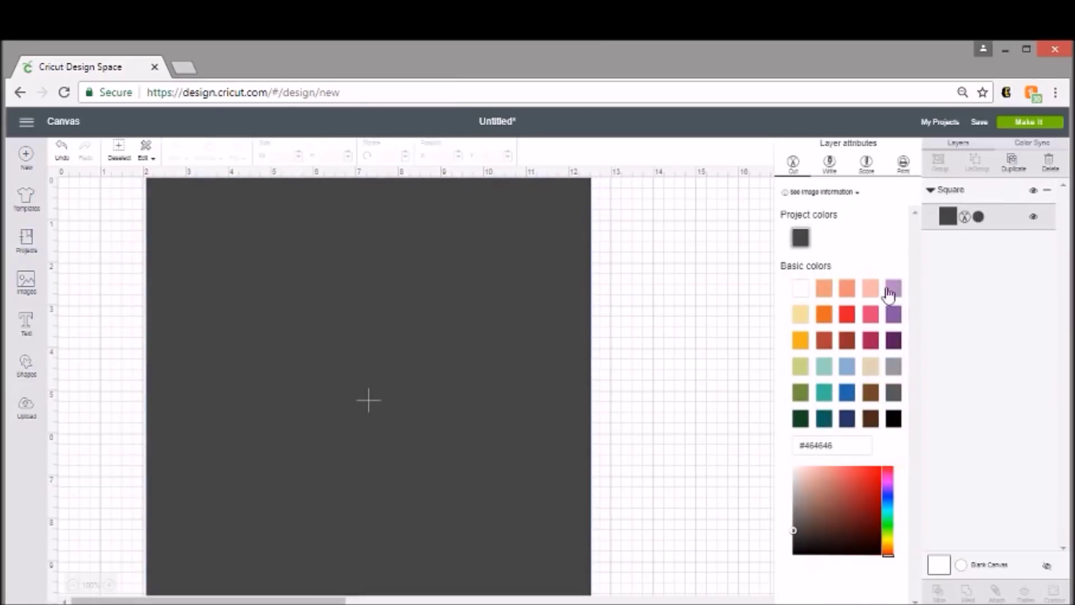
left_click(894, 367)
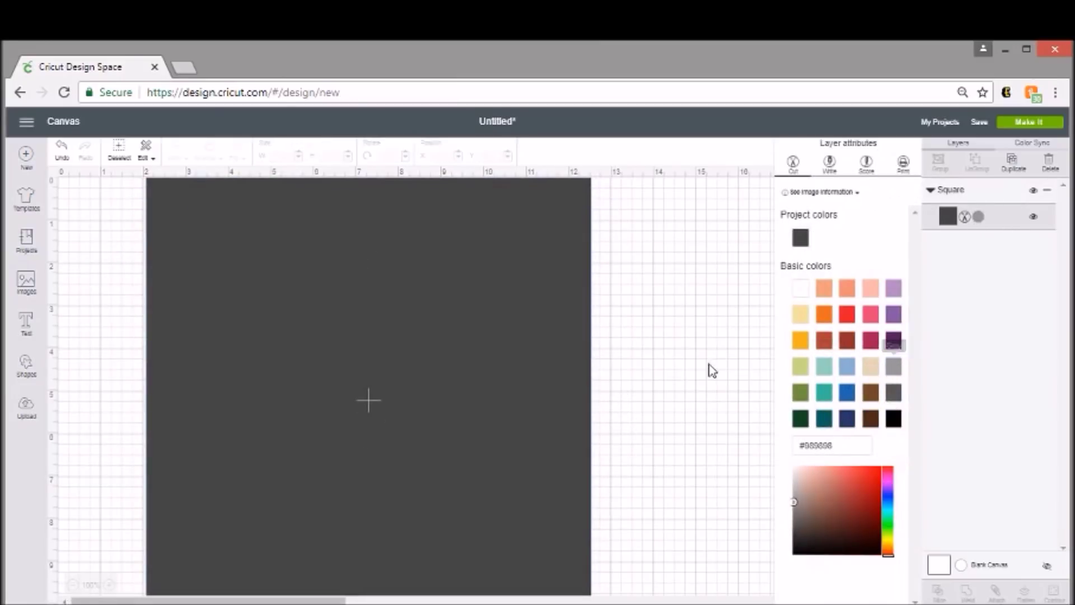
left_click(543, 355)
scroll(557, 360, "down", 3)
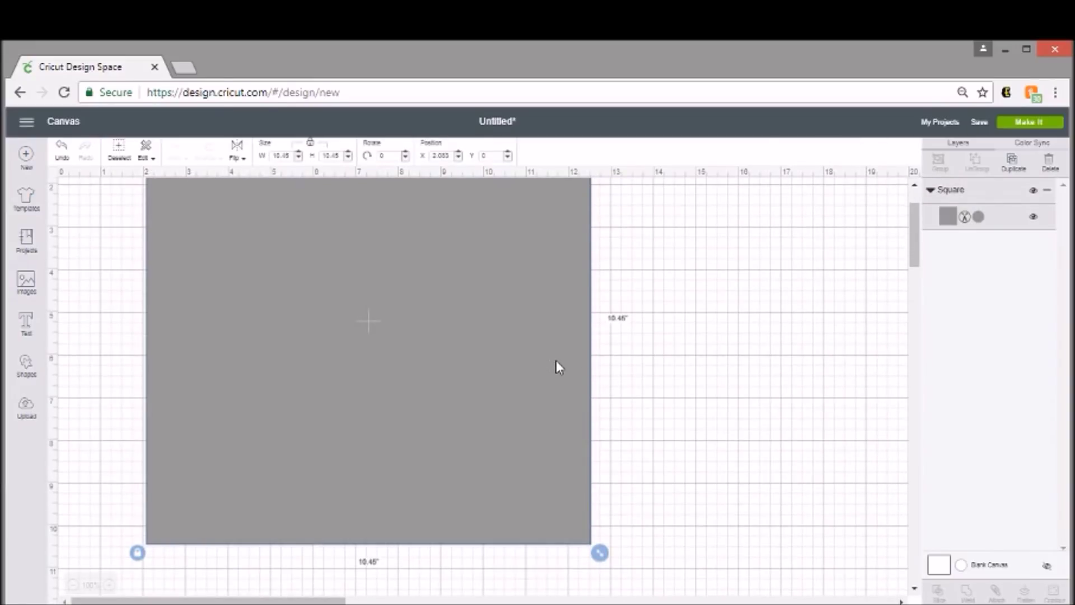
scroll(575, 352, "up", 3)
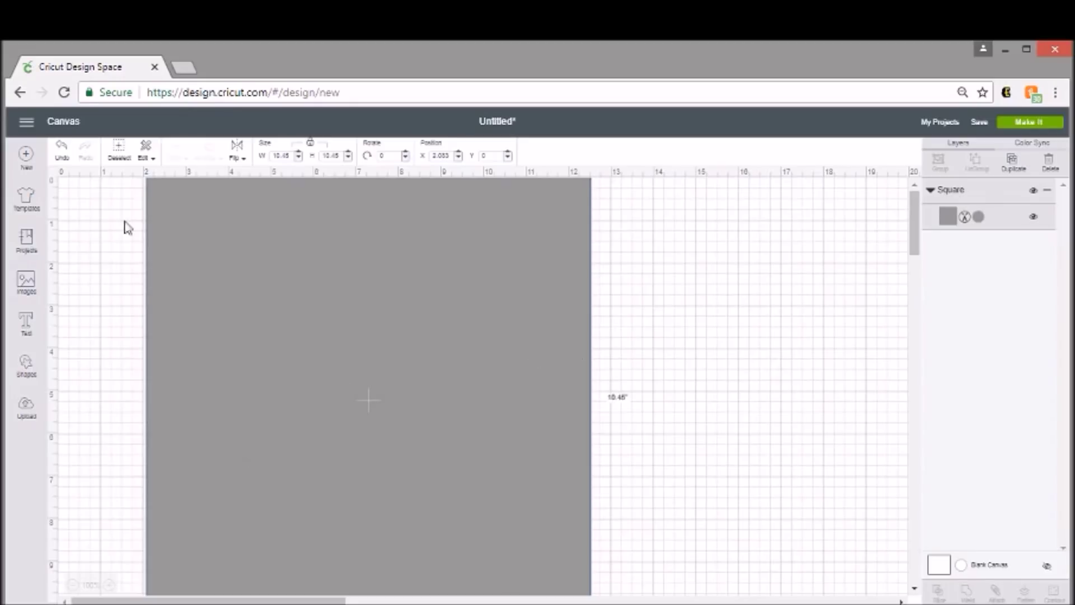
Insert the previously uploaded truck and leaning tree images into the project together.
left_click(35, 403)
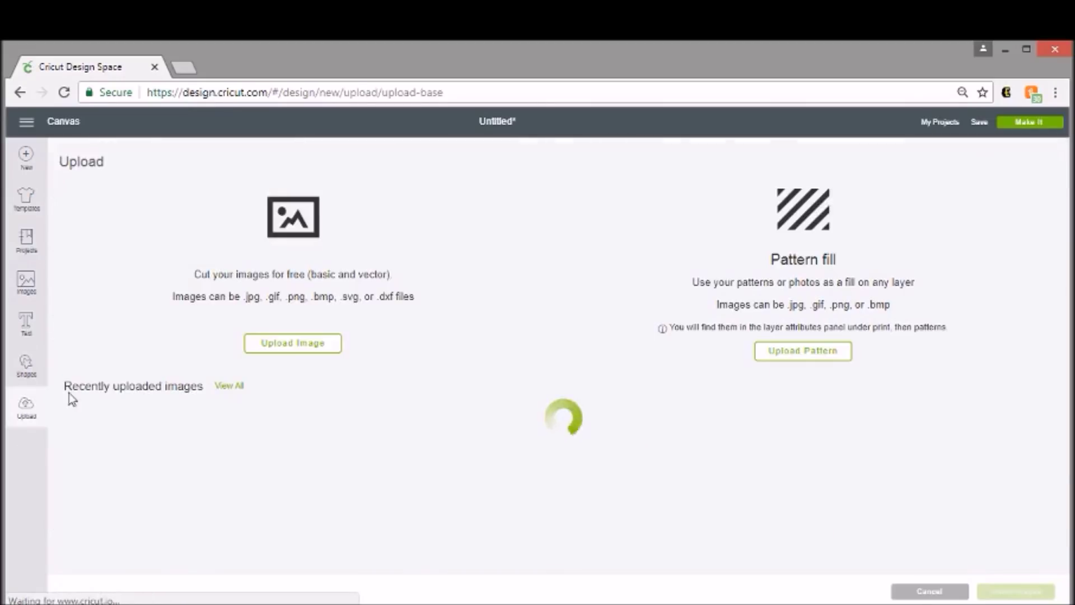
left_click(158, 460)
left_click(251, 449)
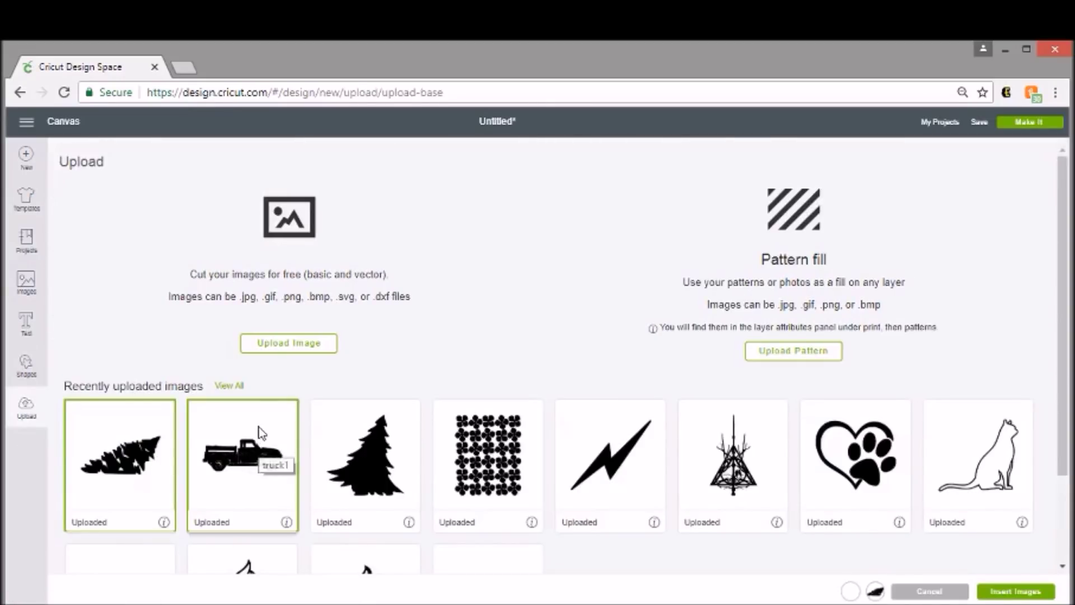
left_click(1031, 591)
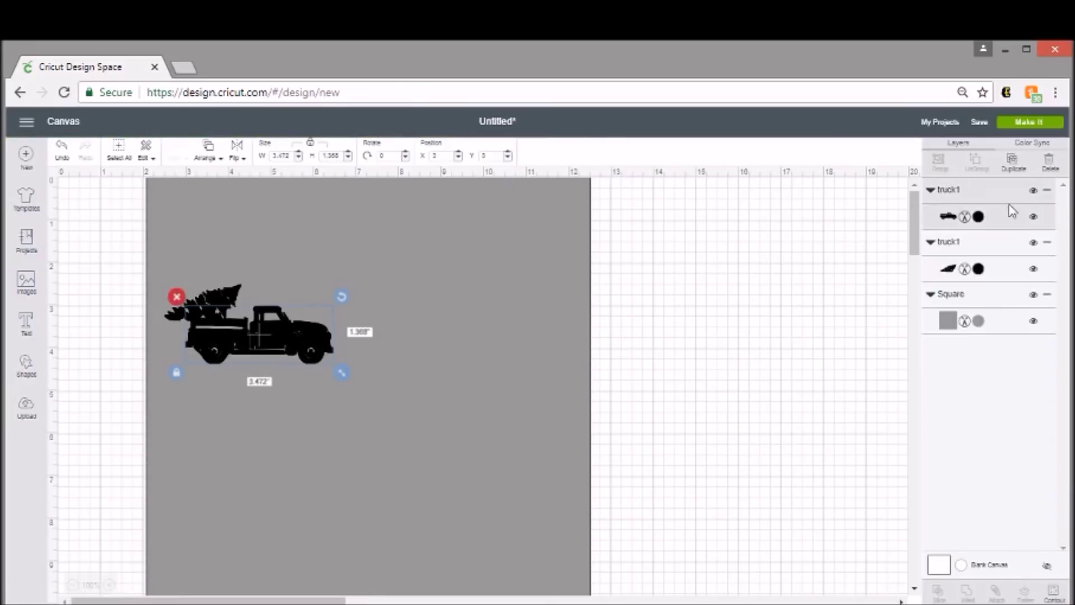
Recolor the truck layer bright red from the basic colors.
left_click(980, 220)
left_click(847, 314)
left_click(222, 312)
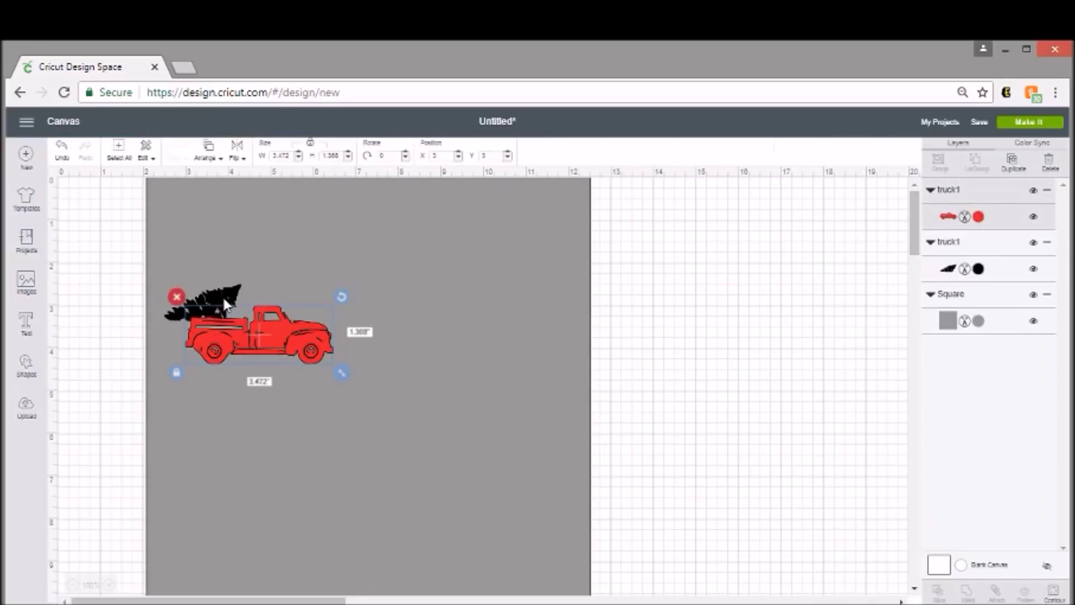
Recolor the tree Emerald Green and move it so that it lies in the truck's bed.
left_click(235, 295)
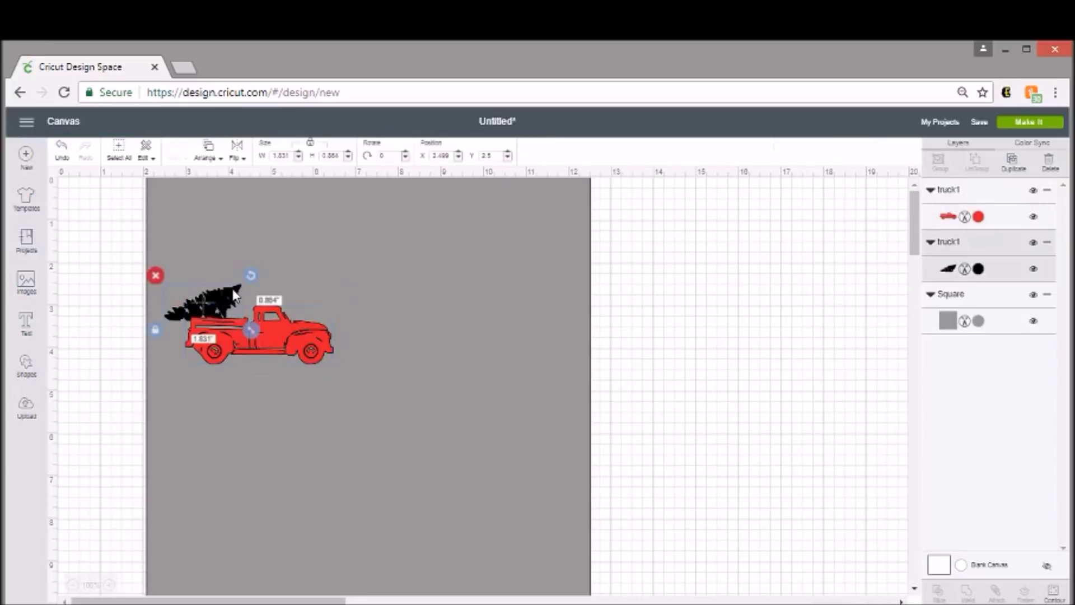
left_click(979, 269)
left_click(801, 418)
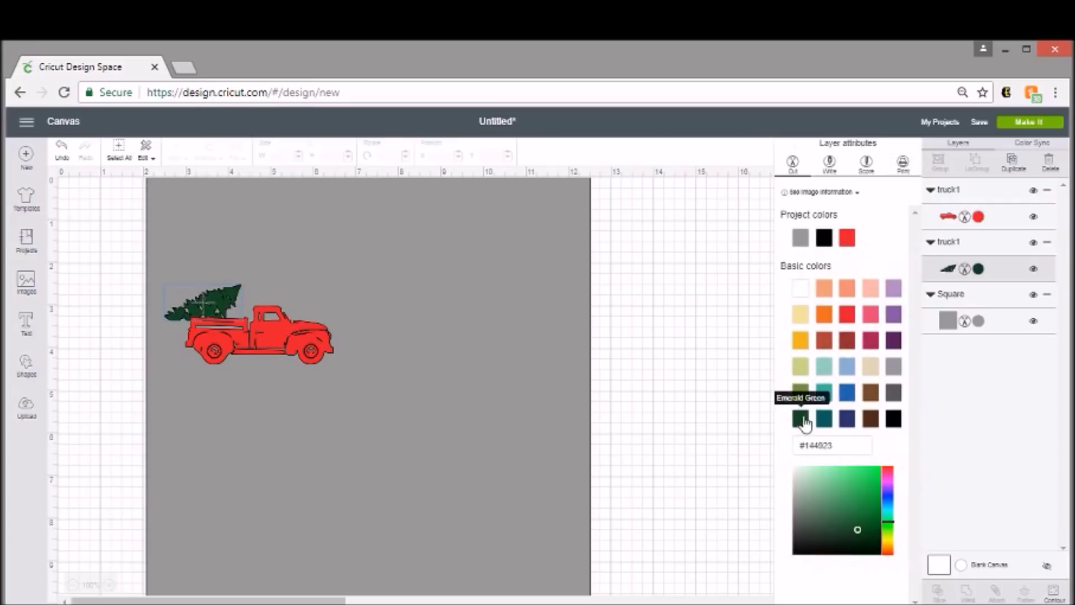
left_click_drag(233, 312, 254, 296)
left_click(633, 315)
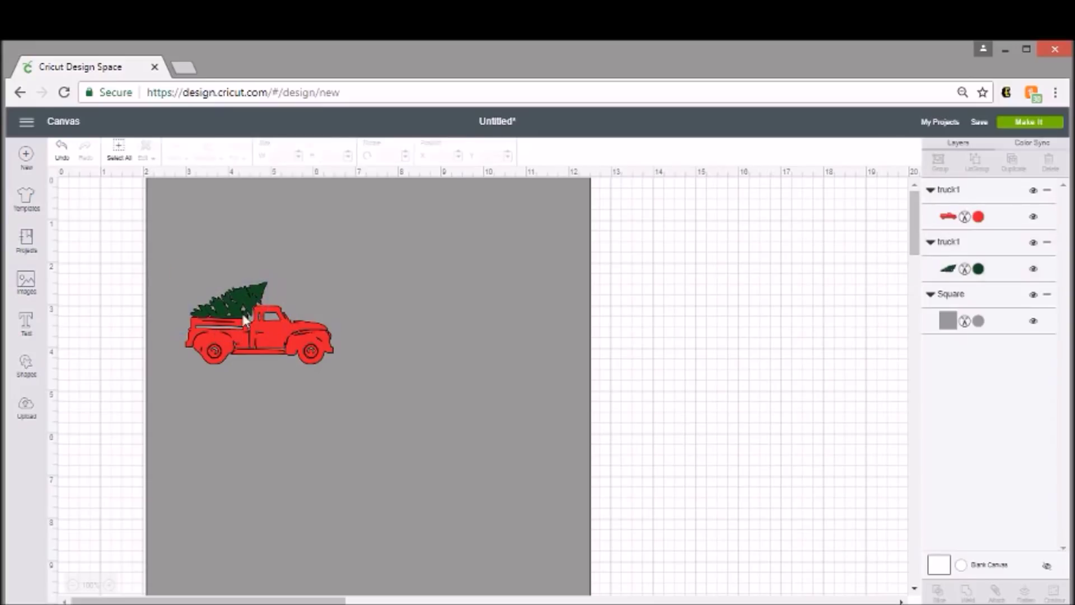
Enlarge the truck and tree together to about 6.79 inches wide and reposition them on the gray square.
left_click(242, 315)
left_click(248, 294, "shift")
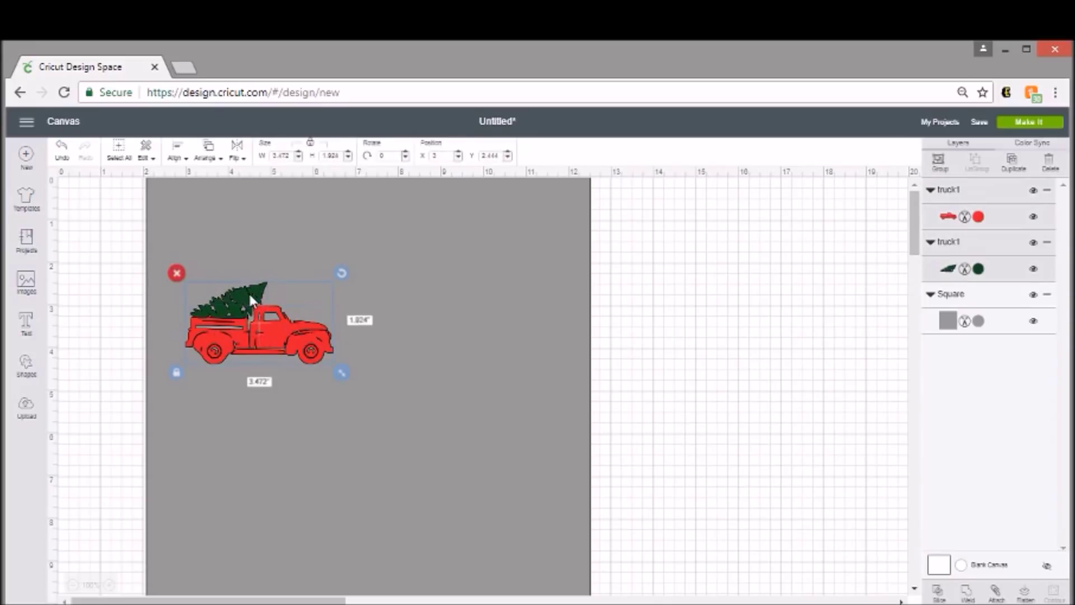
left_click_drag(284, 332, 327, 337)
left_click_drag(379, 374, 521, 487)
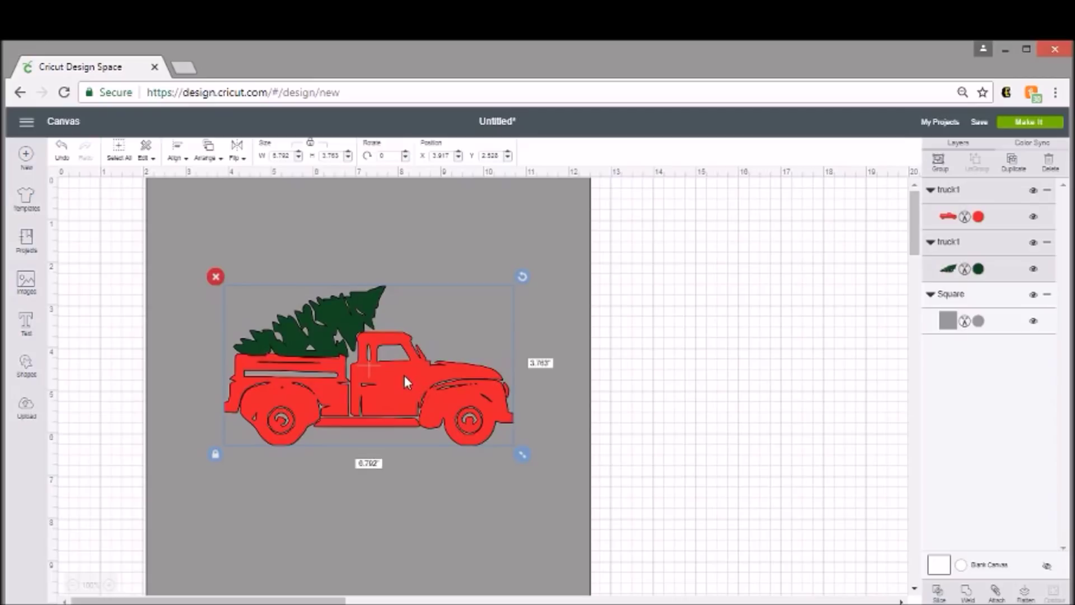
left_click_drag(404, 376, 412, 380)
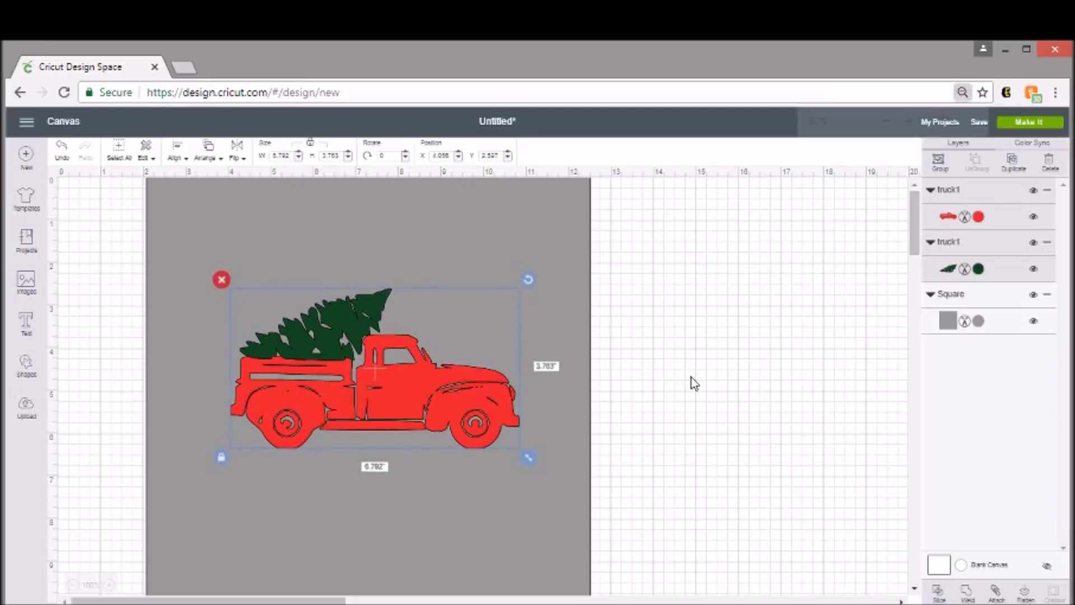
Shift the gray square slightly down and to the right on the canvas.
key("ctrl+minus")
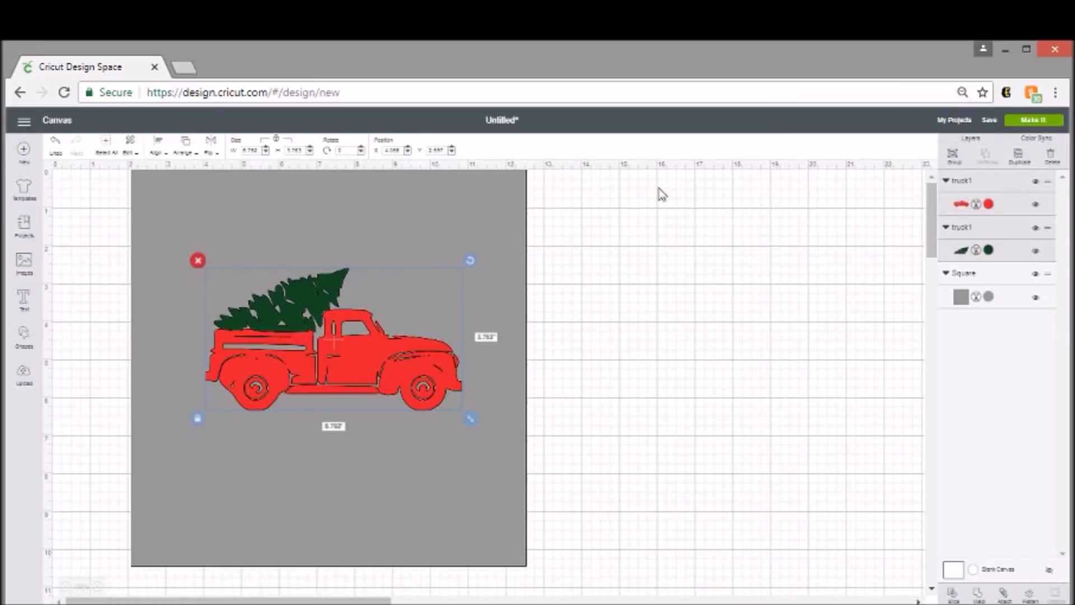
left_click(513, 203)
left_click_drag(517, 205, 520, 208)
Move the truck and tree together slightly lower, near the middle of the gray square.
left_click(323, 289)
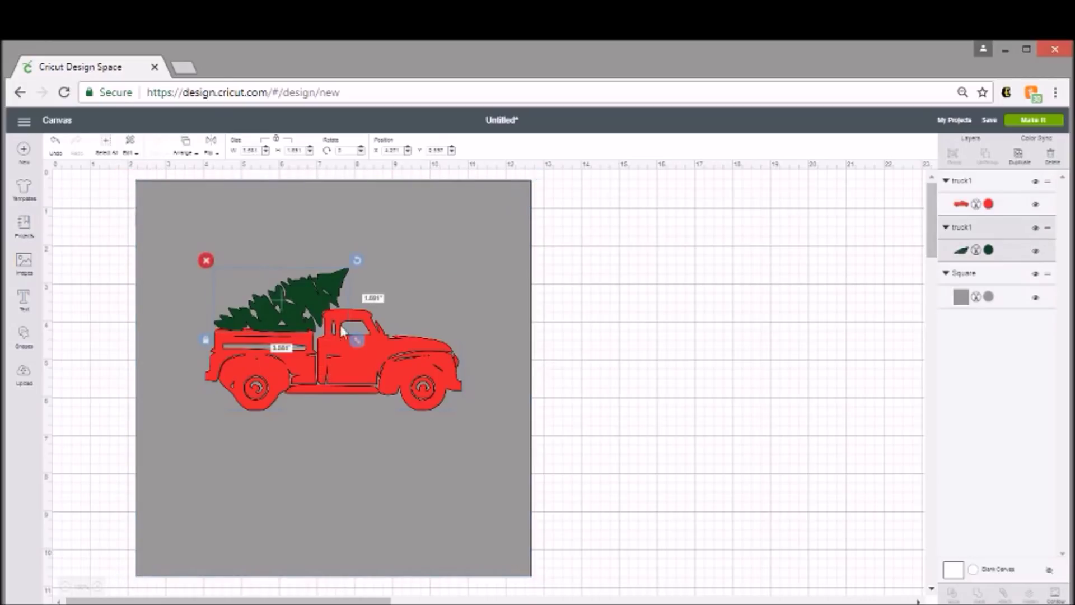
left_click(375, 364, "shift")
left_click_drag(363, 355, 368, 375)
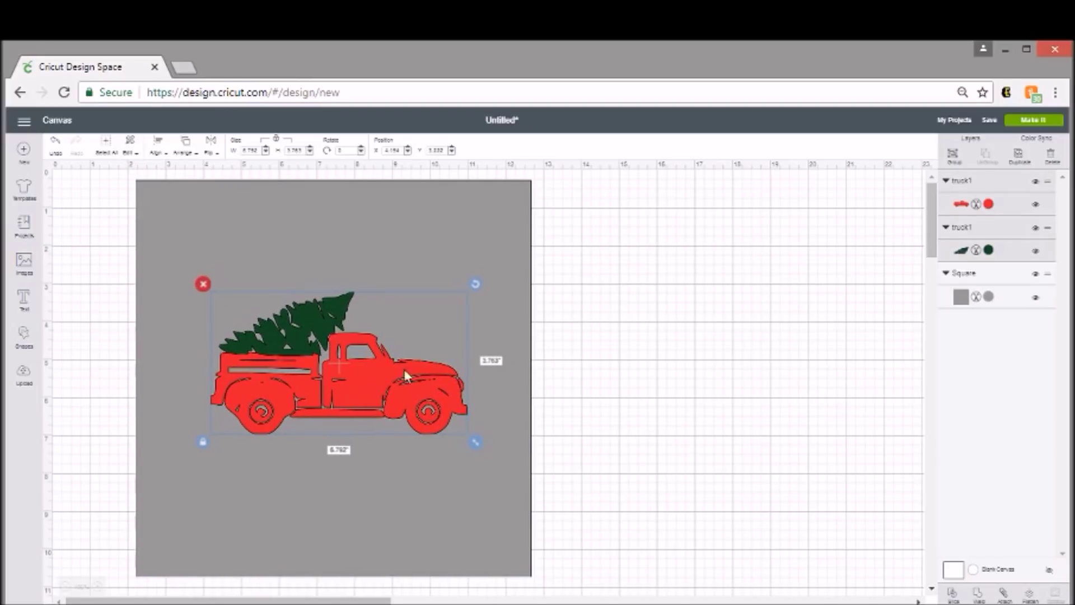
left_click(638, 325)
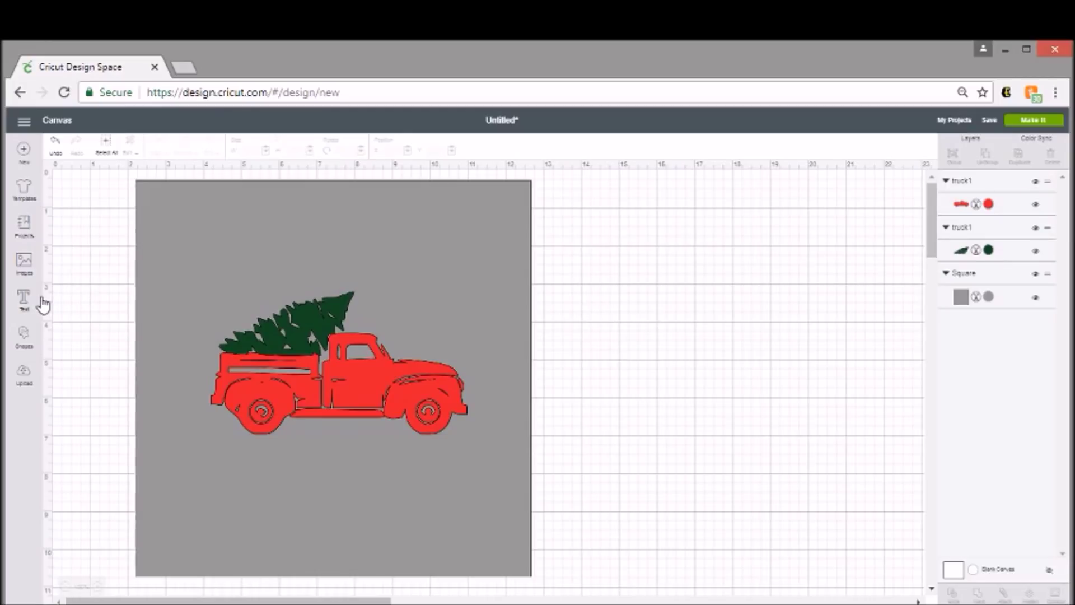
Add the text "farm fresh" below the truck on the gray square.
left_click(24, 302)
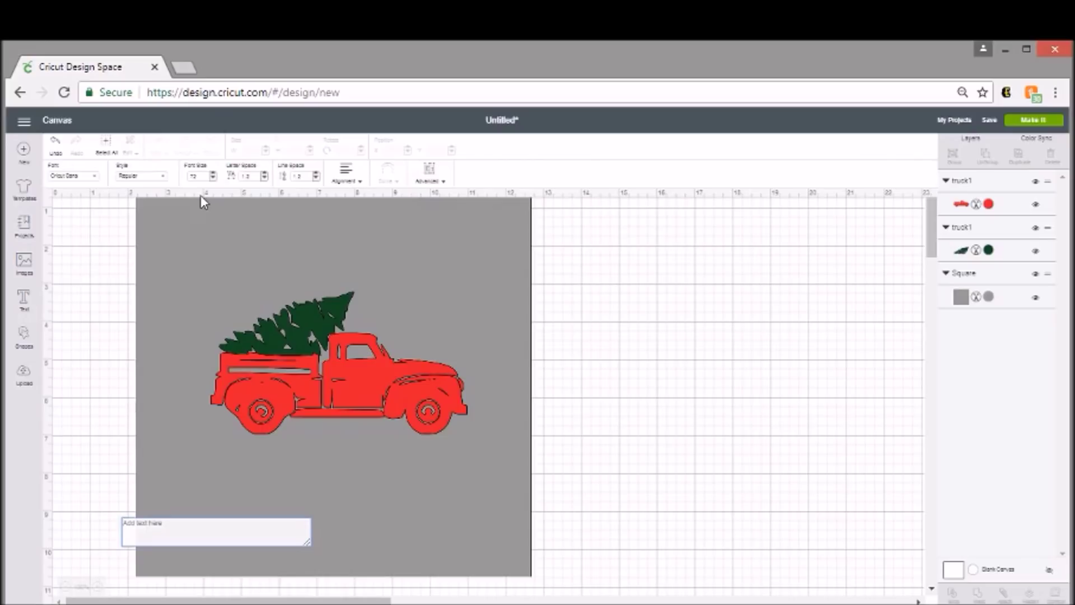
type("Mram from")
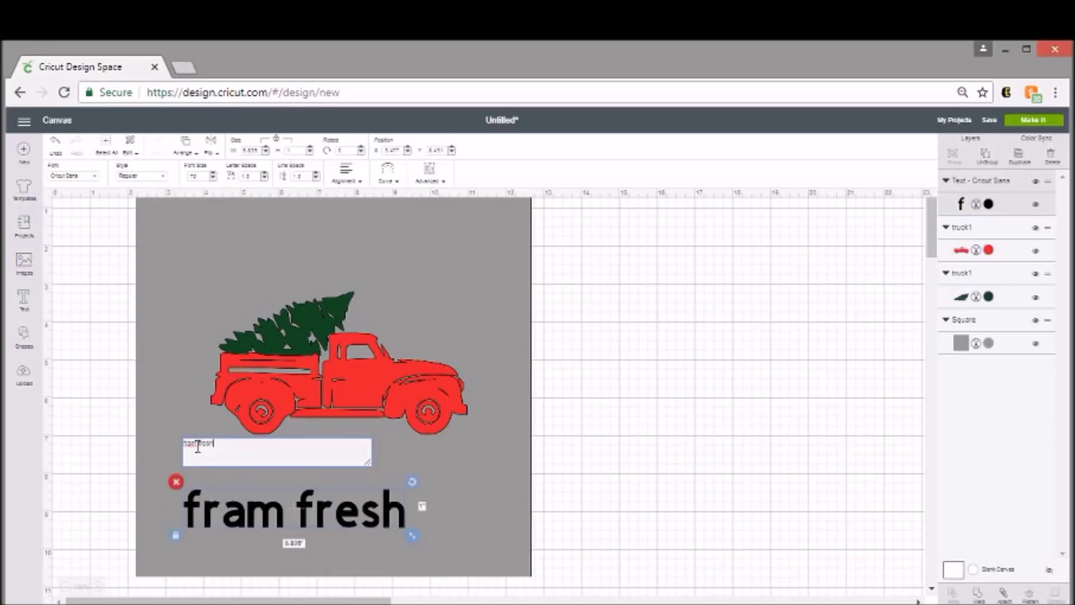
key("BackSpace")
key("BackSpace")
key("BackSpace")
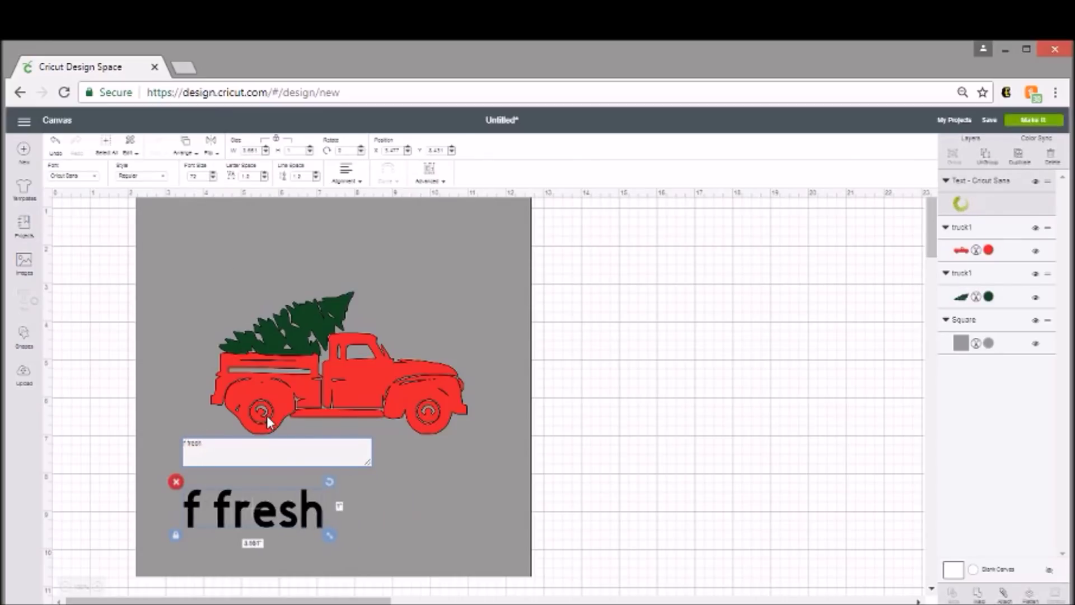
type("arm")
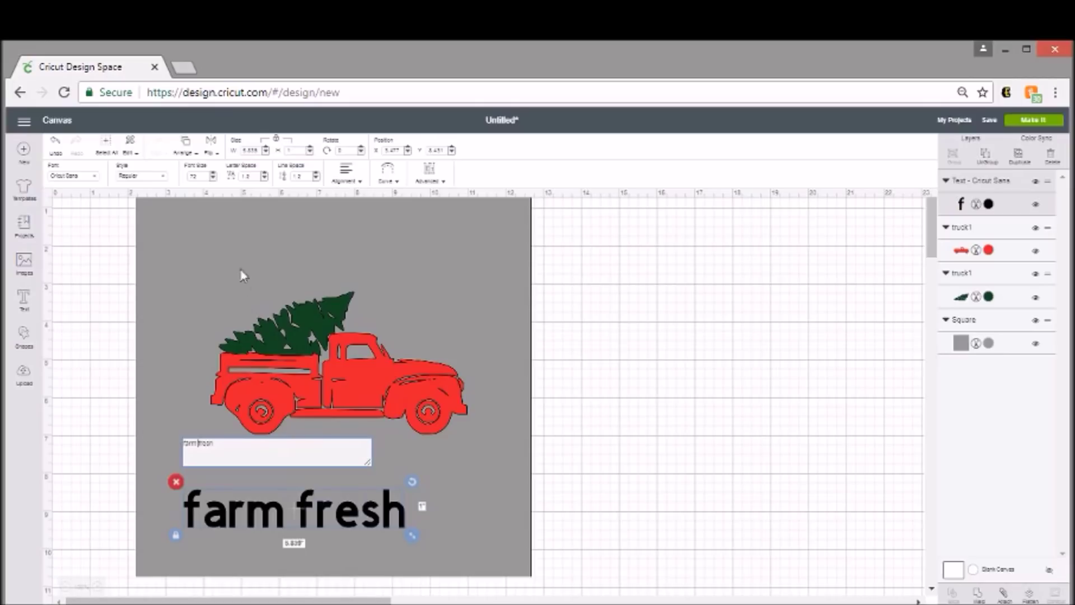
Change the "farm fresh" text to the Andalian script font from the system fonts.
left_click(94, 178)
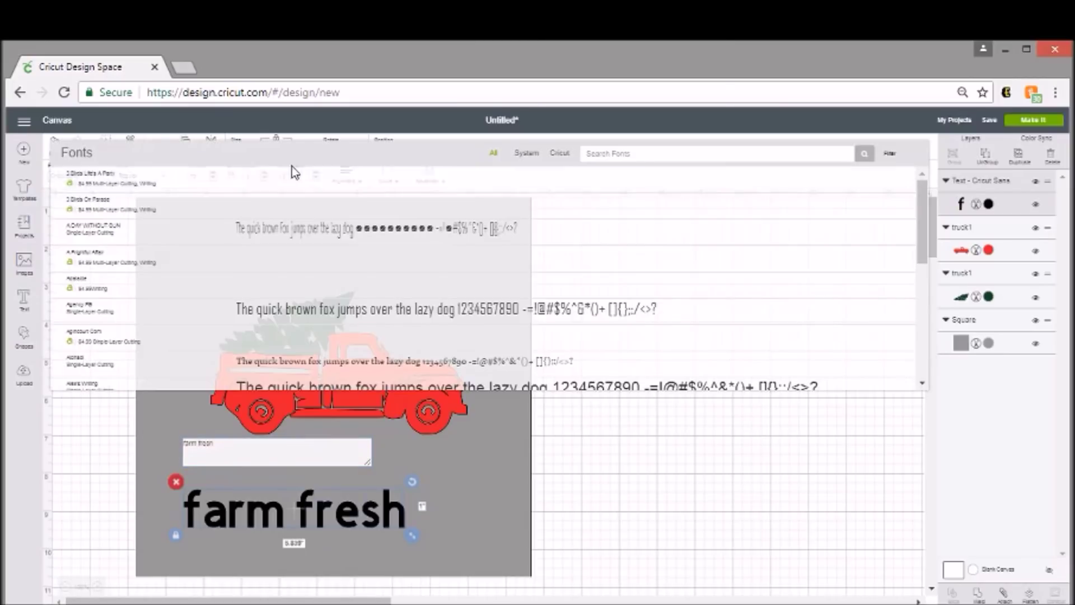
left_click(526, 153)
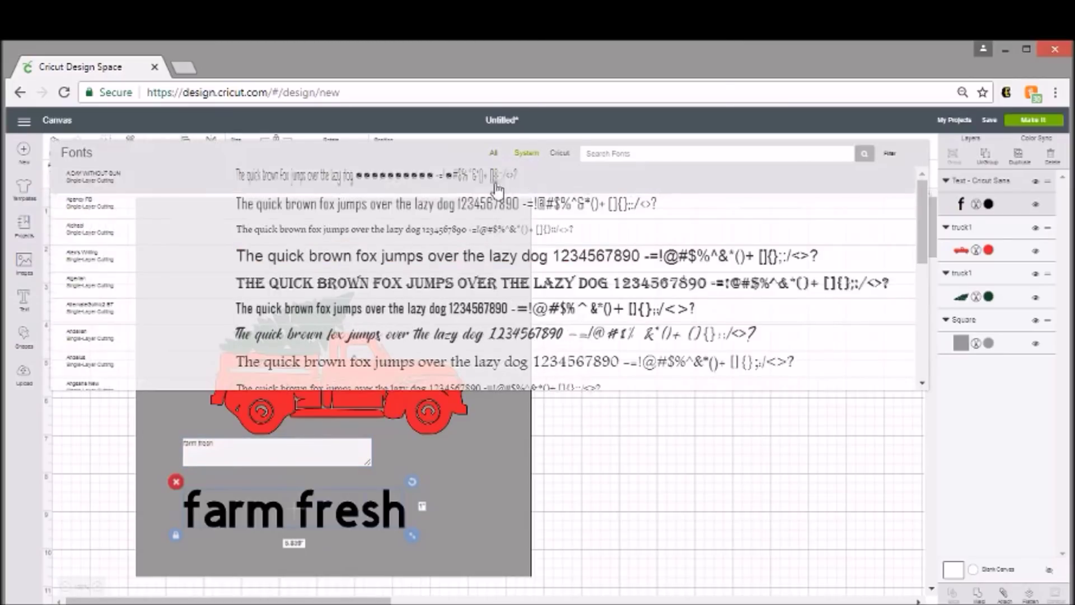
left_click(374, 335)
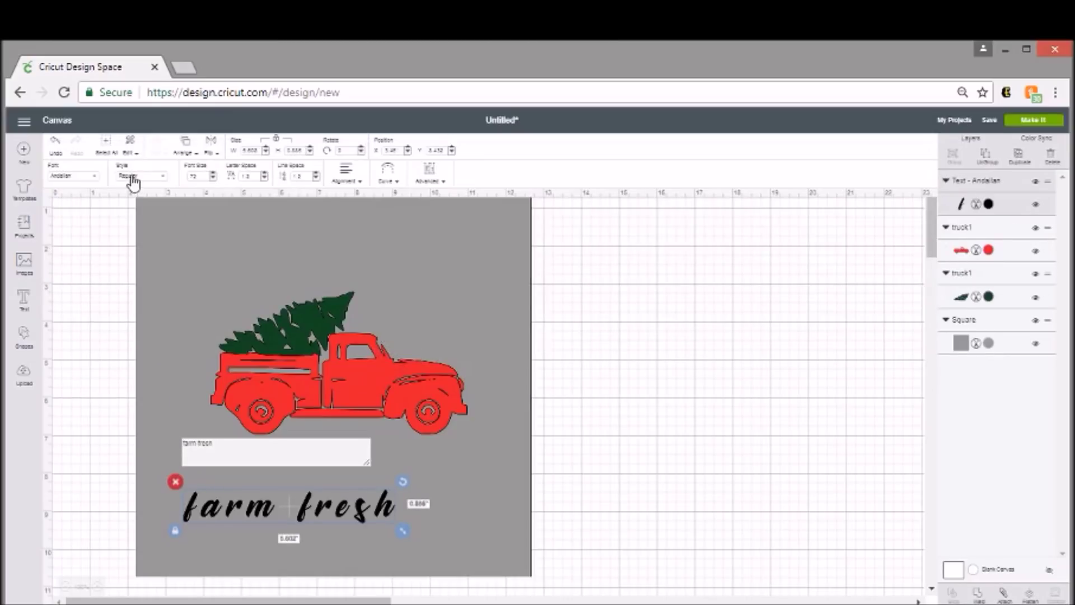
Capitalize the initial letters of both words so the text reads "Farm Fresh".
left_click(54, 176)
left_click(198, 446)
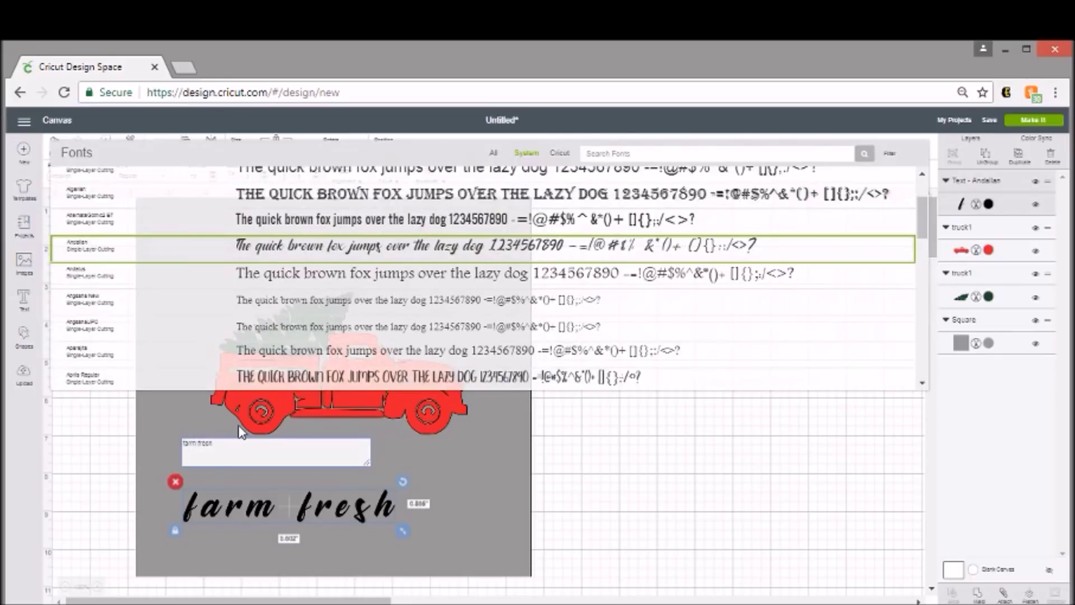
key("Delete")
type("F")
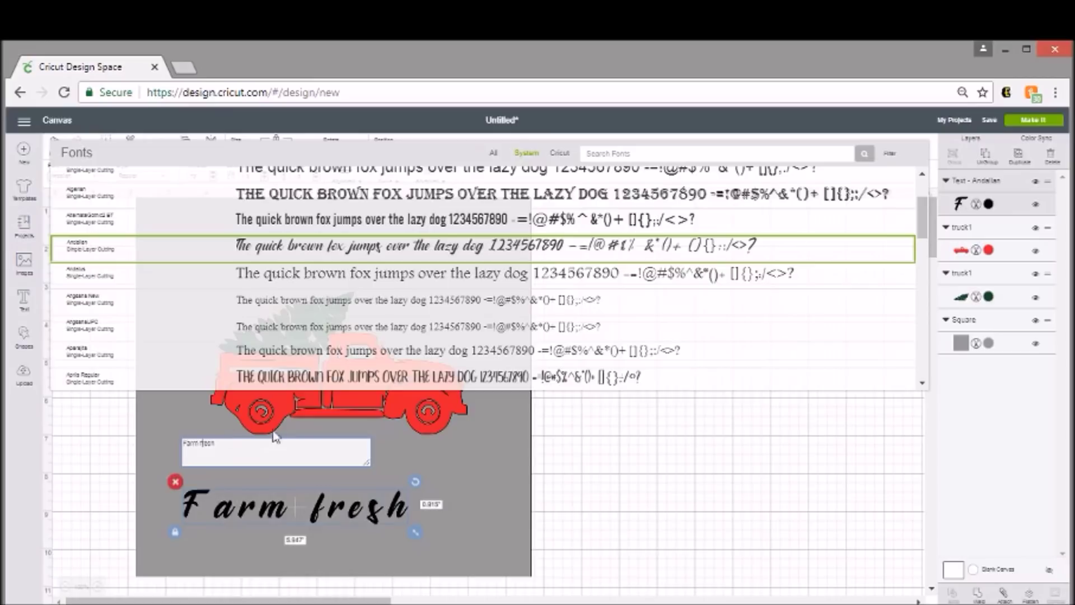
key("Delete")
type("F")
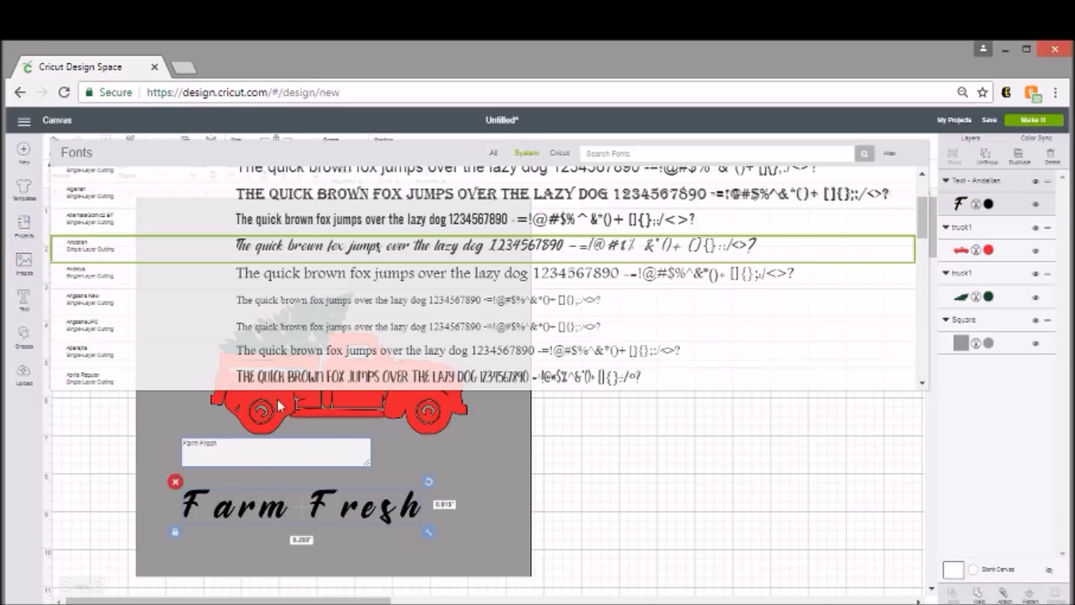
Try the Autumn Moon and Autumn in November system fonts on the "Farm Fresh" text.
scroll(357, 308, "down", 5)
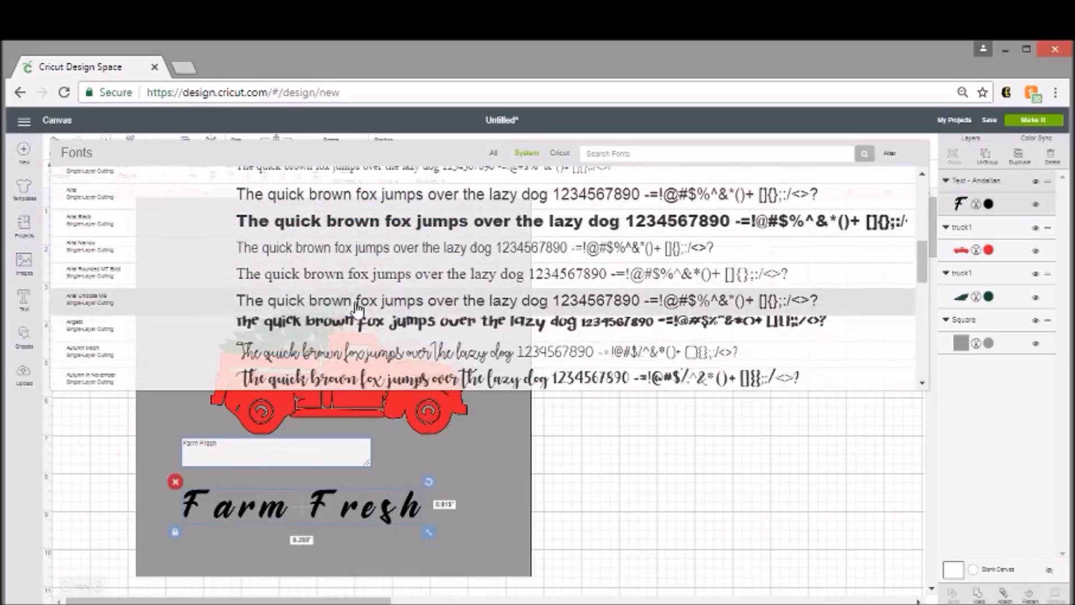
scroll(357, 308, "down", 2)
left_click(374, 275)
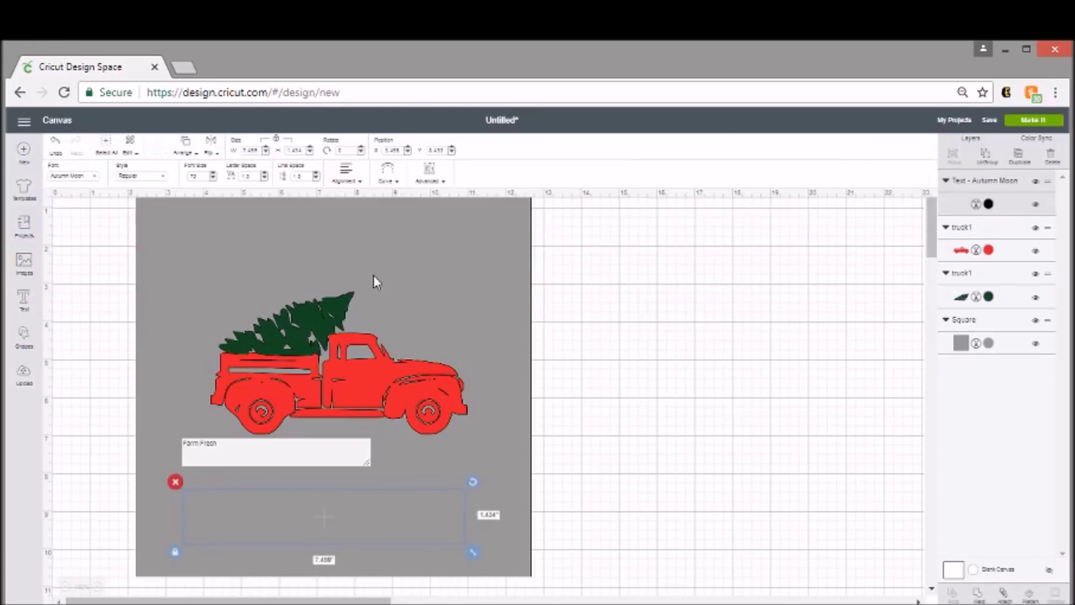
left_click(73, 176)
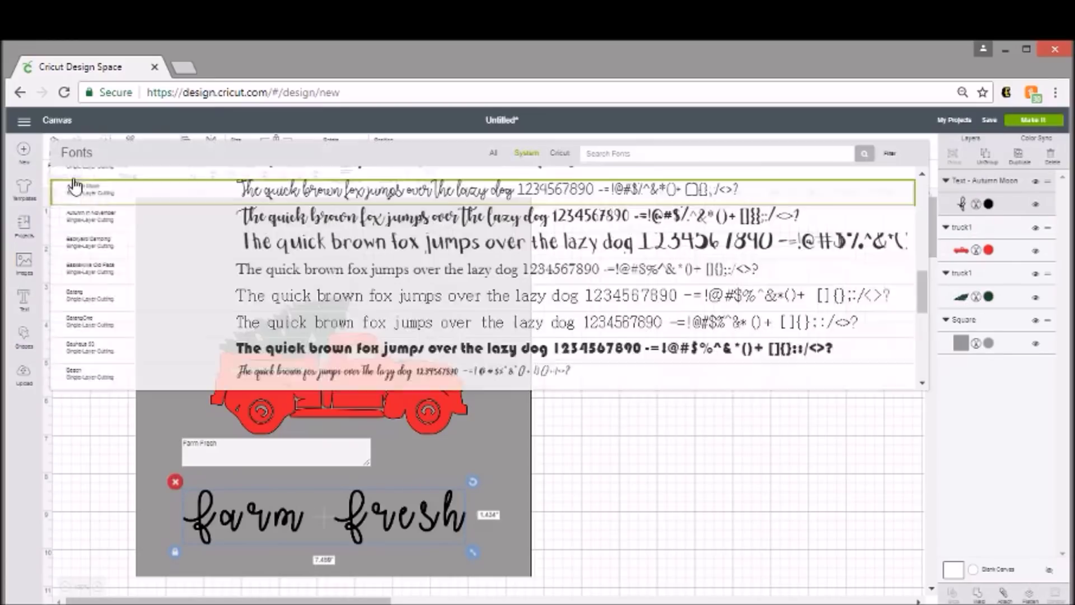
scroll(75, 185, "up", 1)
left_click(345, 274)
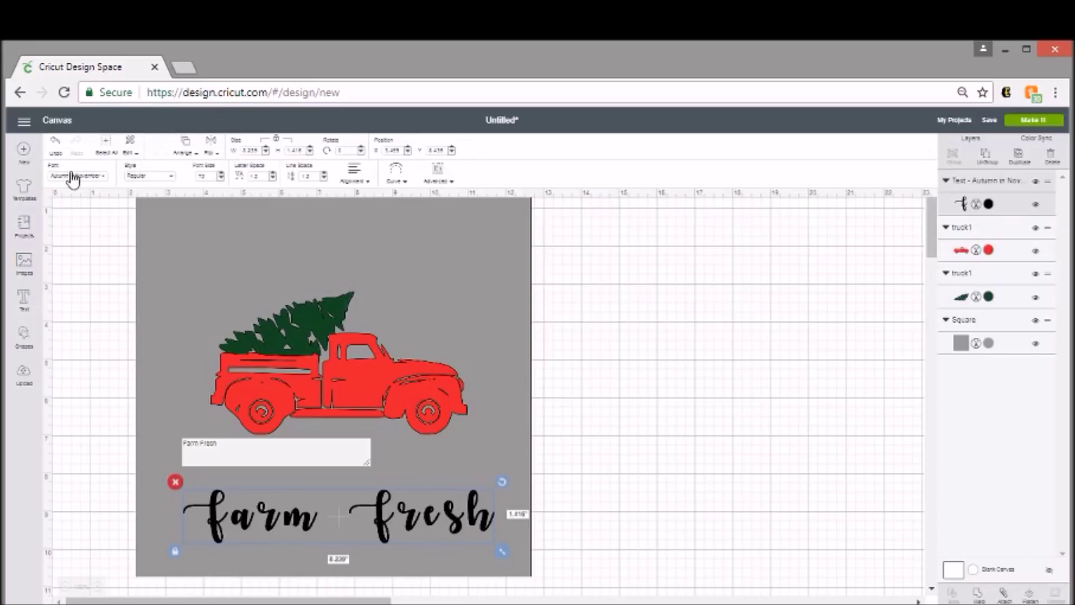
Try the Beauty and Bold Stylish Calligraphy system fonts on the "Farm Fresh" text.
left_click(73, 176)
scroll(359, 270, "down", 2)
scroll(359, 270, "down", 2)
left_click(358, 271)
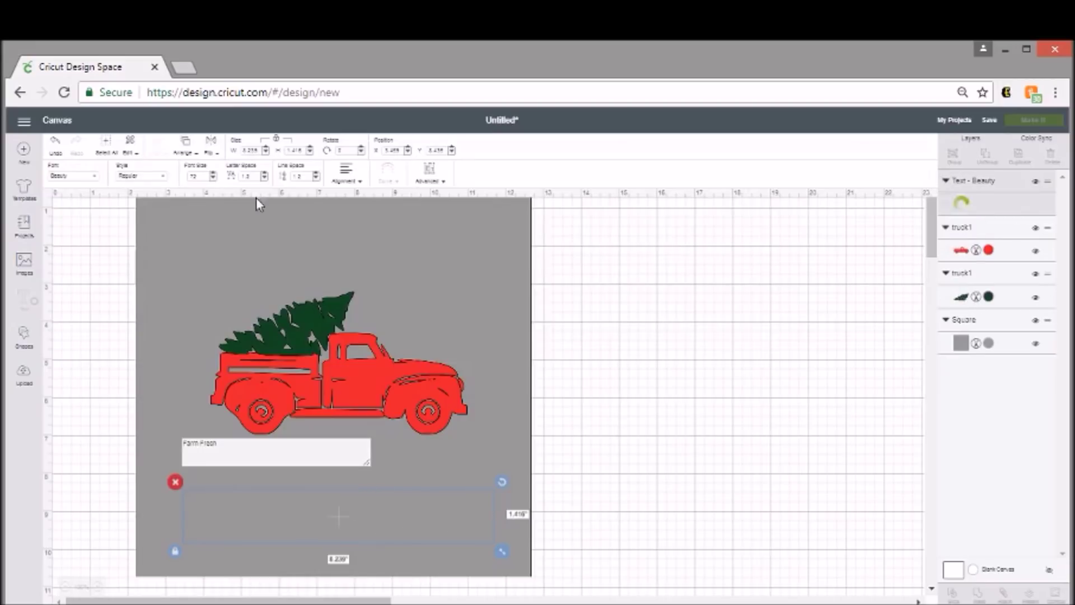
left_click(84, 176)
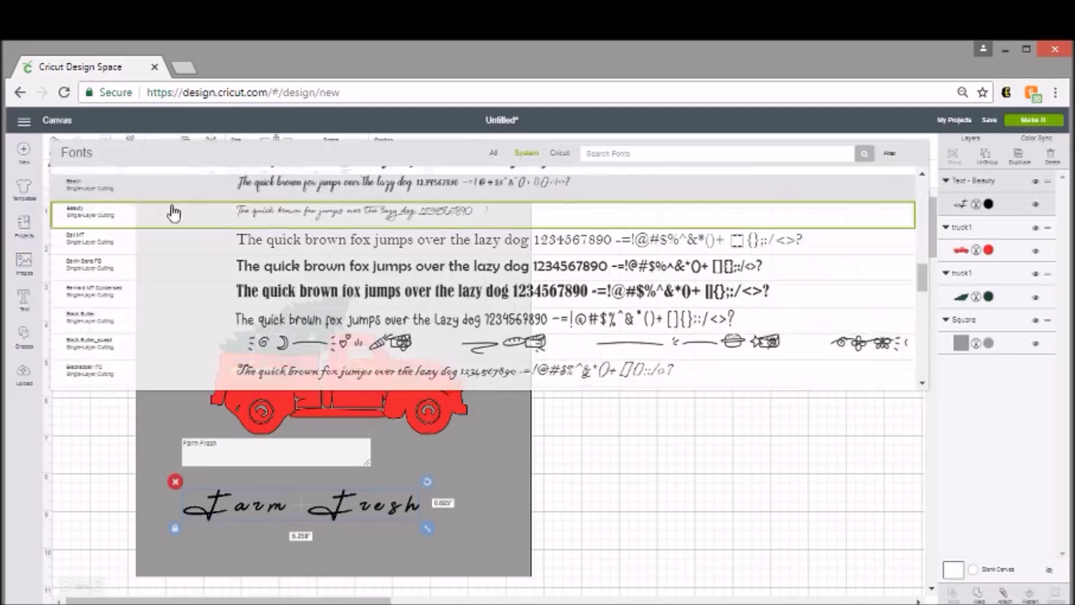
scroll(174, 213, "down", 5)
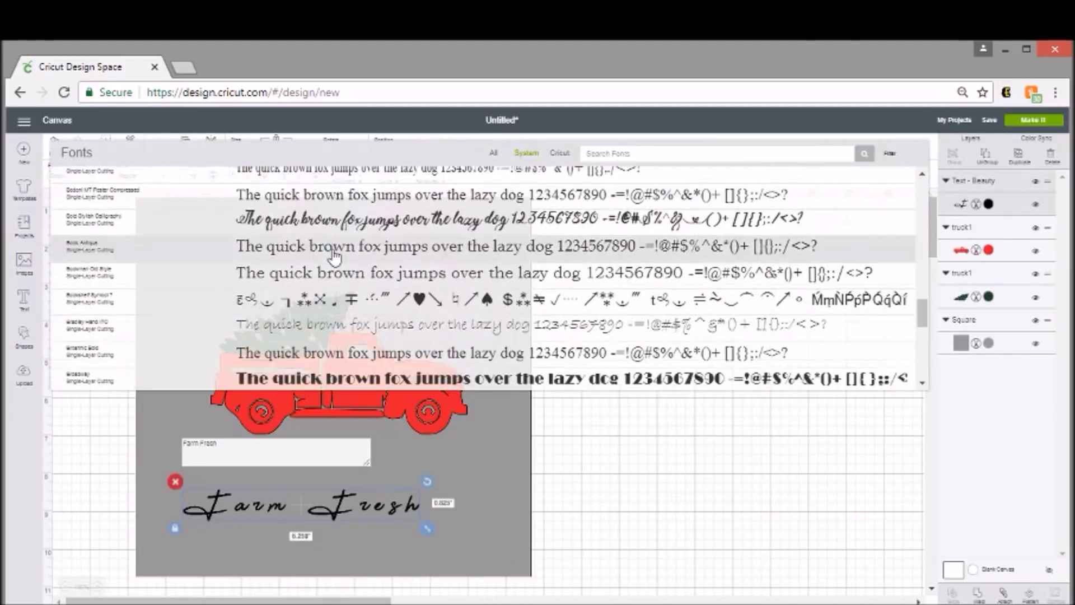
left_click(340, 223)
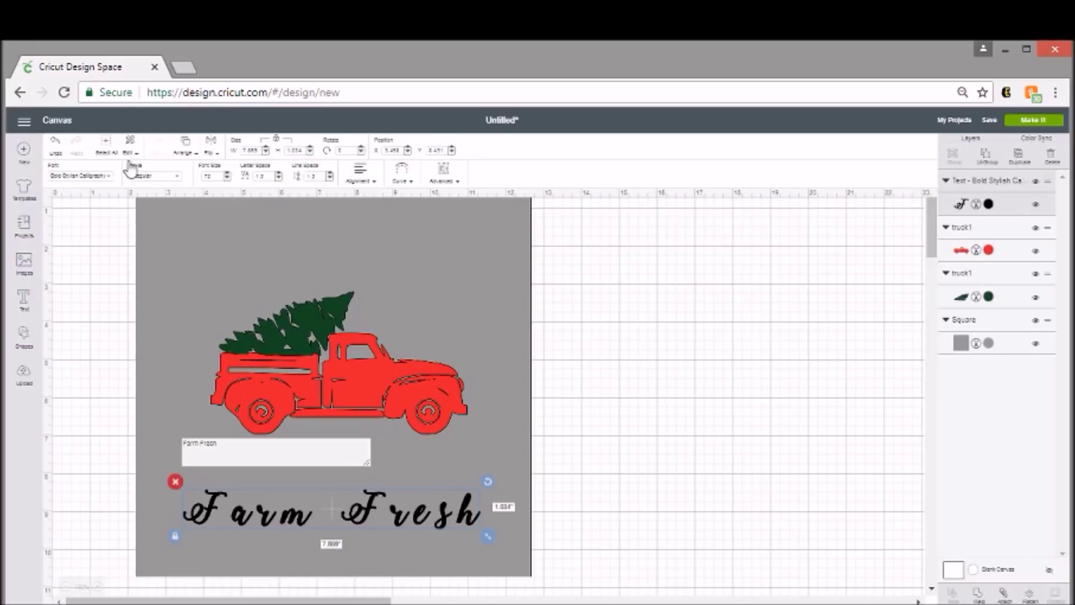
Try the Broken Heart and Canvas system fonts on the "Farm Fresh" text.
left_click(87, 177)
scroll(385, 277, "down", 5)
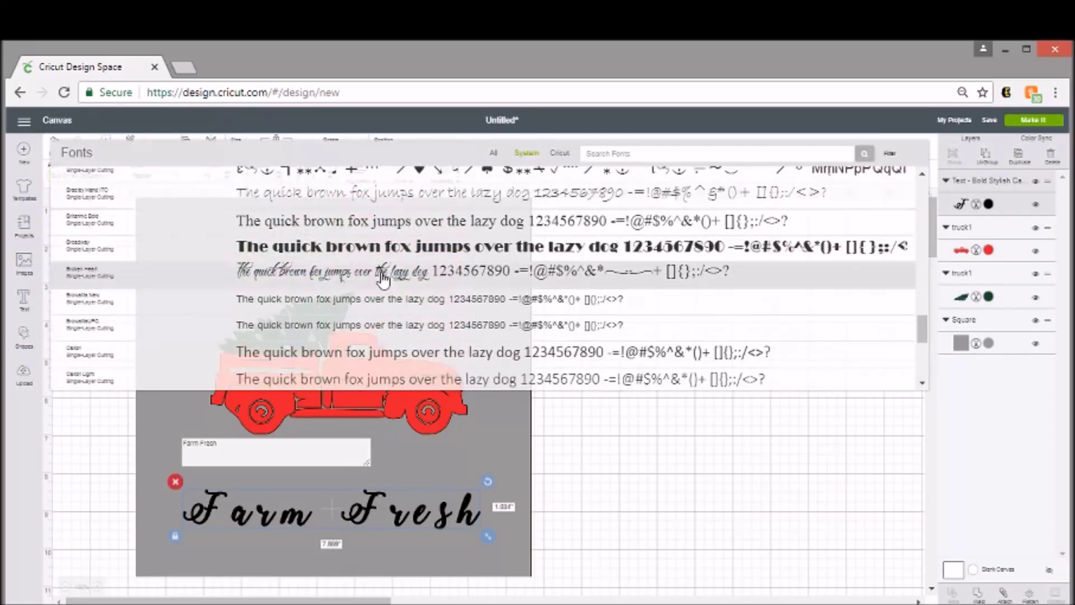
left_click(383, 274)
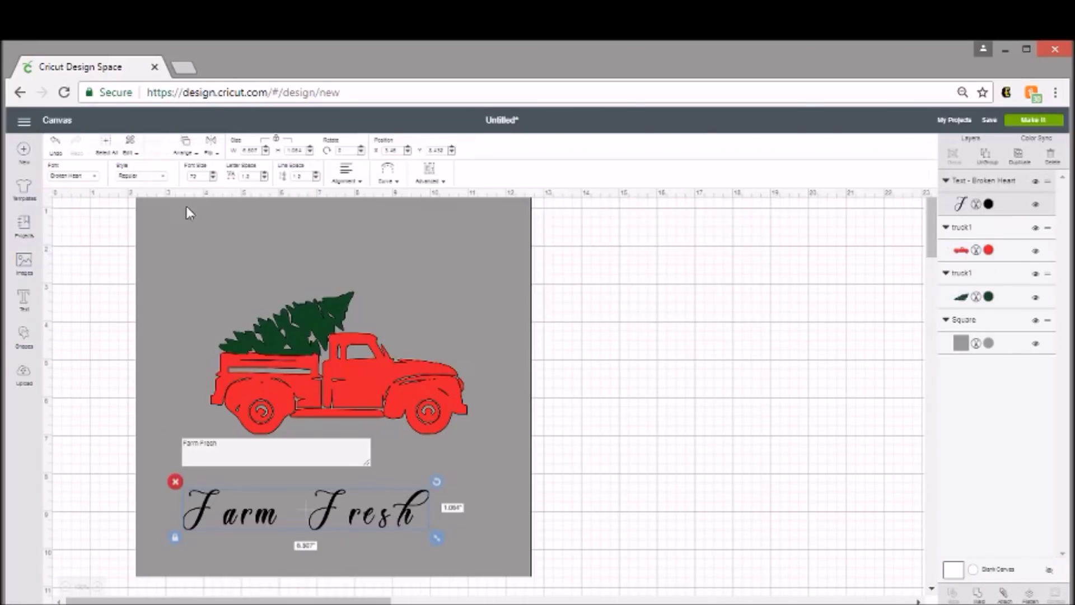
left_click(79, 177)
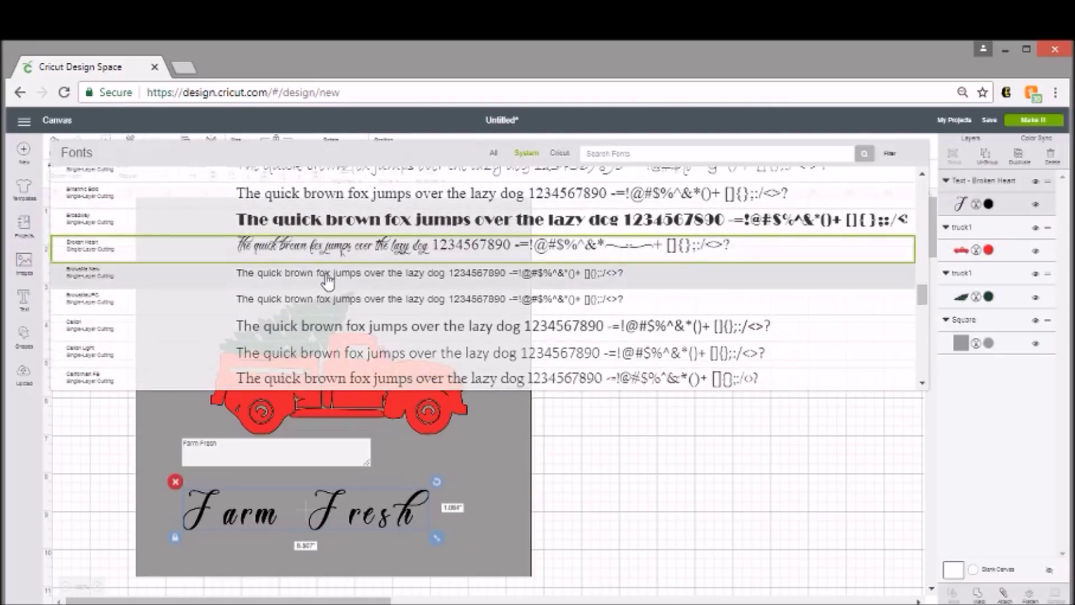
scroll(328, 281, "down", 5)
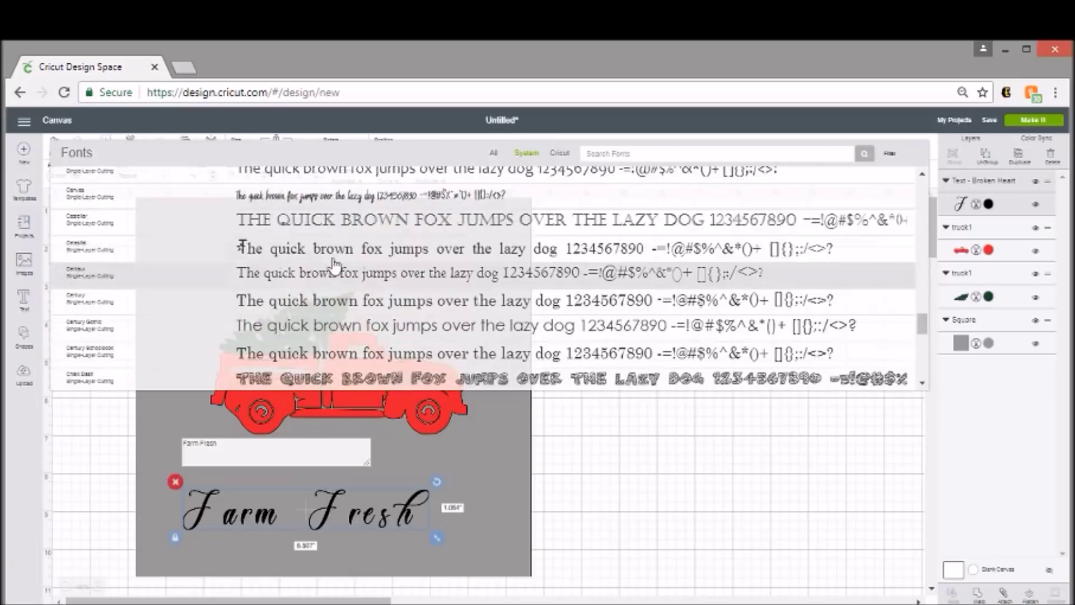
left_click(369, 192)
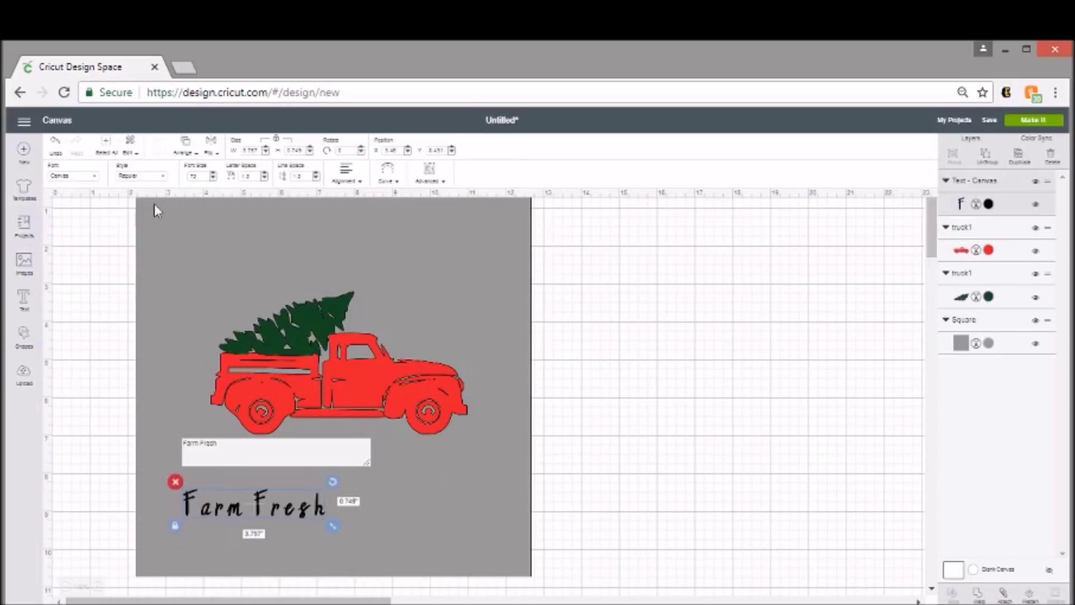
Change the "Farm Fresh" text to the Dandelion Soup system font.
left_click(74, 175)
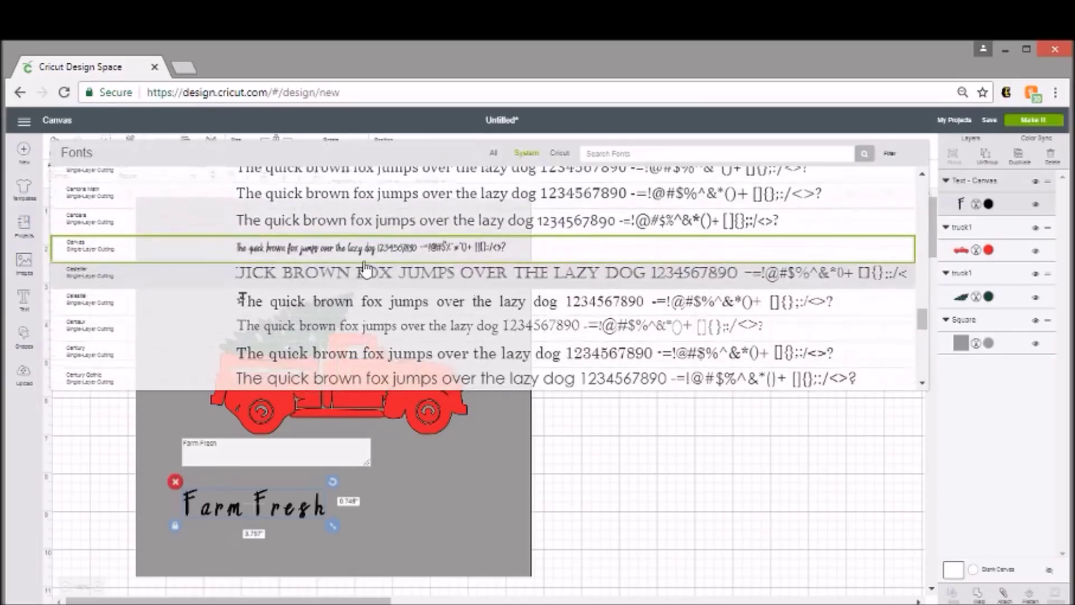
scroll(365, 269, "down", 5)
scroll(365, 269, "down", 5)
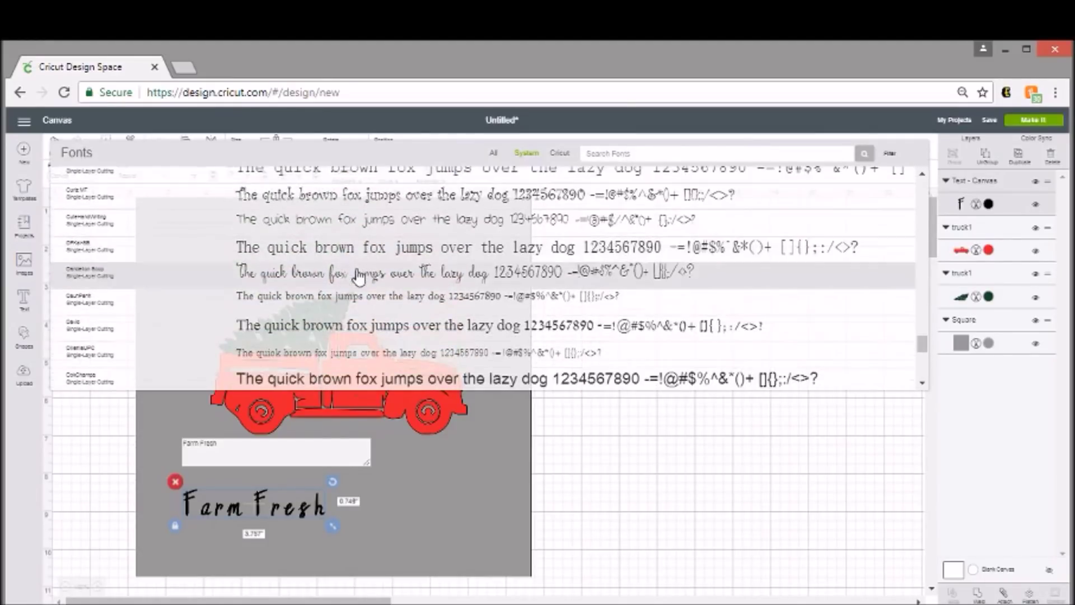
left_click(358, 274)
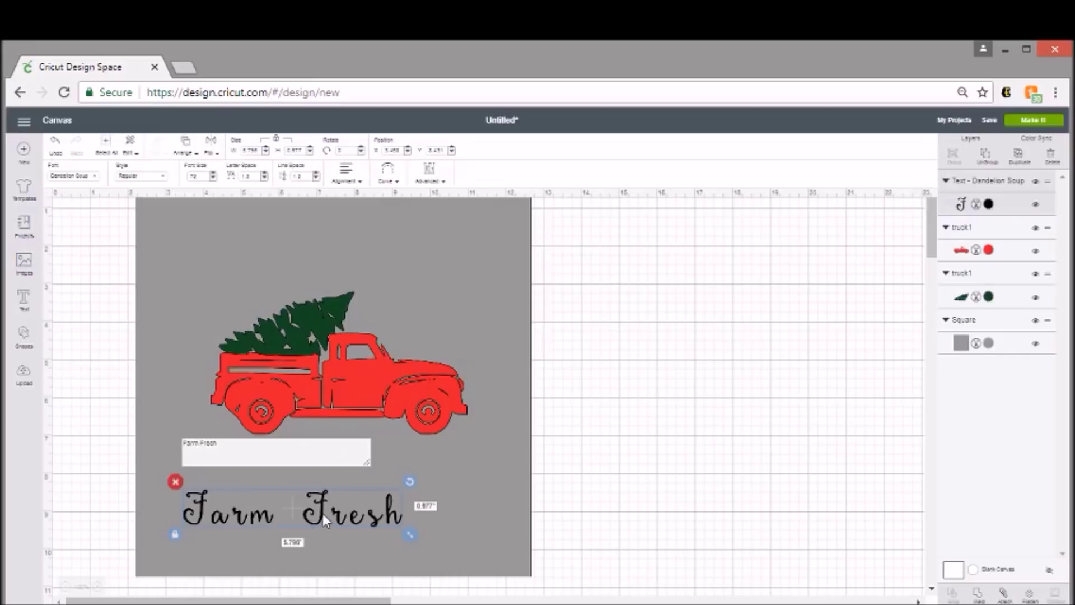
Tighten the letter spacing of the "Farm Fresh" text to -1.1.
left_click(265, 178)
left_click(265, 178)
left_click(265, 178)
left_click(265, 178)
left_click(265, 178)
left_click(265, 178)
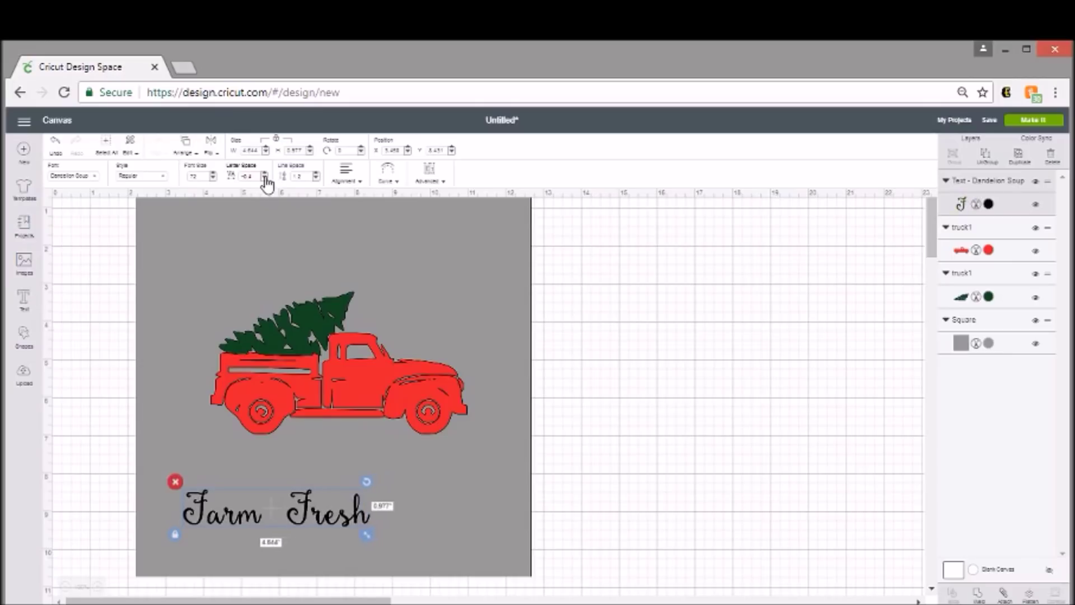
left_click(265, 178)
left_click(264, 178)
left_click(264, 178)
left_click(264, 178)
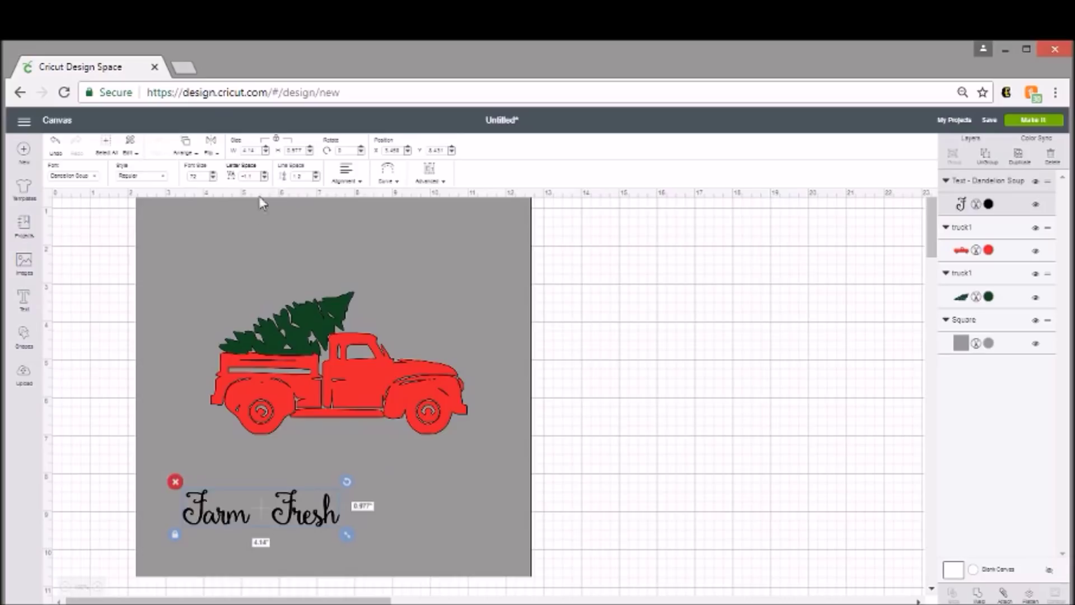
Move the "Farm Fresh" text onto the empty canvas beside the gray square and loosen its letter spacing to -0.5.
left_click_drag(331, 511, 726, 334)
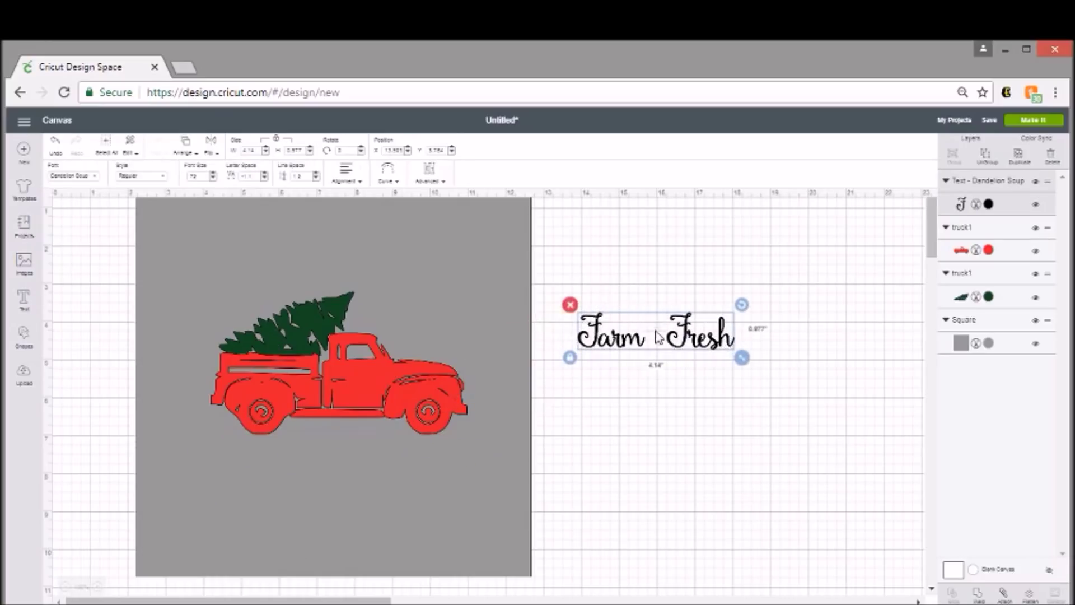
left_click(751, 304)
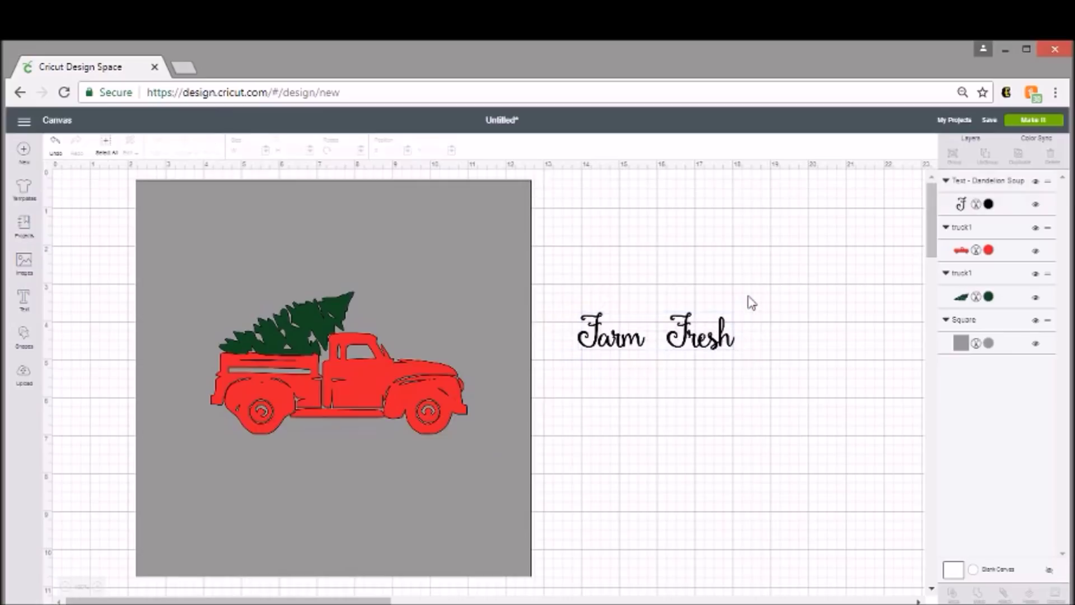
left_click(725, 346)
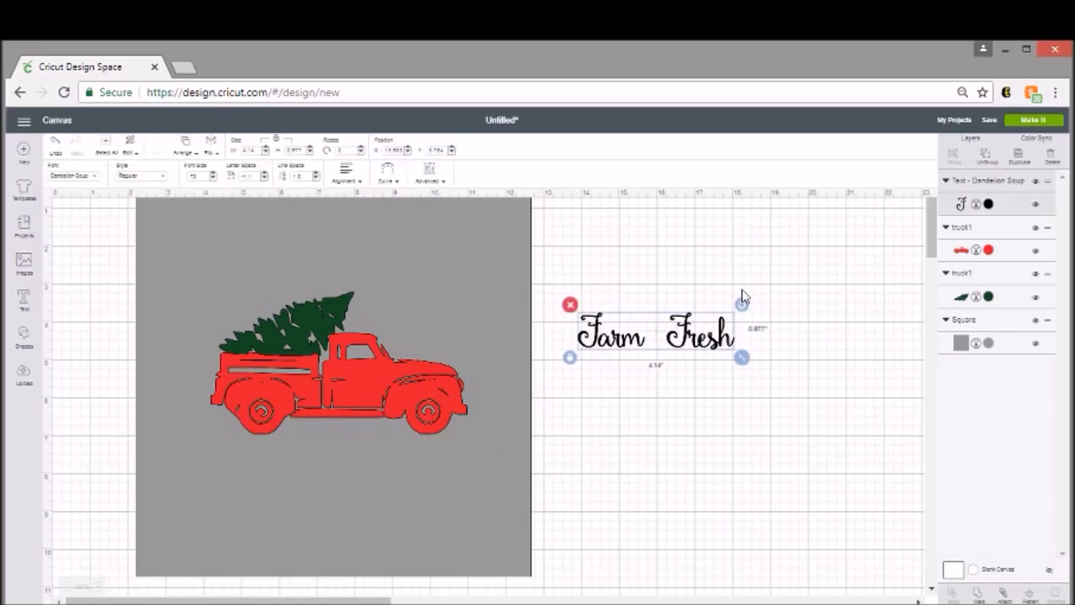
left_click(265, 175)
left_click(265, 174)
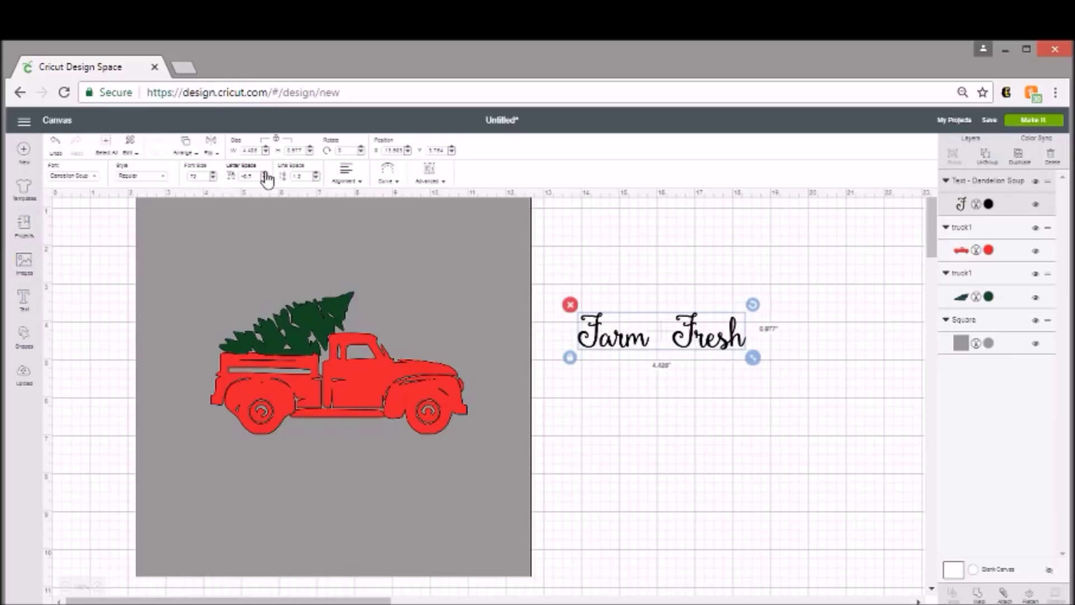
left_click(265, 174)
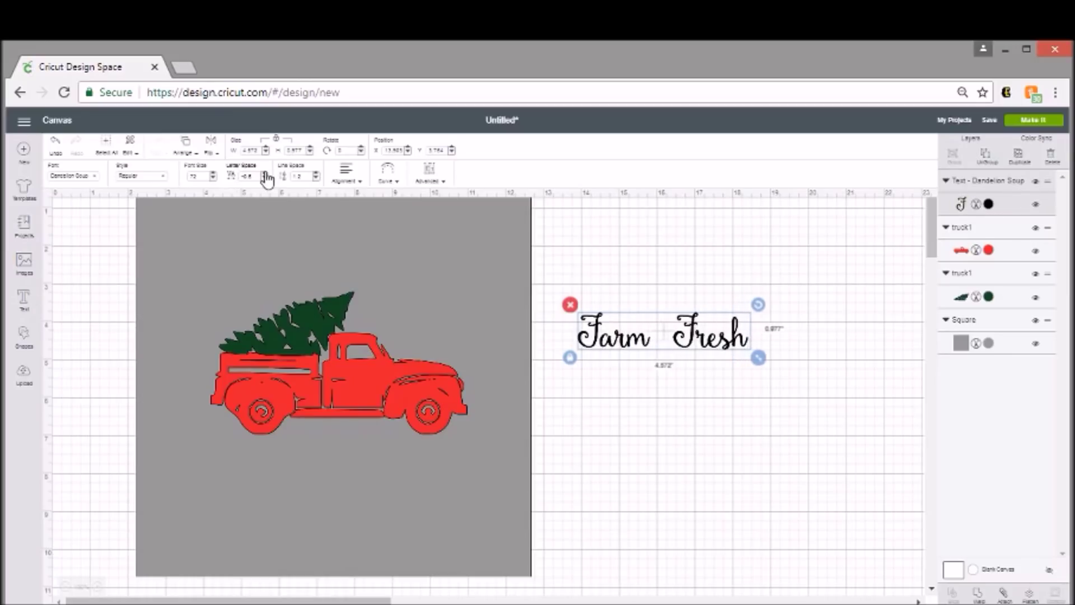
left_click(265, 174)
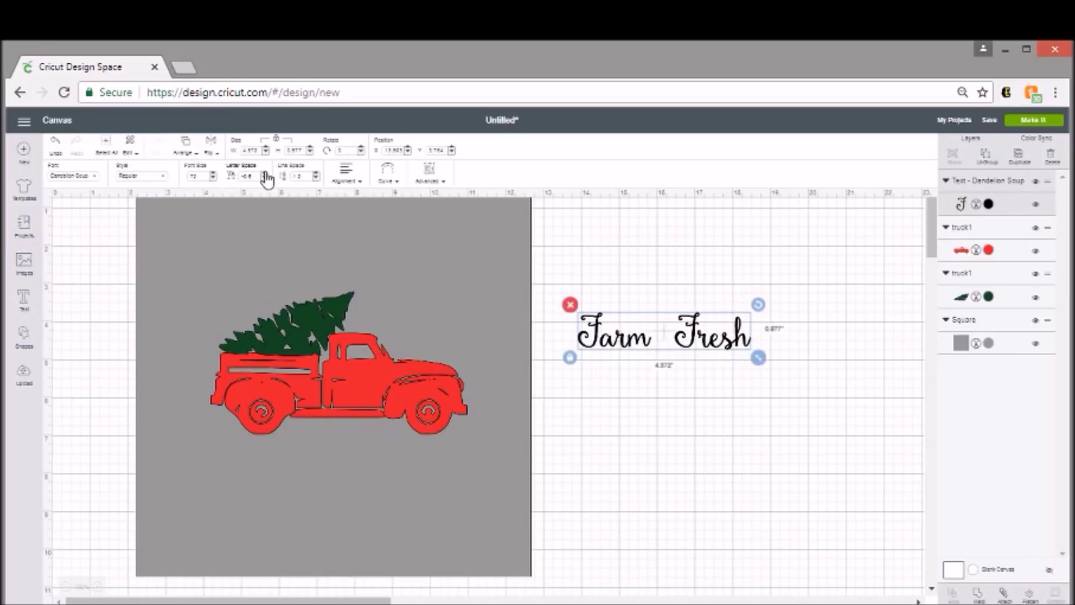
Ungroup the "Farm Fresh" text into separate letters and move the word "Fresh" closer to "Farm".
left_click(985, 154)
left_click_drag(680, 288, 732, 341)
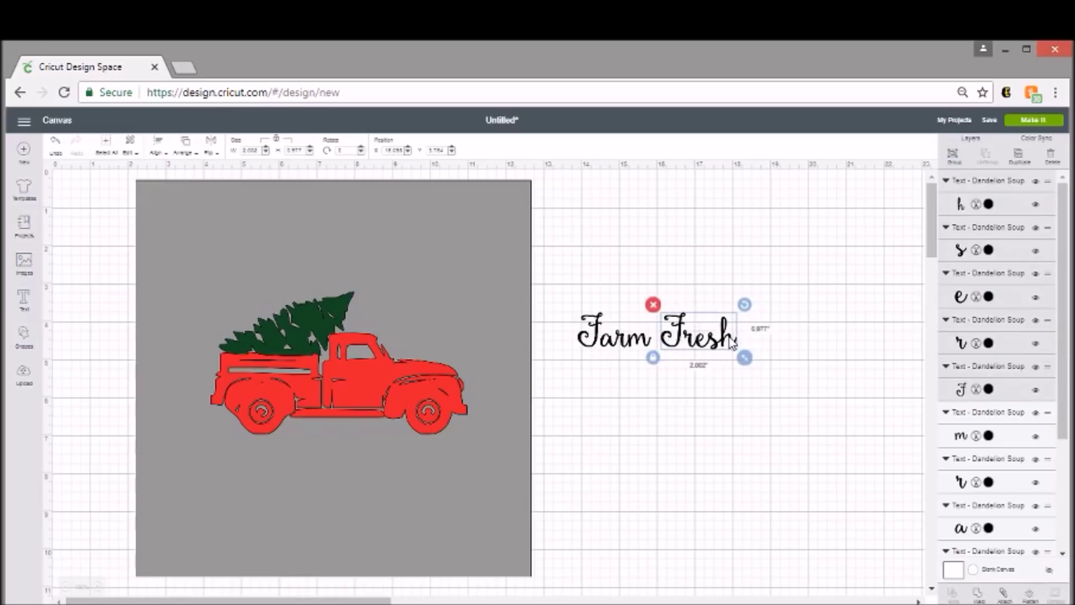
left_click(771, 322)
Delete all the separate letters of the "Farm Fresh" lettering beside the gray square.
left_click(688, 342)
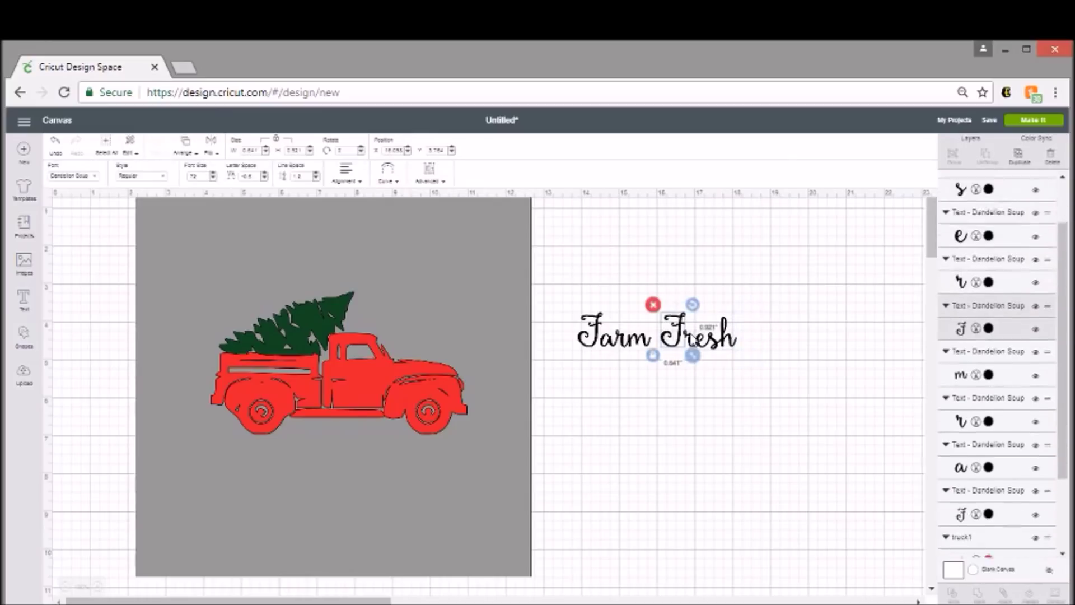
left_click(767, 351)
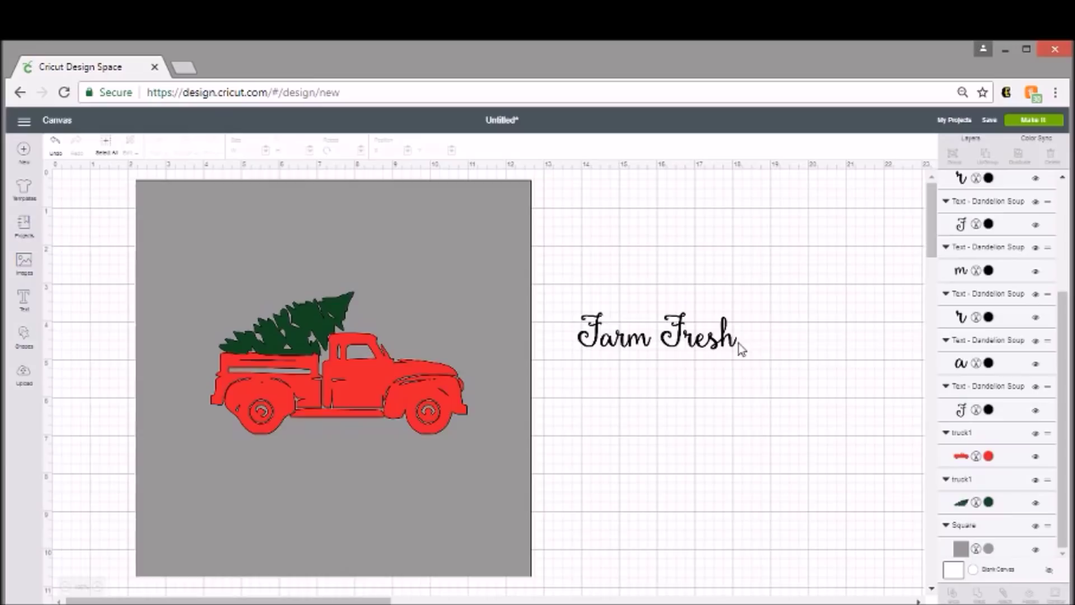
left_click(710, 347)
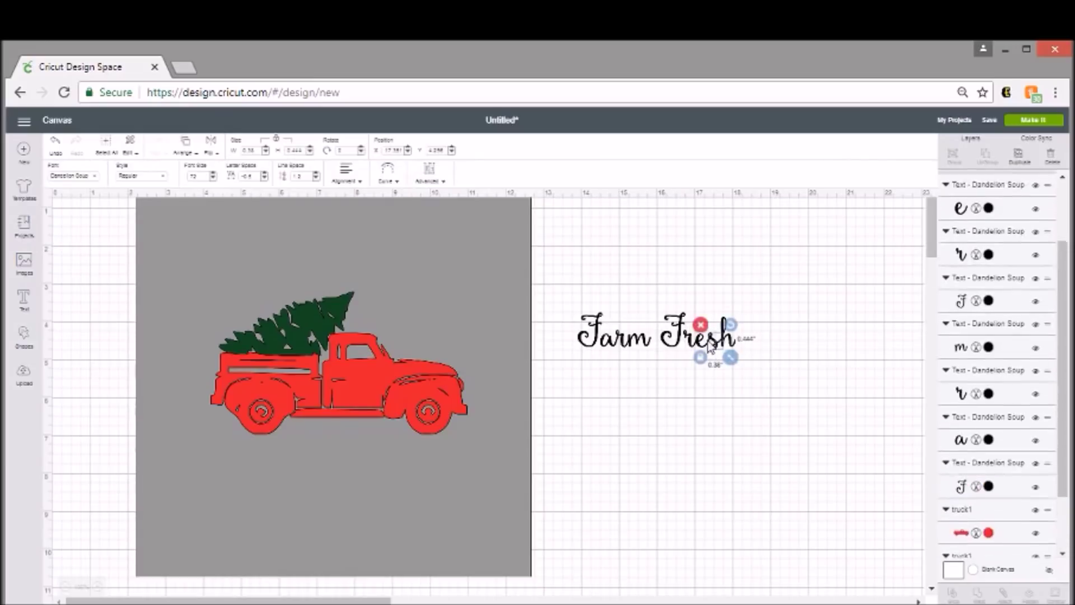
left_click_drag(778, 338, 577, 338)
key("Delete")
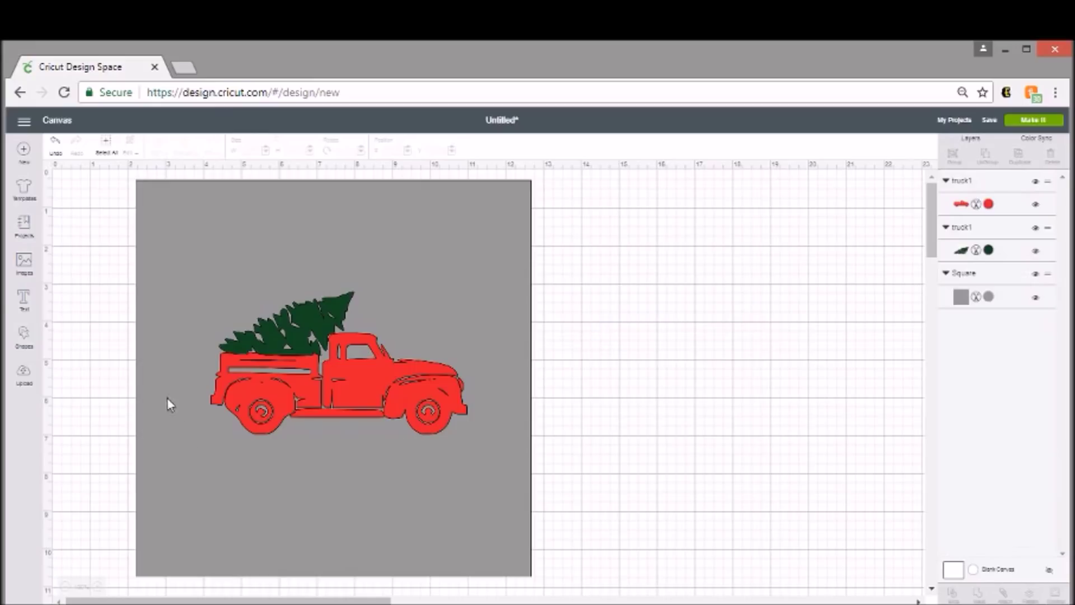
Add the new text "Farm fresh" below the truck and set it to the Ellis Script system font.
left_click(23, 300)
type("Farm fresh")
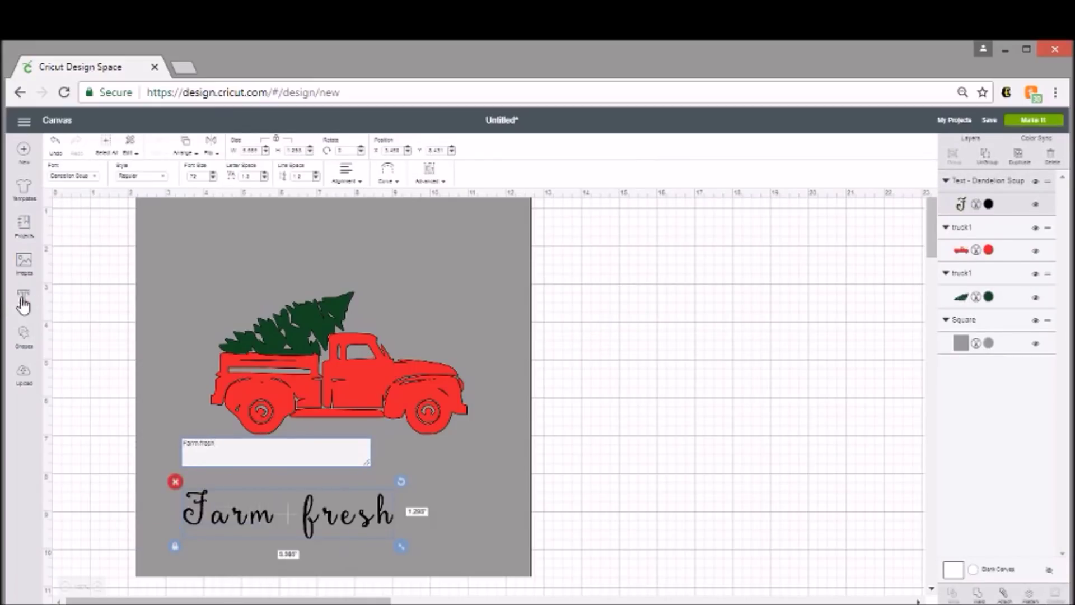
left_click(95, 177)
scroll(275, 269, "down", 5)
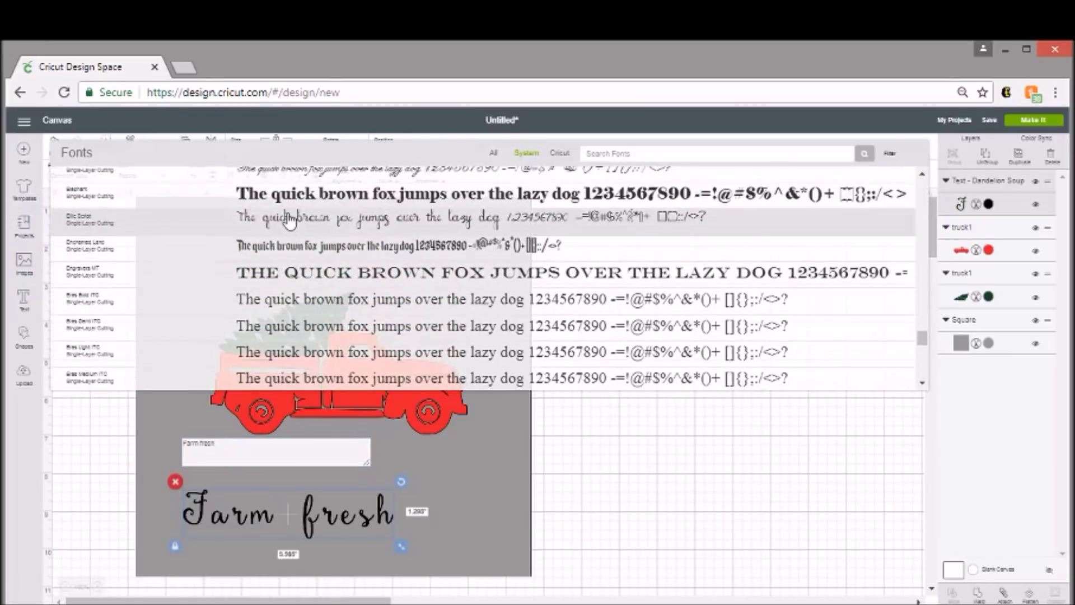
left_click(289, 220)
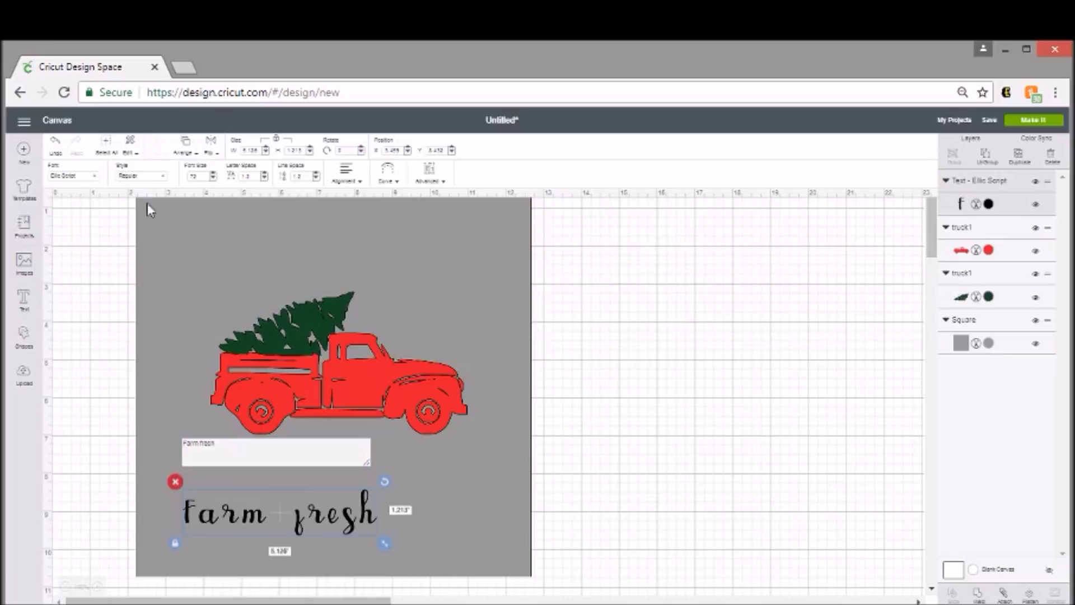
Try the Fruitella system font on the "Farm fresh" text below the truck.
left_click(74, 177)
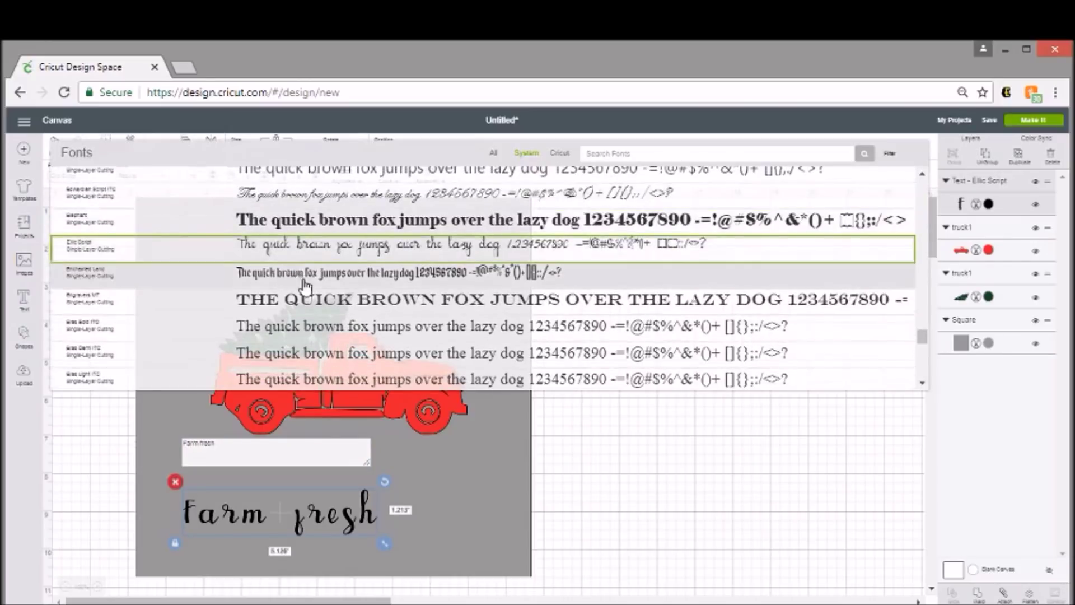
scroll(325, 254, "down", 3)
scroll(324, 255, "down", 2)
scroll(352, 259, "down", 3)
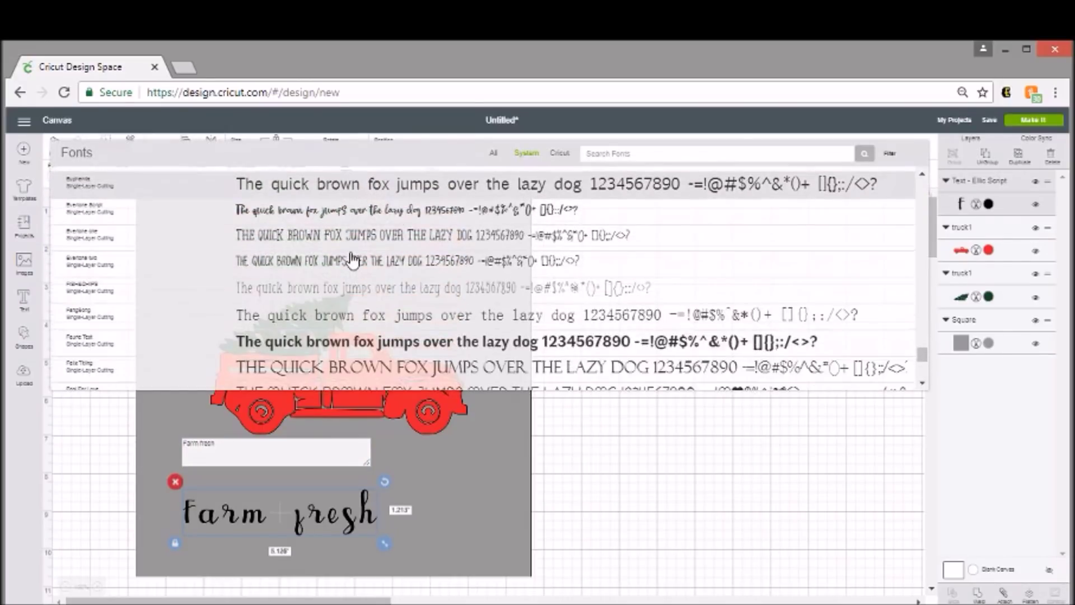
scroll(352, 258, "down", 3)
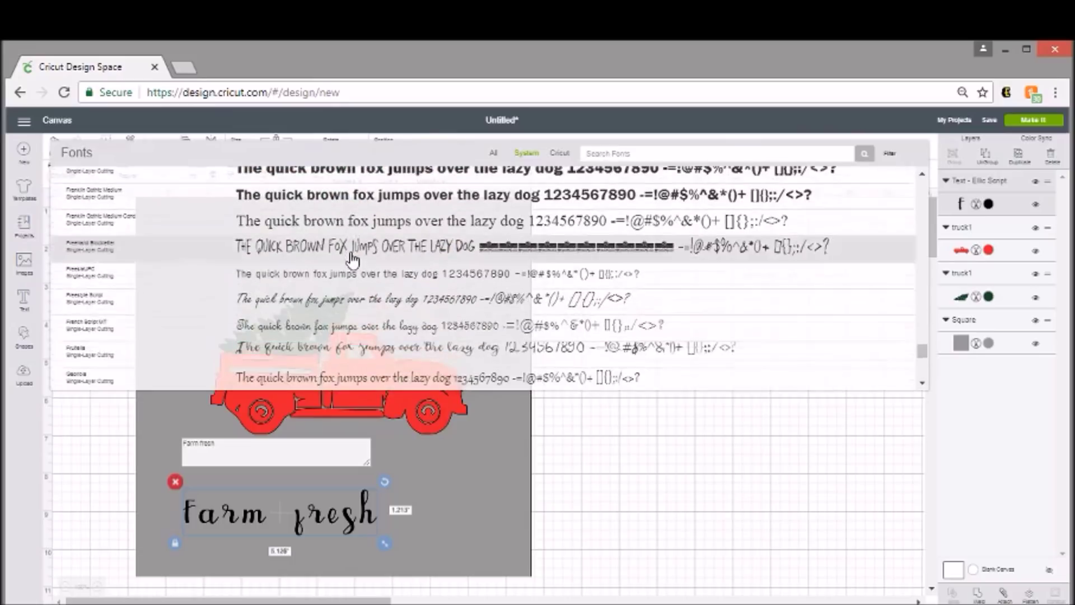
scroll(351, 258, "down", 3)
left_click(351, 262)
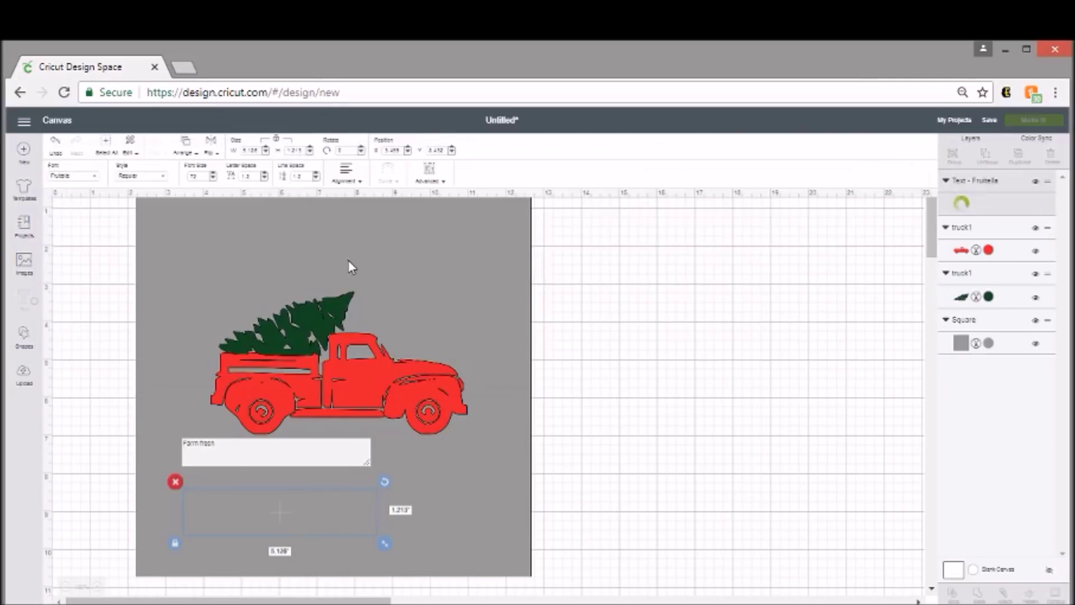
Try the Graceland Personal Use font on the "Farm fresh" text.
left_click(91, 176)
scroll(336, 241, "down", 10)
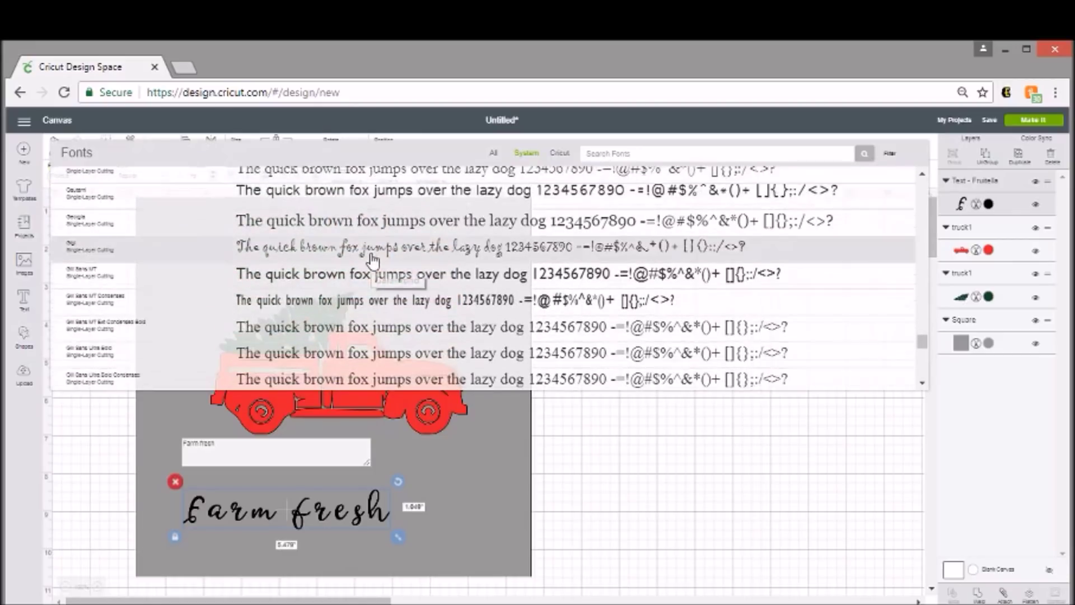
scroll(373, 261, "down", 3)
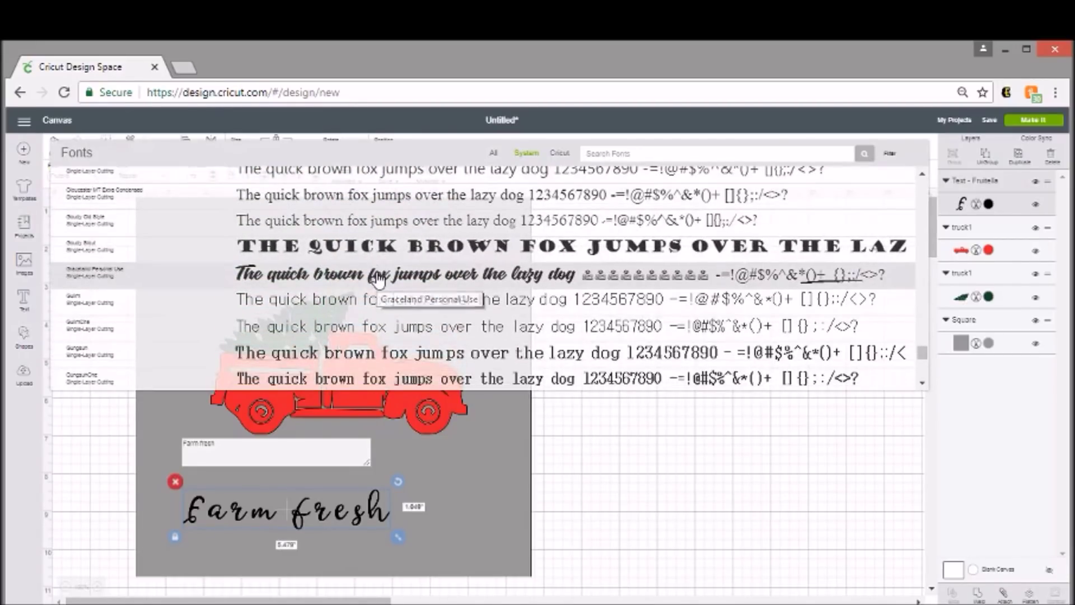
left_click(378, 274)
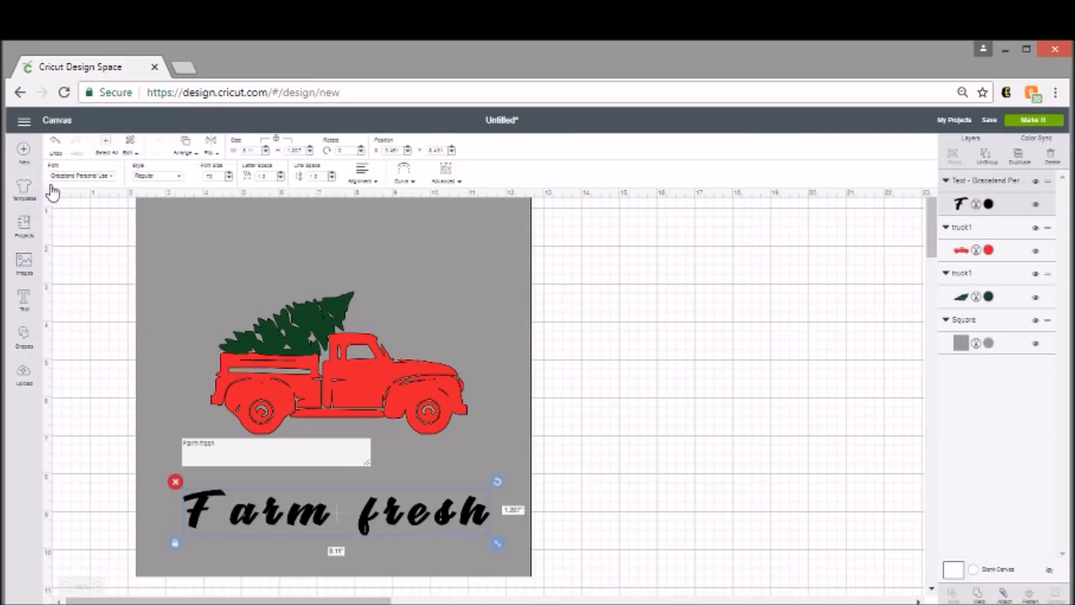
Change the "Farm fresh" text to the Histeria Script Demo font in the Bold style.
left_click(87, 177)
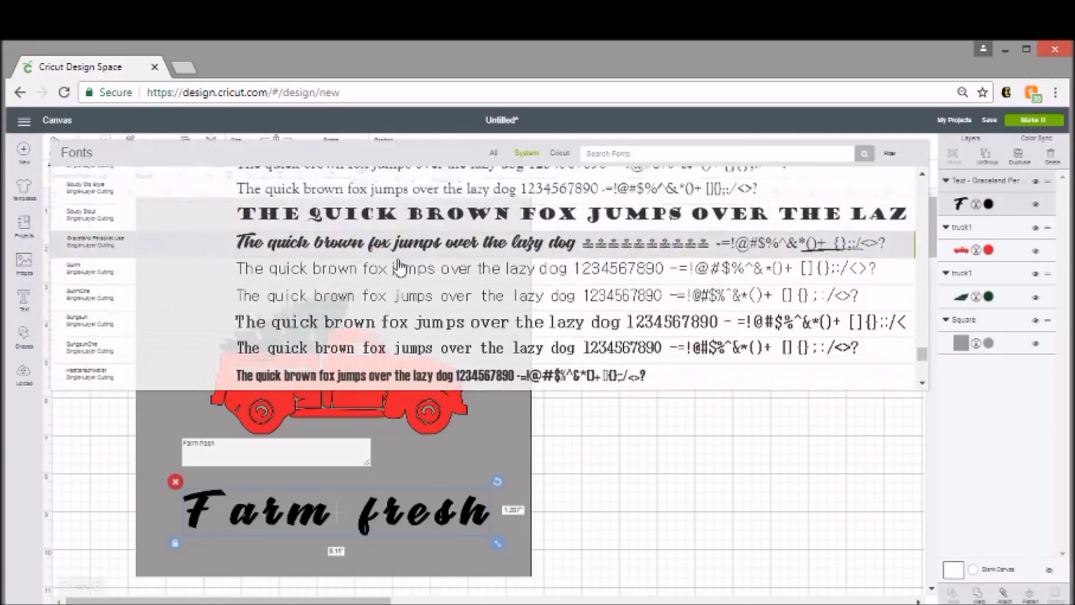
scroll(400, 267, "down", 2)
scroll(400, 268, "down", 5)
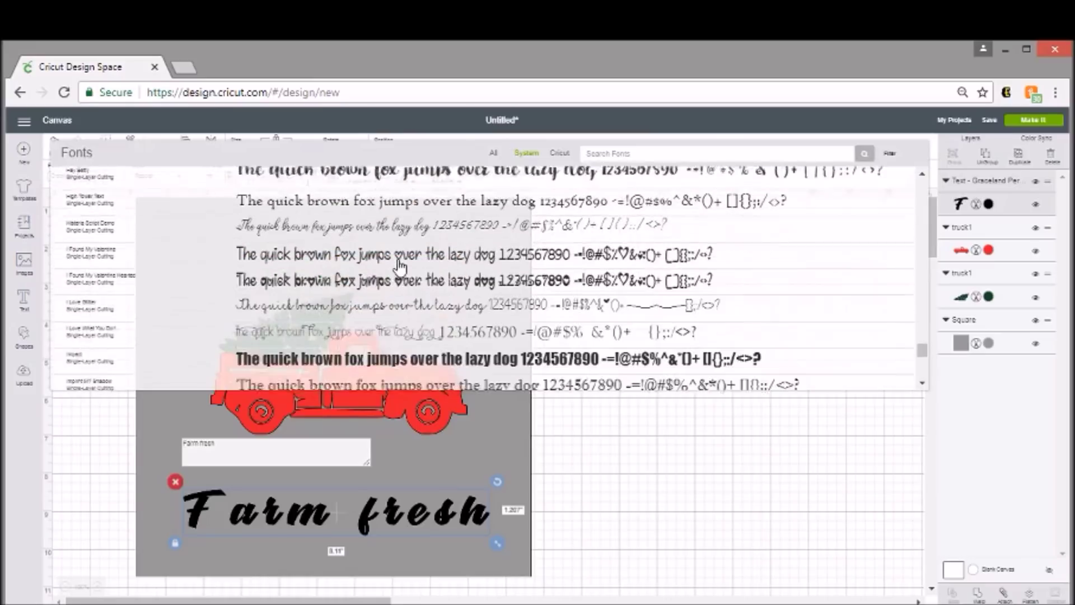
left_click(405, 224)
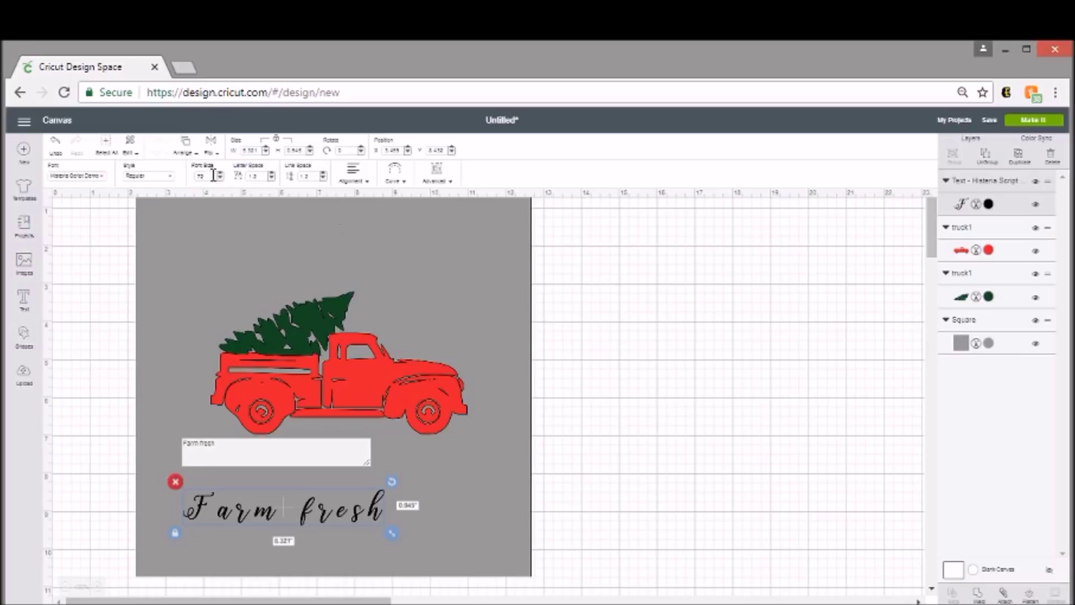
left_click(165, 176)
left_click(151, 217)
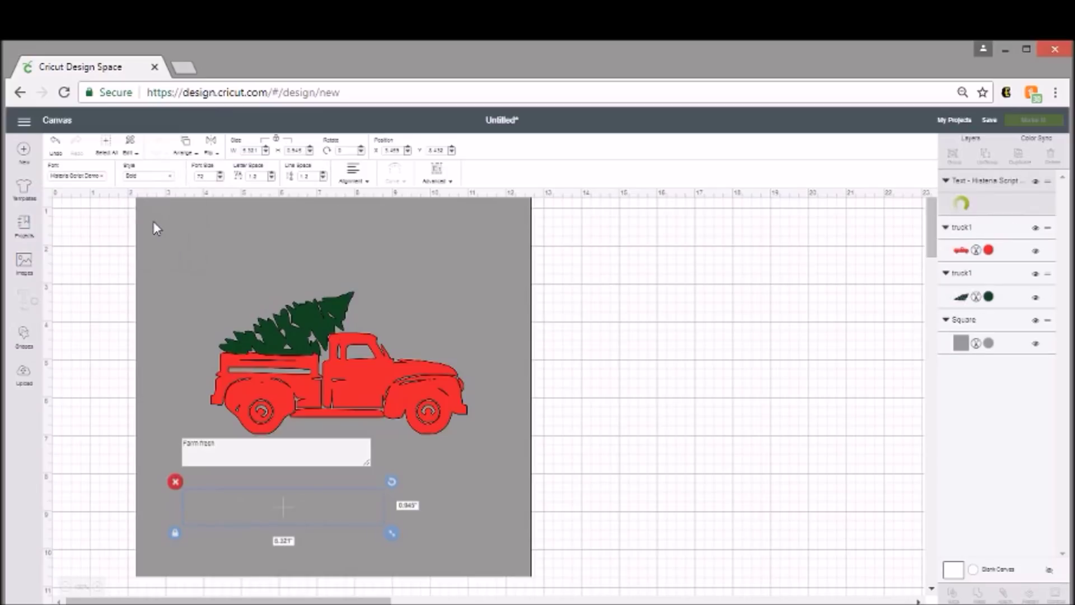
Tighten the letter spacing of "Farm fresh" to -0.6 and move the text onto the empty canvas beside the gray square.
left_click(272, 179)
left_click(272, 178)
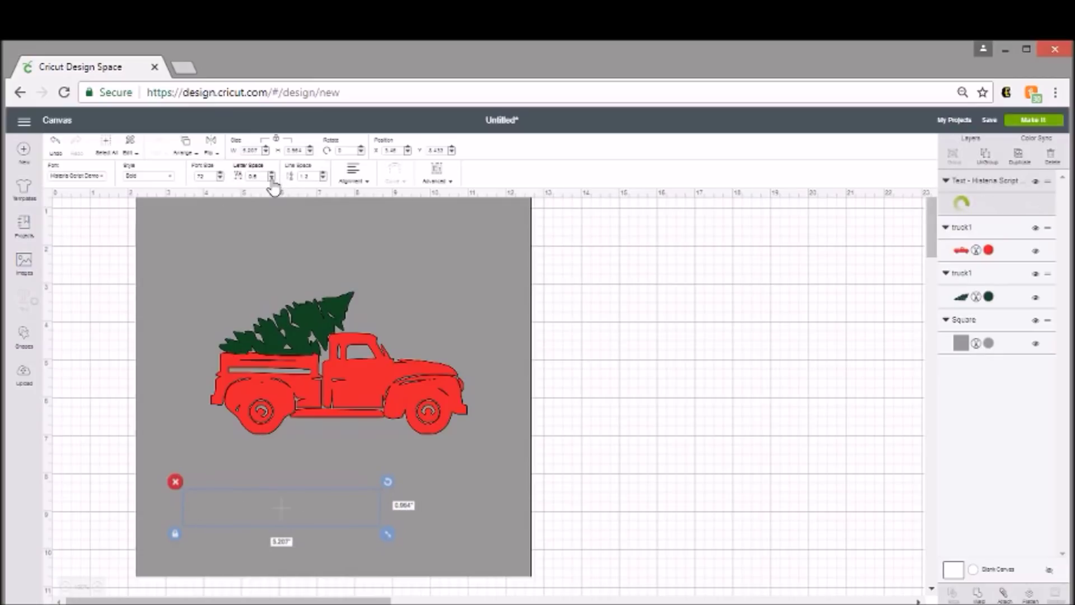
left_click(272, 179)
left_click(272, 179)
left_click(272, 178)
left_click(272, 179)
left_click(272, 179)
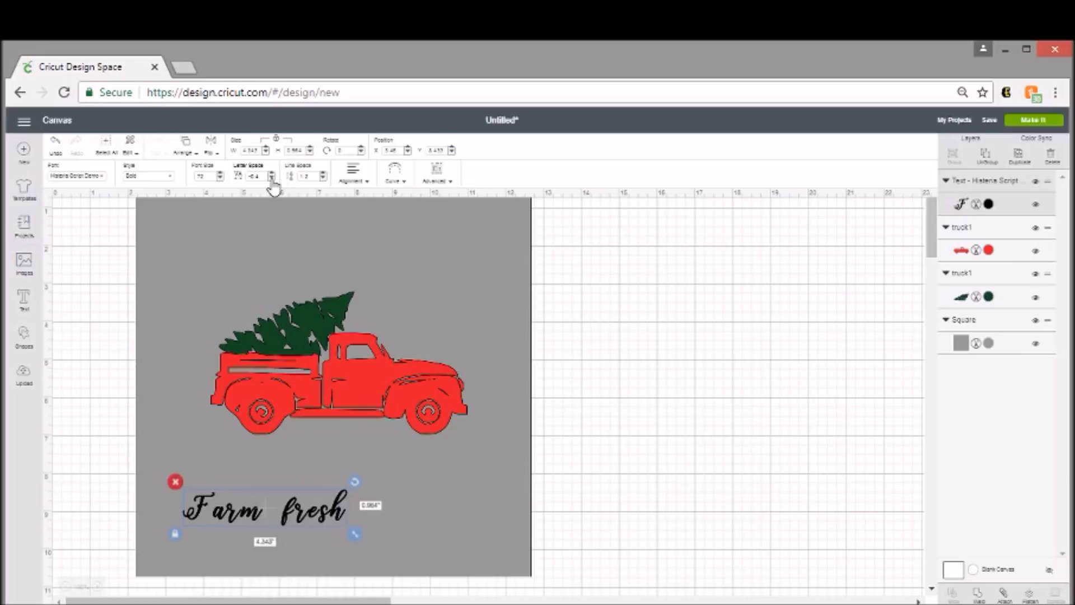
left_click(271, 179)
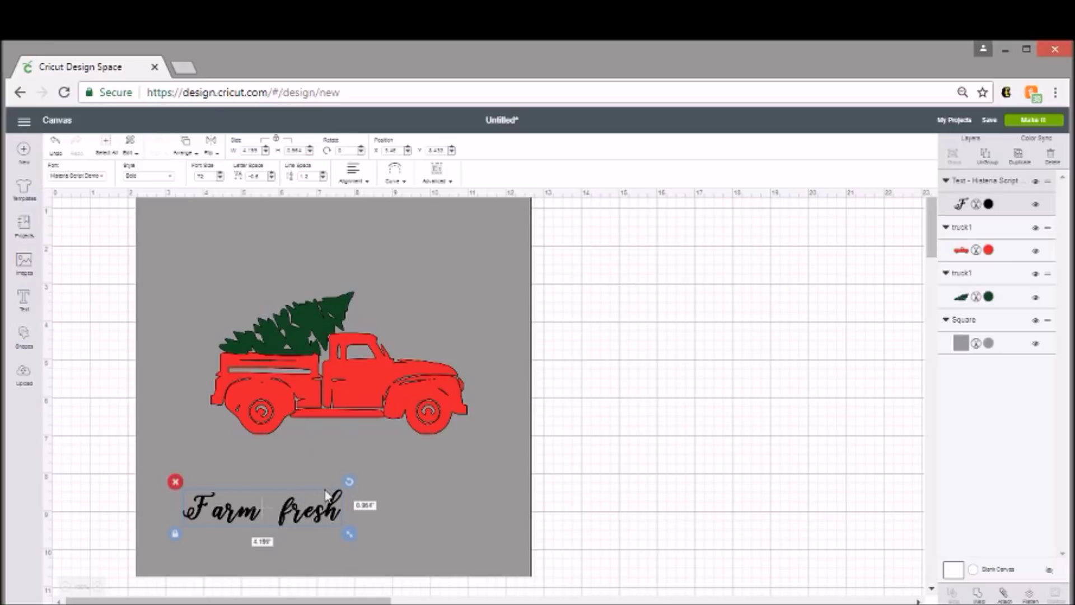
left_click_drag(327, 507, 785, 303)
left_click(754, 358)
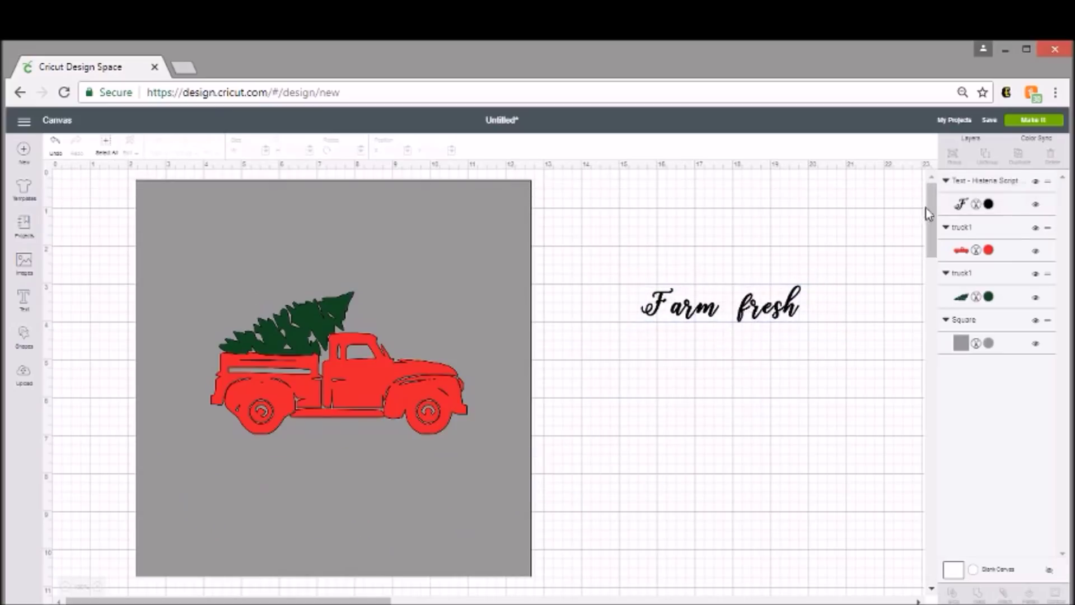
Ungroup the "Farm fresh" text into separate letters and shift the word "fresh" closer to "Farm".
left_click(781, 301)
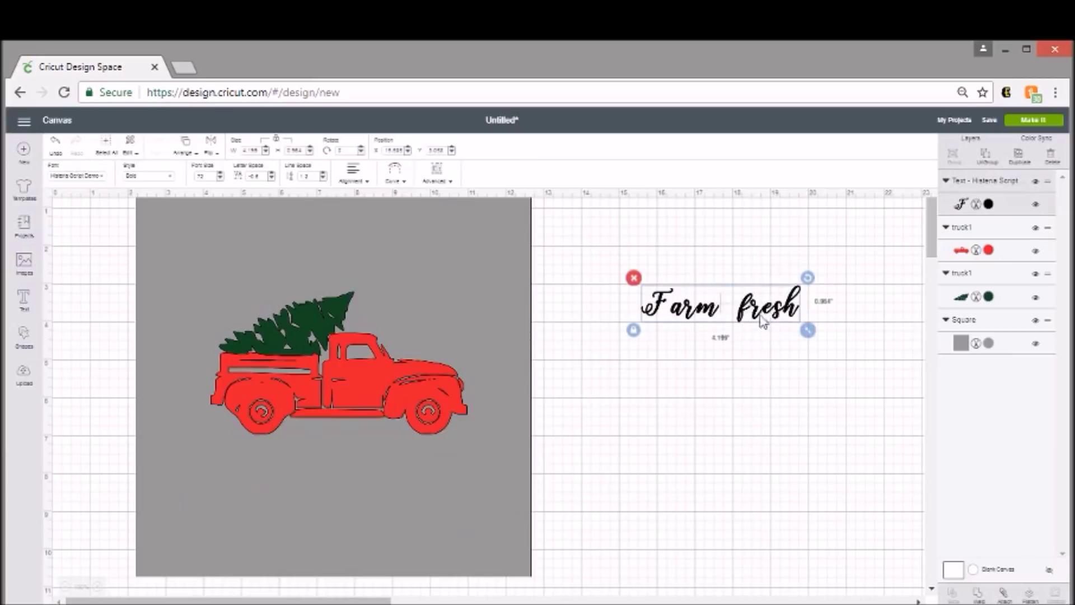
left_click(984, 156)
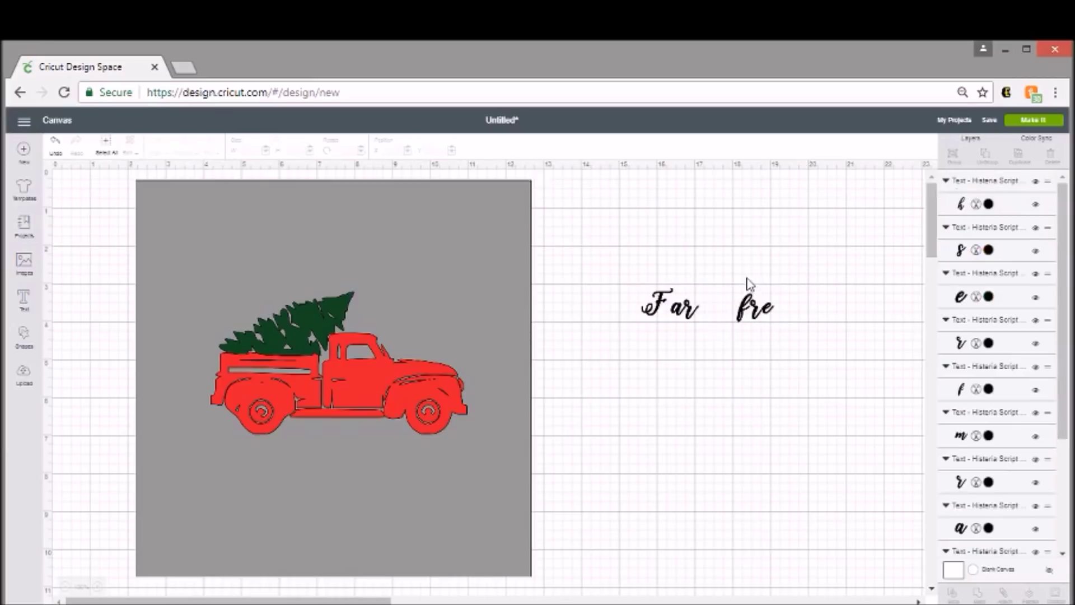
left_click_drag(741, 275, 638, 294)
left_click(830, 308)
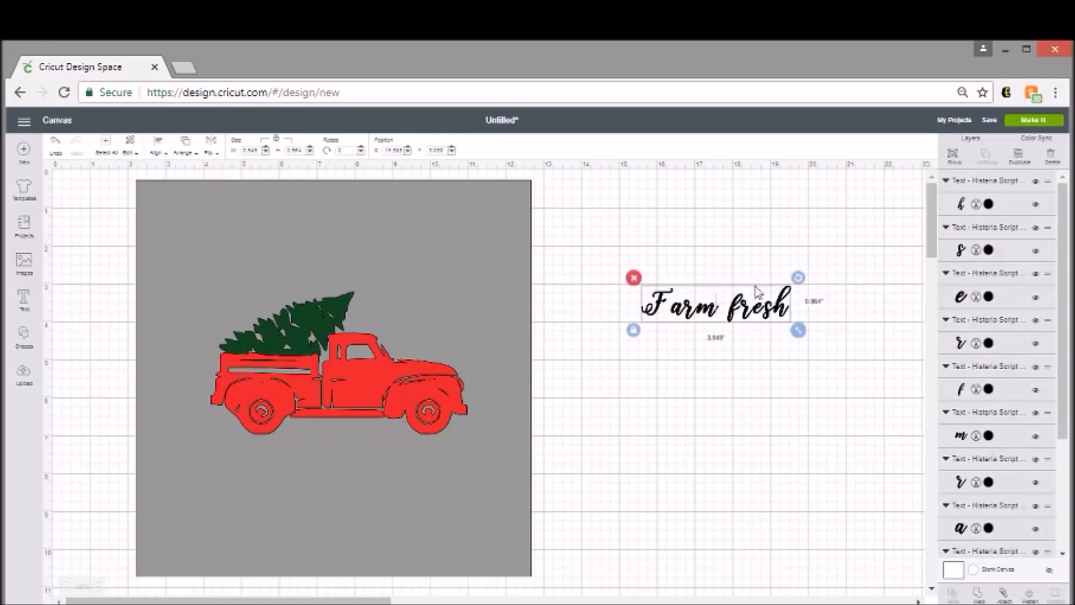
Group and weld the "Farm fresh" letters, and place the lettering above the truck at about 4.95 inches wide.
left_click(953, 155)
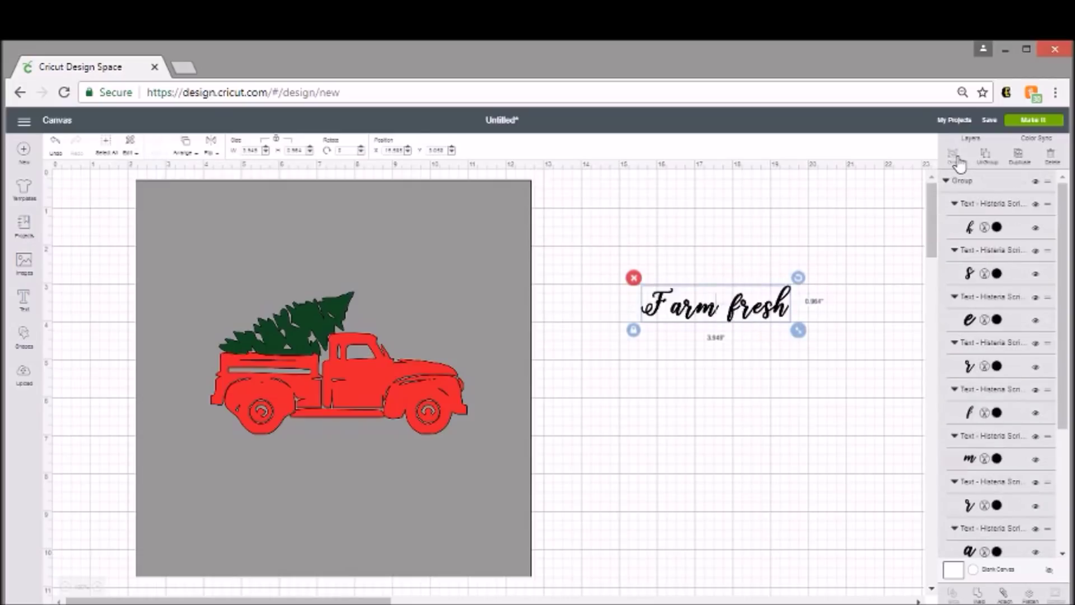
left_click(979, 597)
left_click_drag(766, 309, 430, 256)
left_click_drag(392, 227, 378, 225)
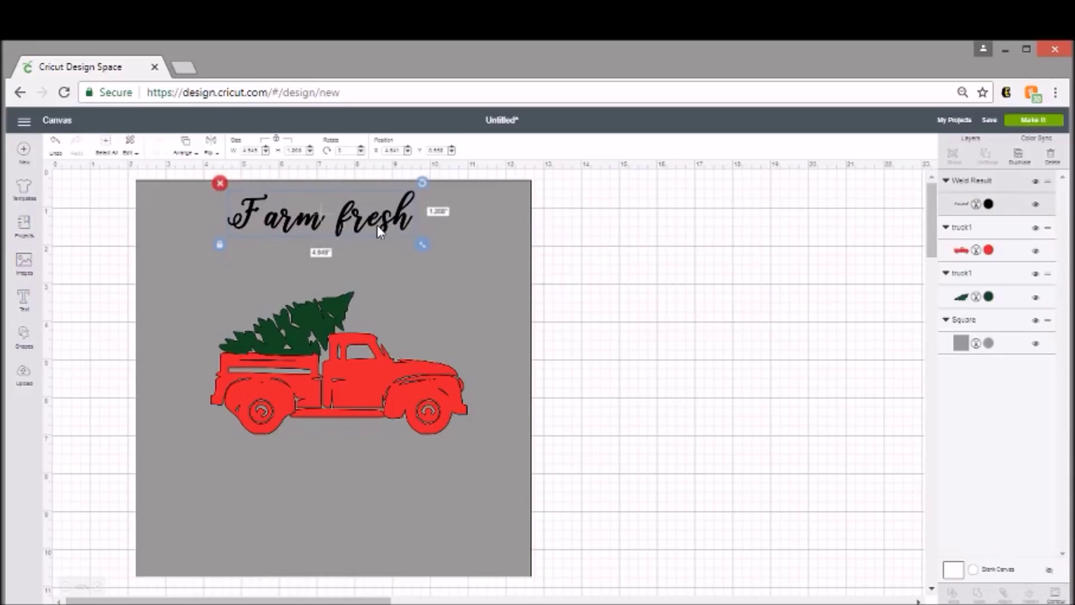
left_click(677, 345)
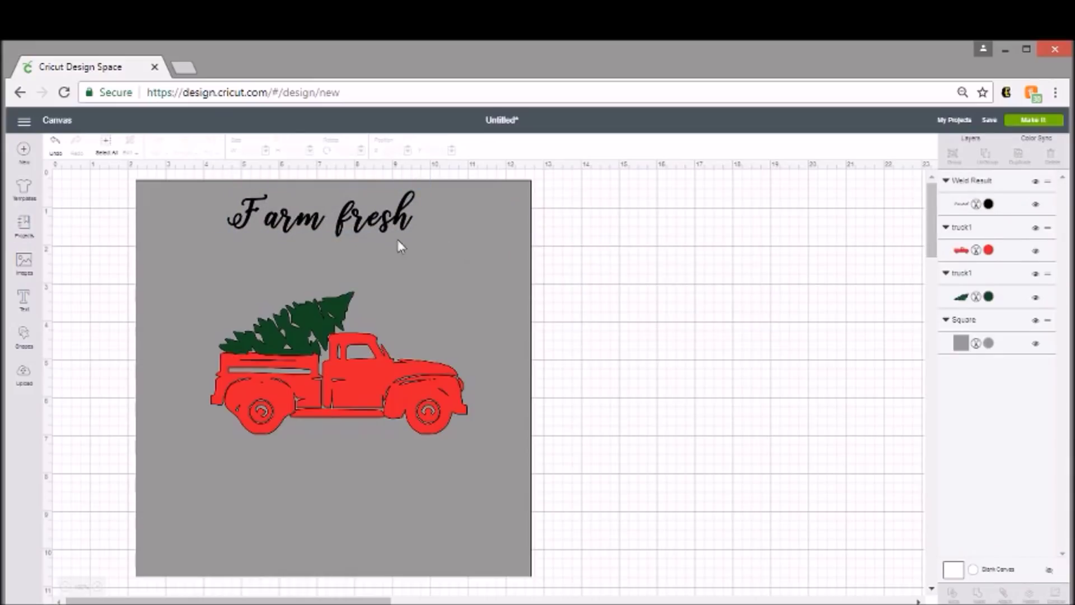
left_click(389, 213)
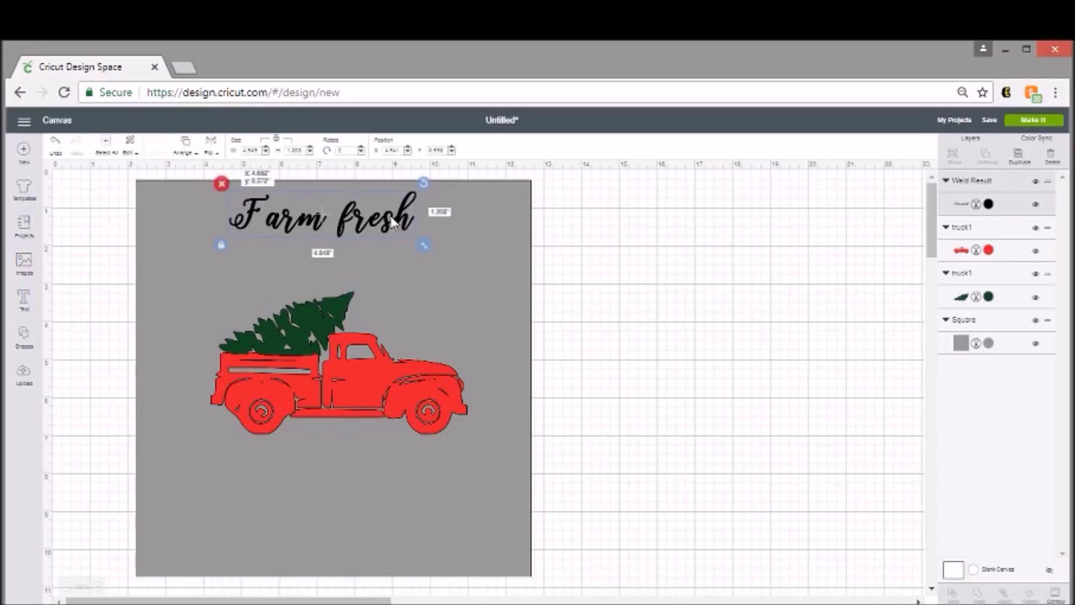
left_click_drag(393, 223, 394, 224)
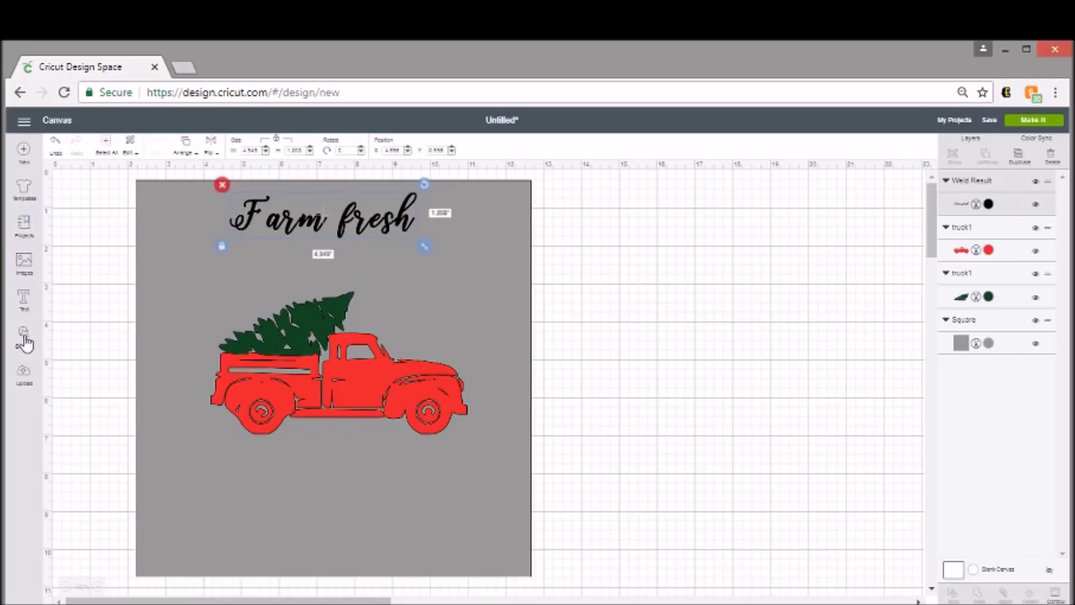
Add the new text "CHRISTMAS" below the truck on the gray square.
left_click(24, 304)
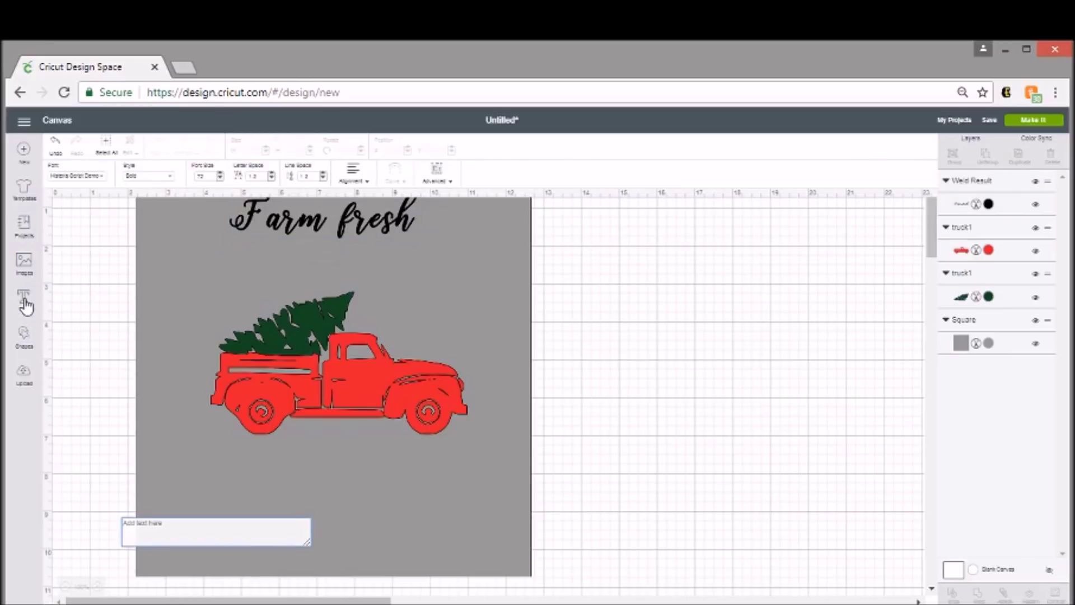
type("CHRISTMA")
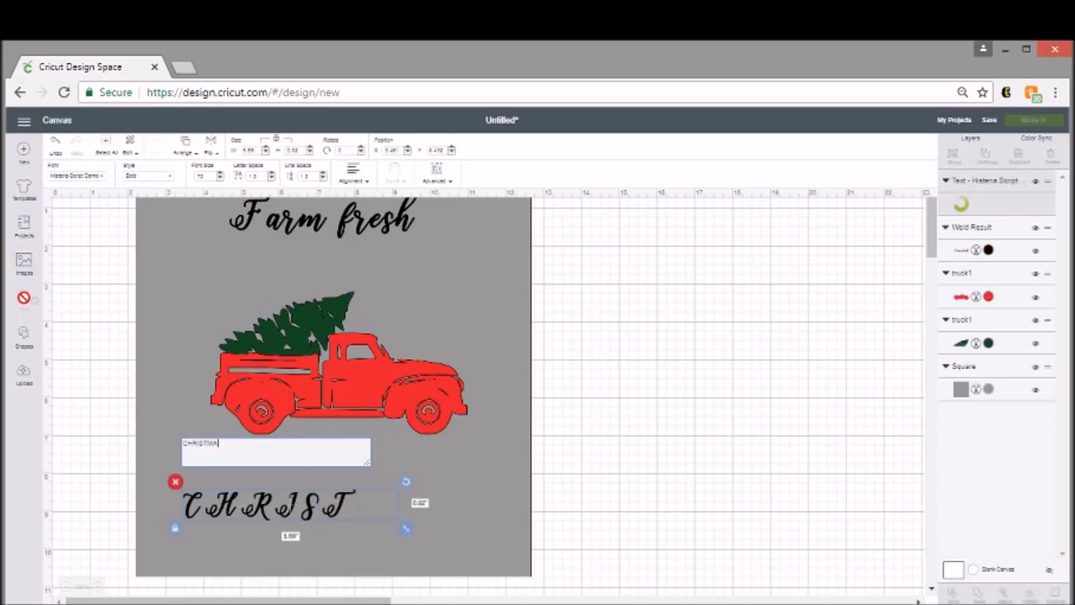
type("S")
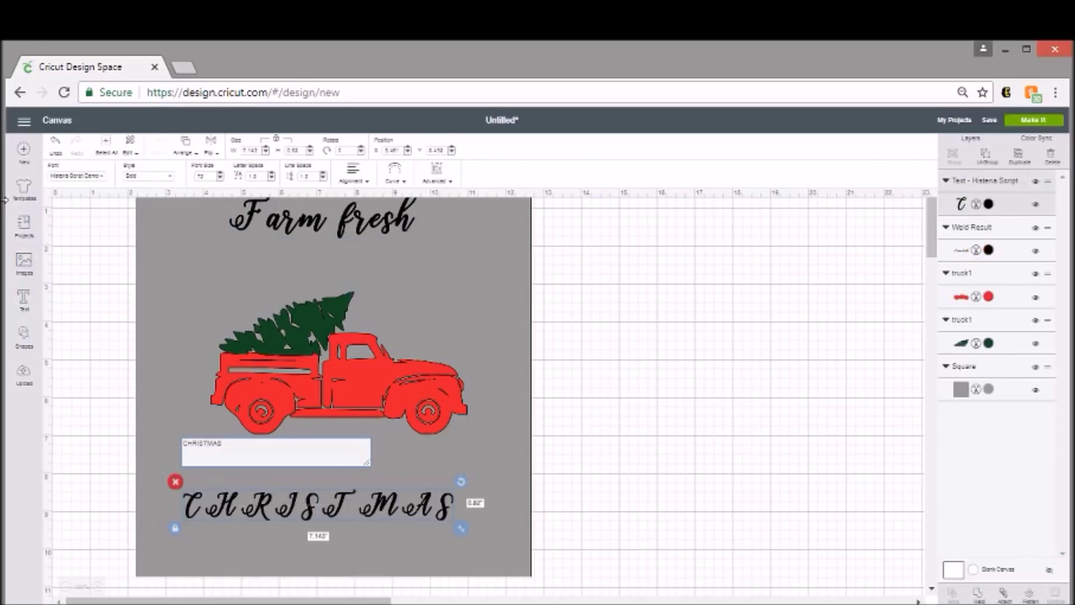
Try the Hello Kayla font on the "CHRISTMAS" text.
left_click(100, 177)
scroll(314, 235, "up", 3)
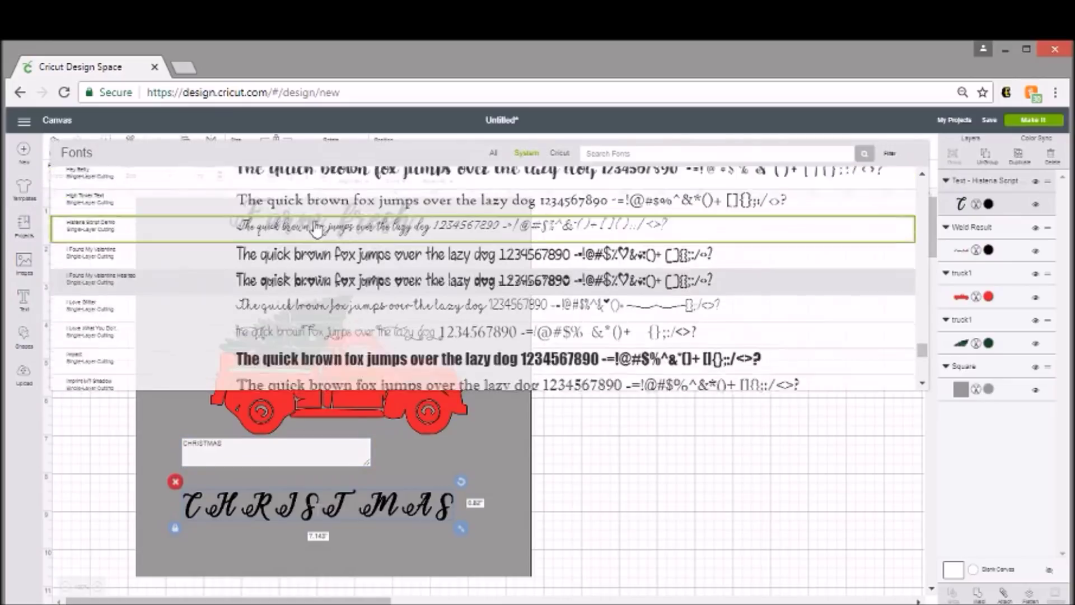
left_click(324, 257)
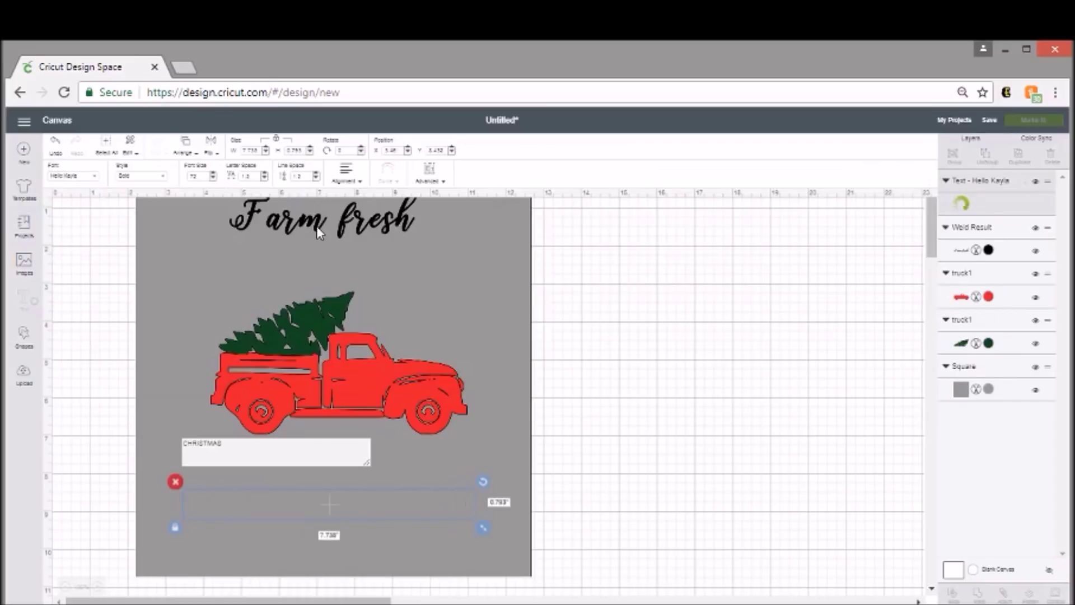
Try the Harlow Solid Italic font on the "CHRISTMAS" text.
left_click(64, 179)
scroll(409, 257, "up", 3)
scroll(409, 257, "up", 1)
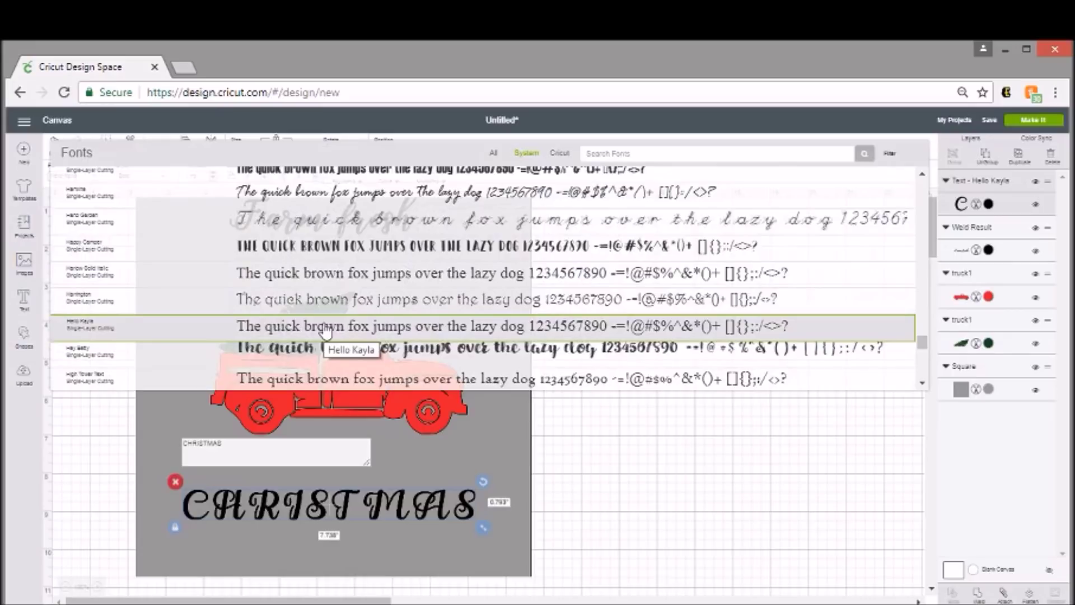
left_click(318, 277)
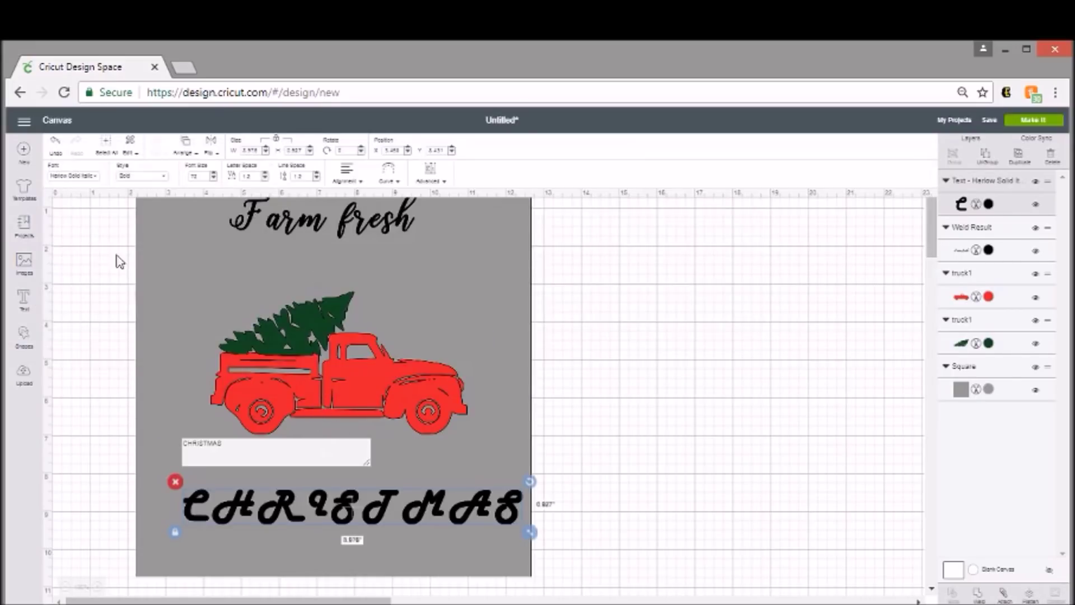
left_click(100, 176)
left_click(533, 157)
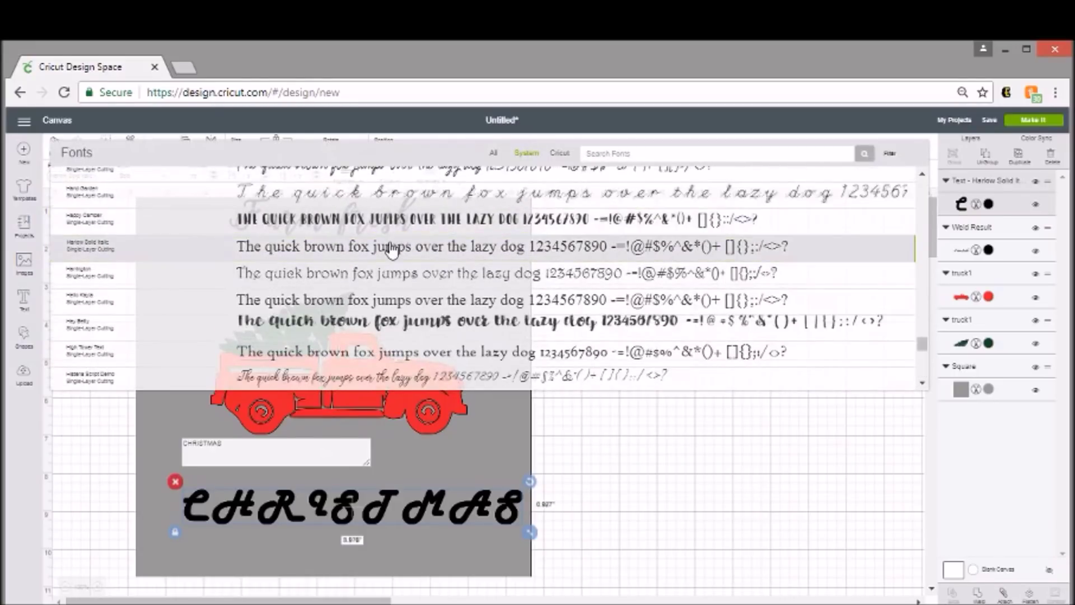
left_click(392, 249)
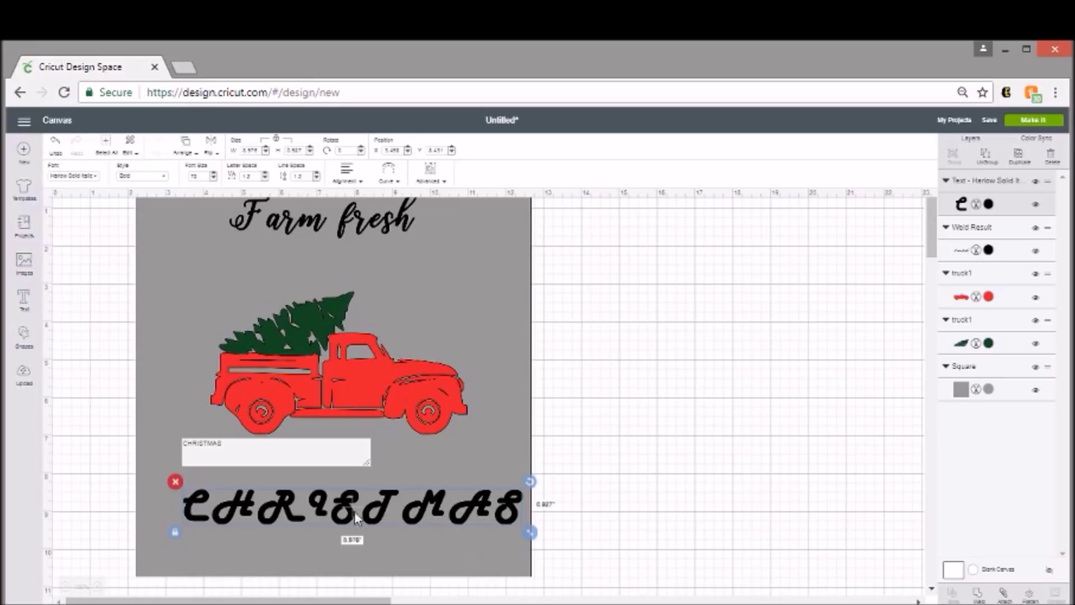
Change the "CHRISTMAS" text to the Gloucester MT Extra Condensed font.
left_click(72, 176)
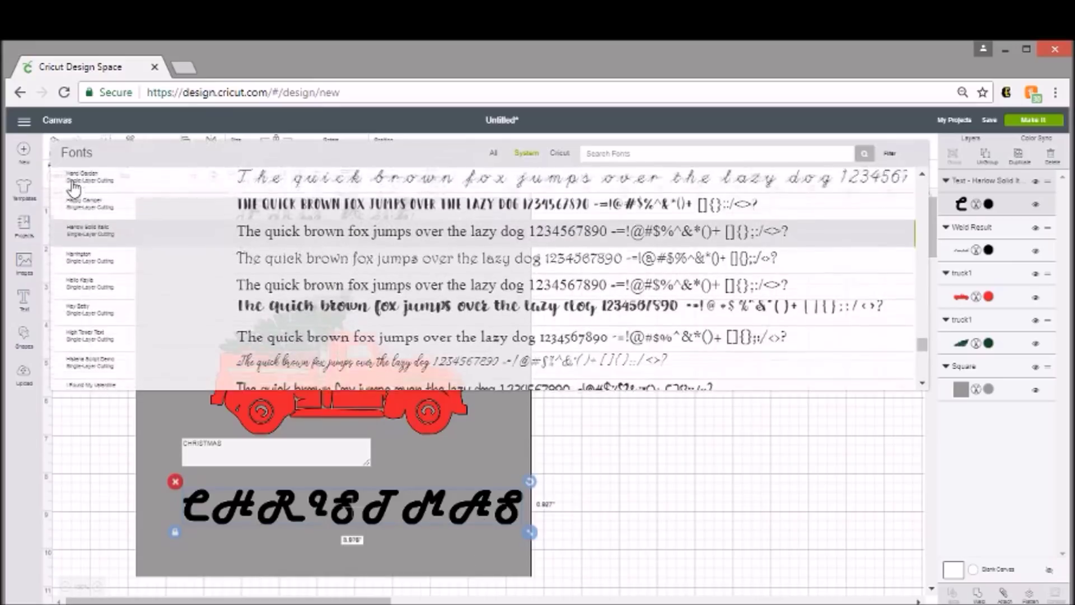
scroll(351, 246, "up", 3)
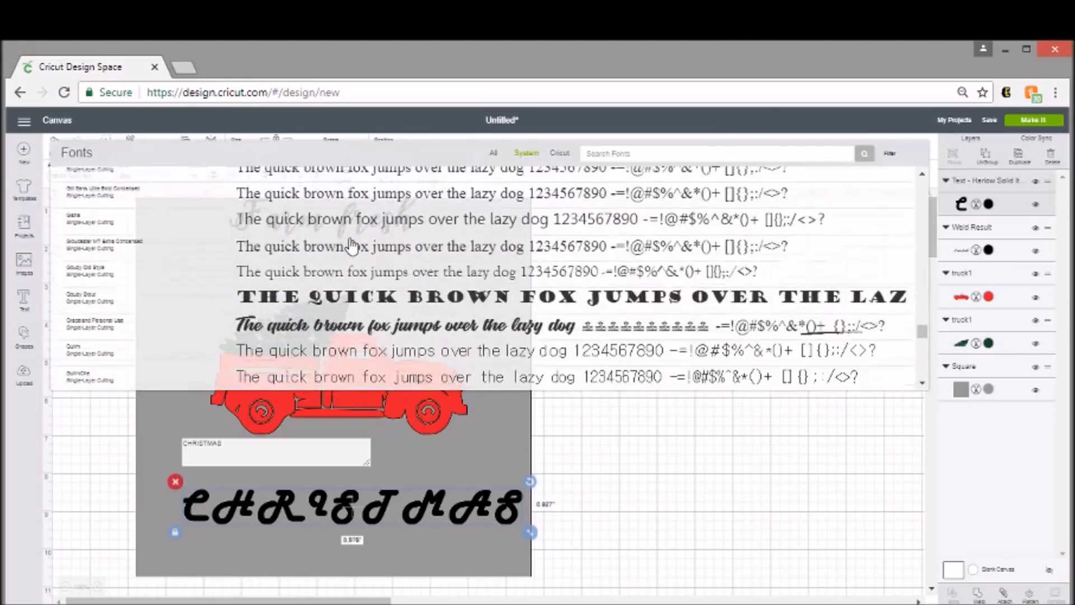
left_click(331, 247)
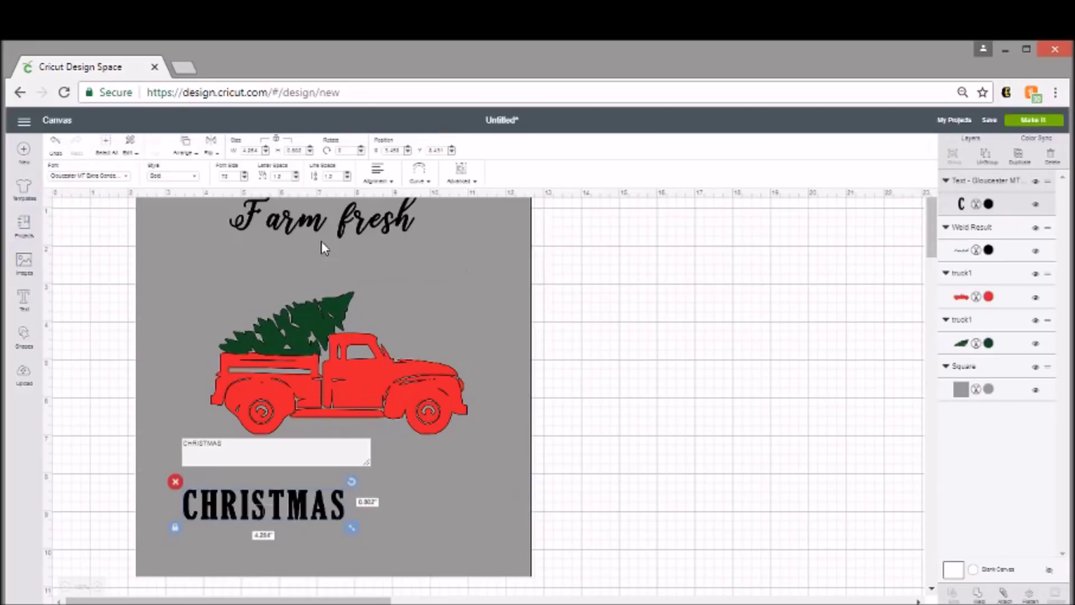
Place the "CHRISTMAS" text between "Farm fresh" and the truck, and tighten its letter spacing to 0.5.
left_click_drag(296, 504, 357, 260)
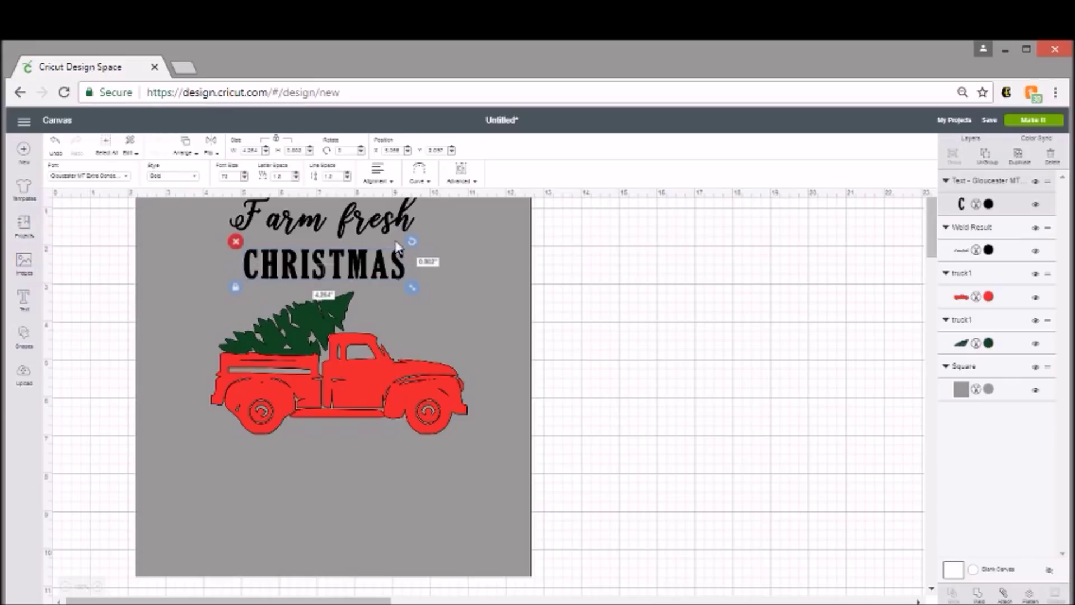
left_click(295, 179)
left_click(296, 179)
left_click(295, 179)
left_click(295, 179)
left_click(296, 180)
left_click(295, 179)
left_click(295, 179)
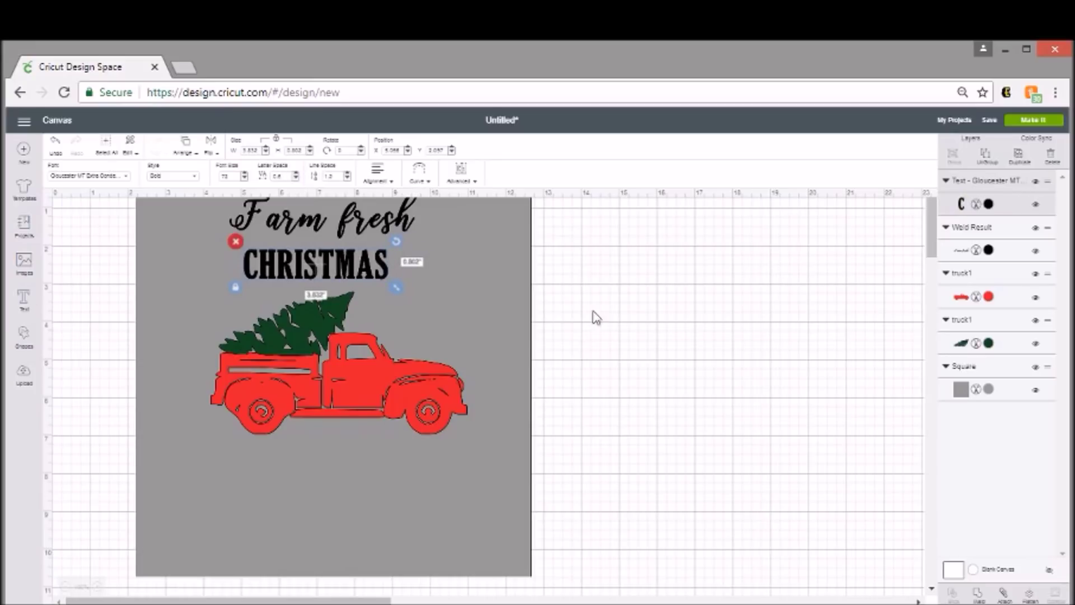
Ungroup the "CHRISTMAS" text on the blank canvas beside the gray square and stretch the C to about 1.05 inches tall.
left_click_drag(358, 261, 698, 285)
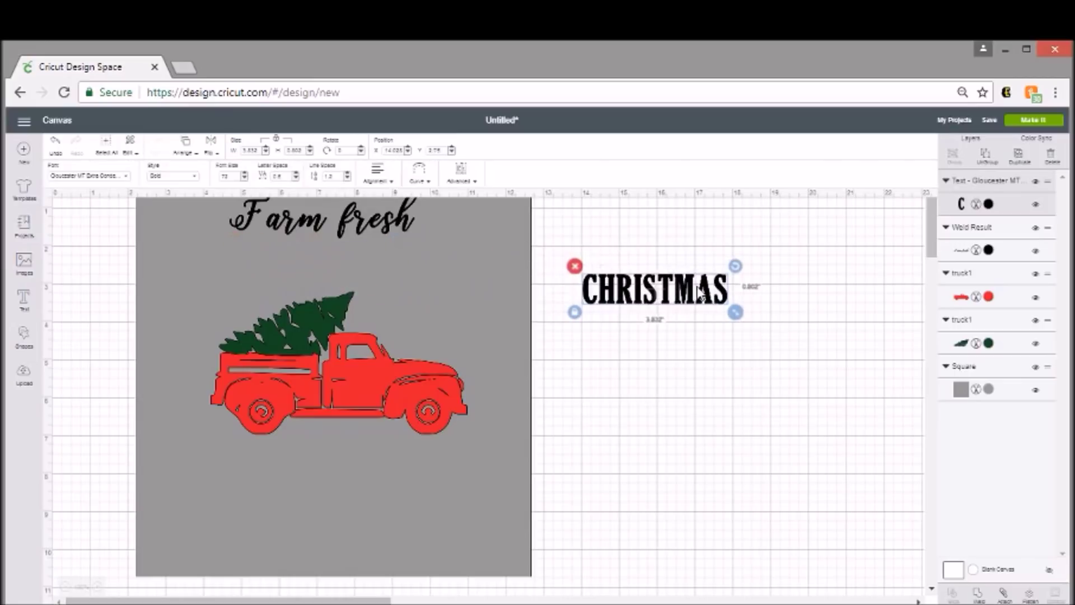
left_click(985, 160)
left_click(594, 289)
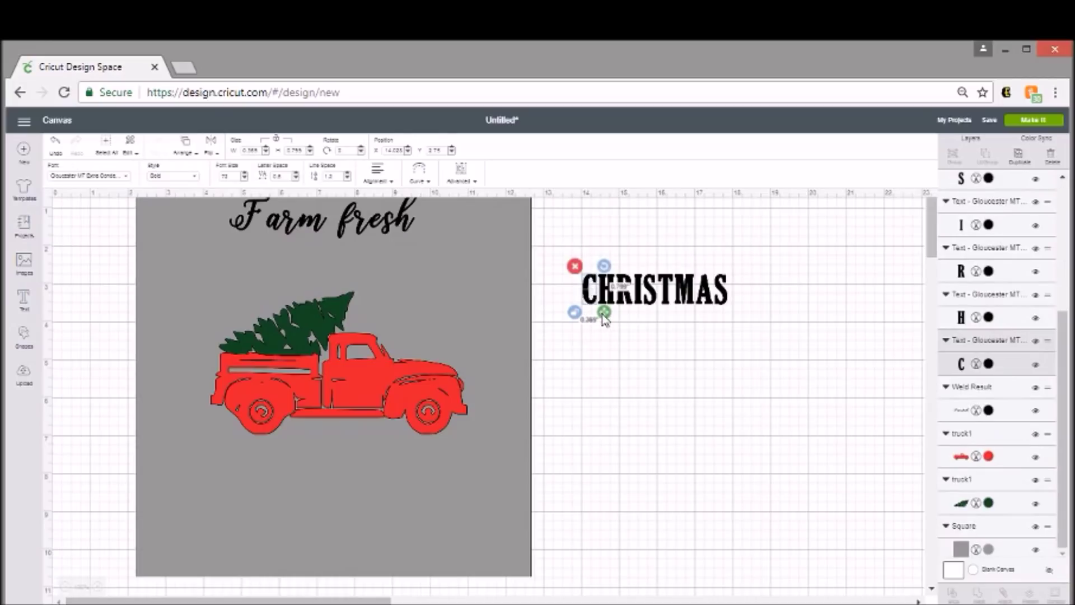
left_click_drag(603, 316, 605, 328)
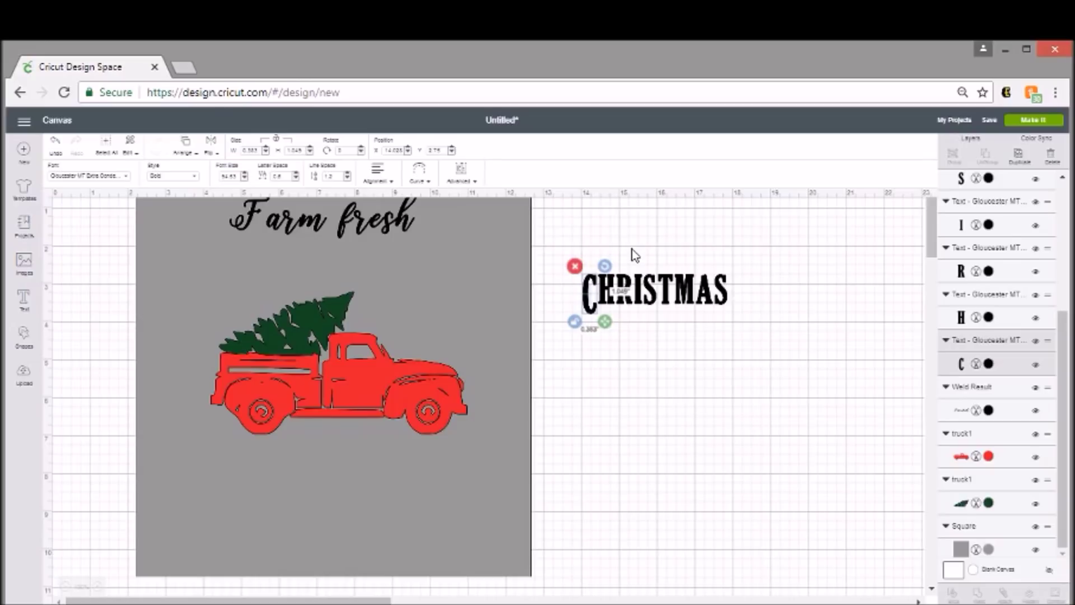
Enlarge the final S of "CHRISTMAS" to a height of 1.049 inches.
left_click(722, 287)
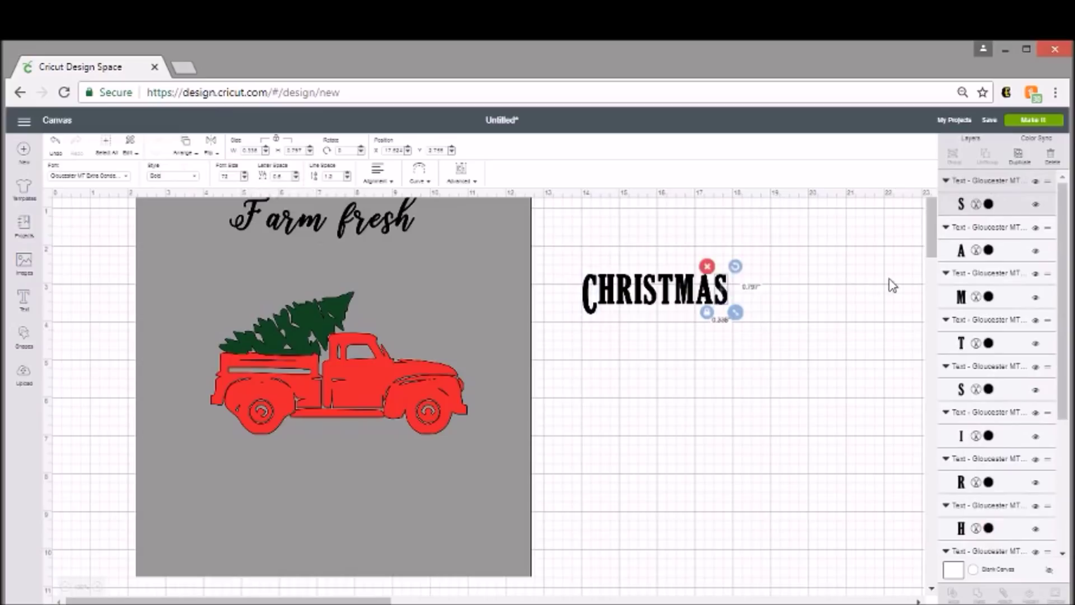
left_click_drag(736, 317, 737, 322)
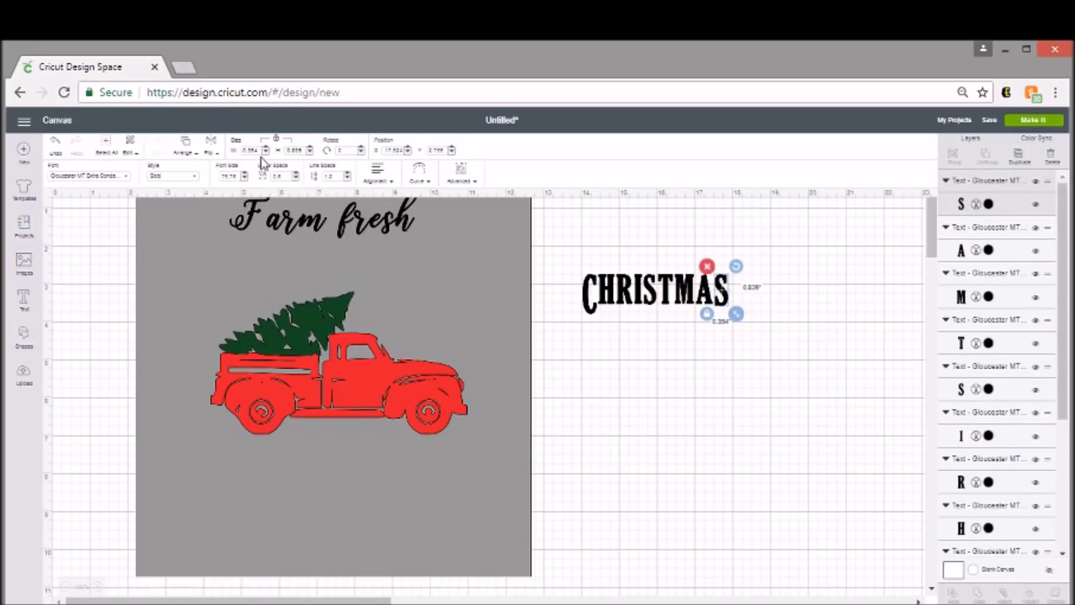
left_click(244, 151)
left_click(267, 149)
left_click(301, 149)
left_click_drag(302, 149, 278, 154)
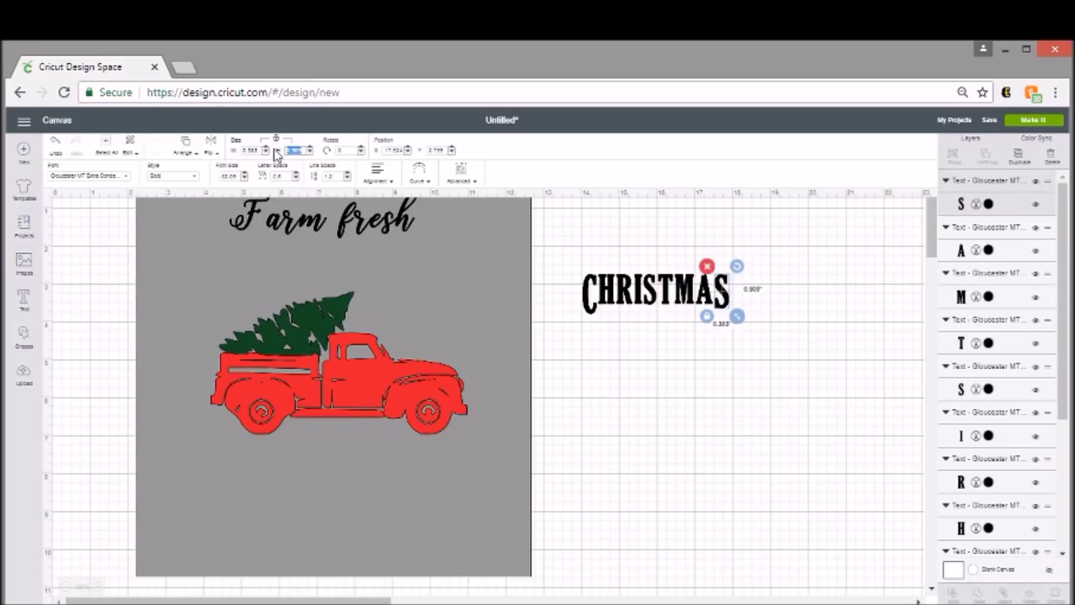
type("1.049")
key("Return")
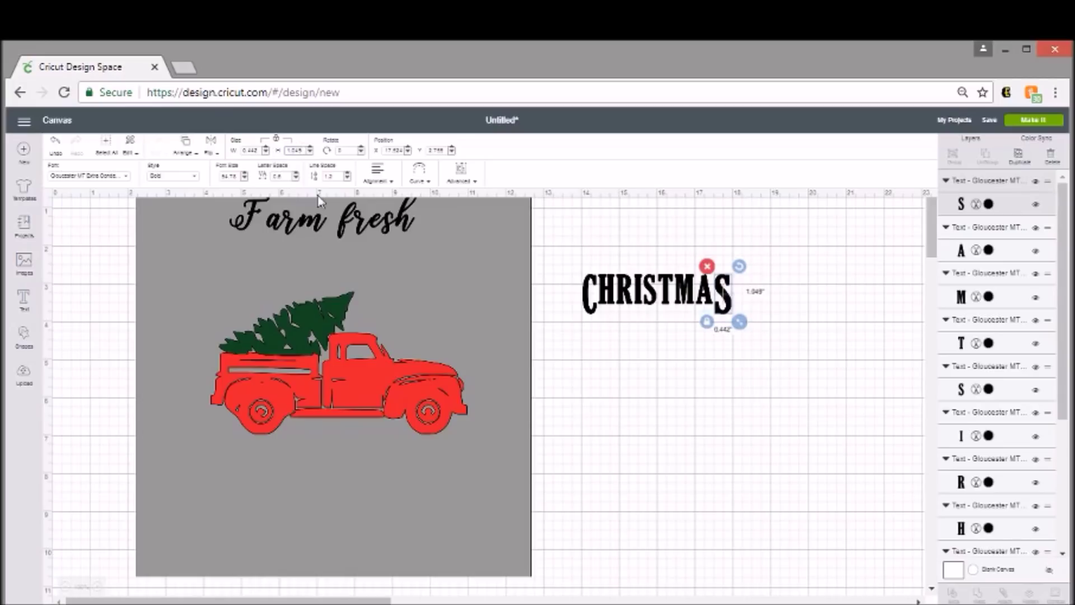
Enlarge the H of "CHRISTMAS" to about 0.85 inches tall and center it vertically beside the C.
left_click(606, 302)
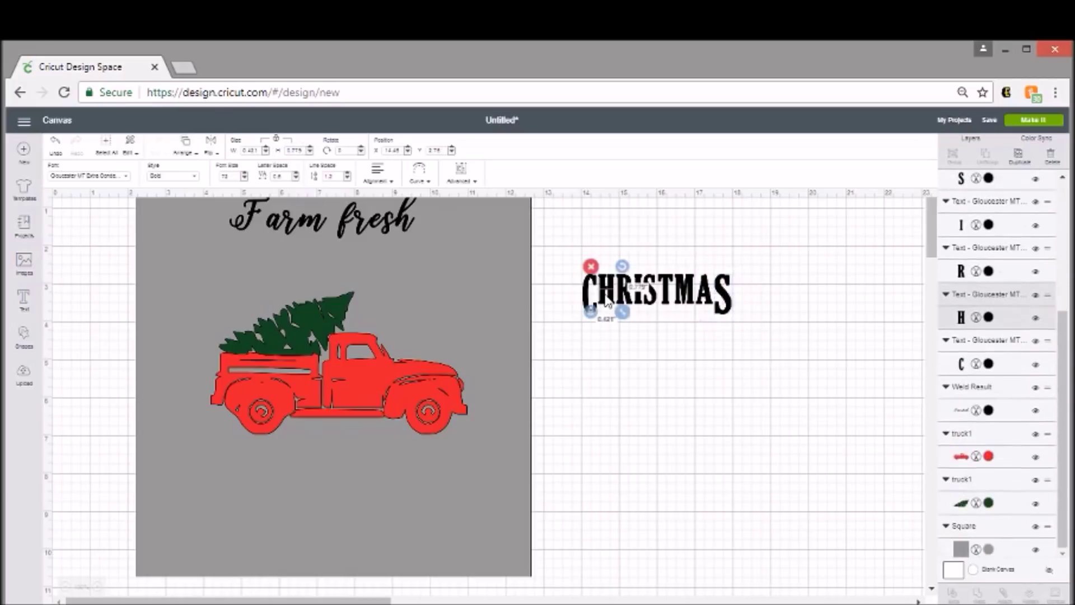
left_click_drag(623, 311, 626, 318)
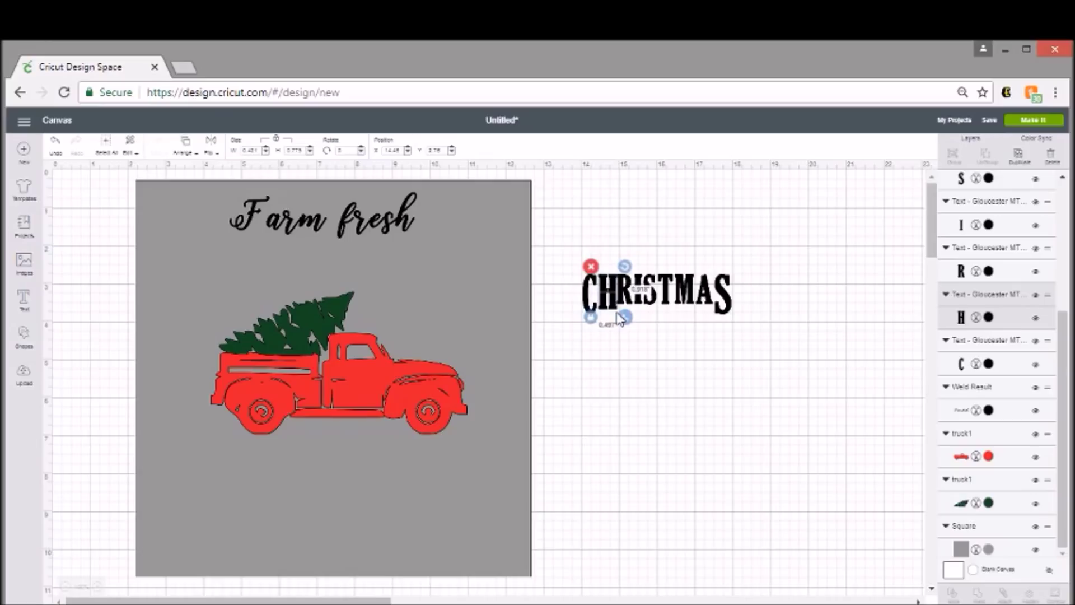
left_click(621, 320)
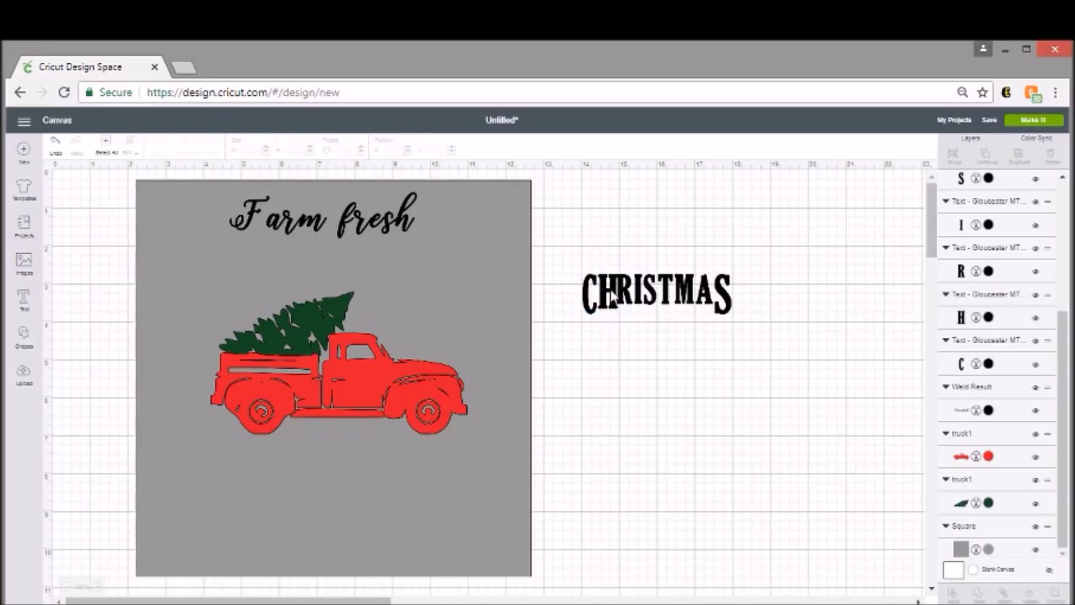
left_click(610, 289)
left_click_drag(625, 322, 607, 295)
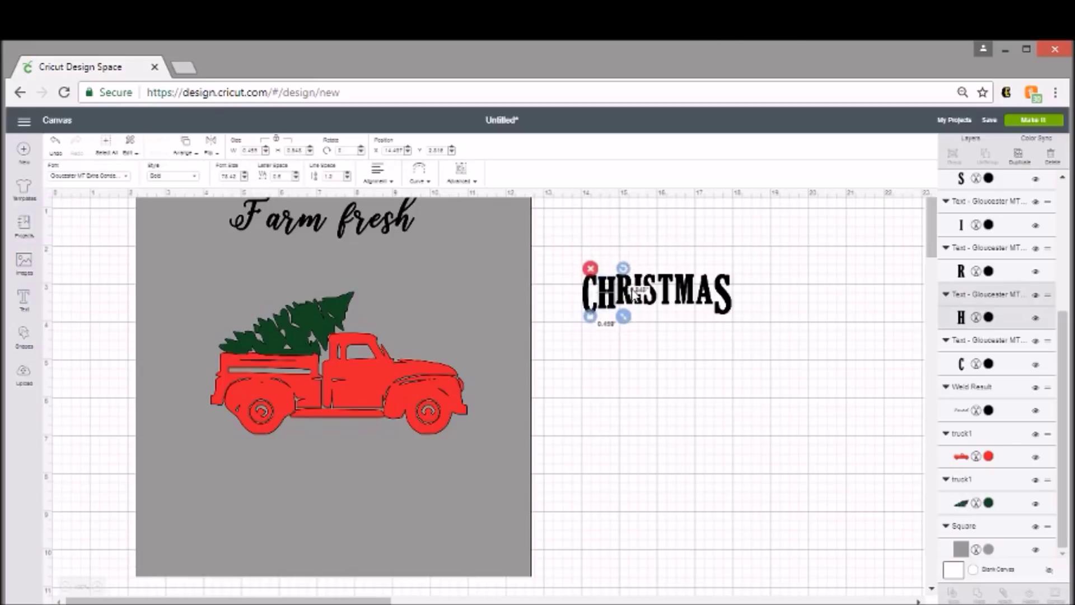
Enlarge the A of "CHRISTMAS" to match the H, with a height of 0.848 inches.
left_click(707, 298)
left_click_drag(721, 311, 723, 317)
left_click(611, 302)
left_click(715, 308)
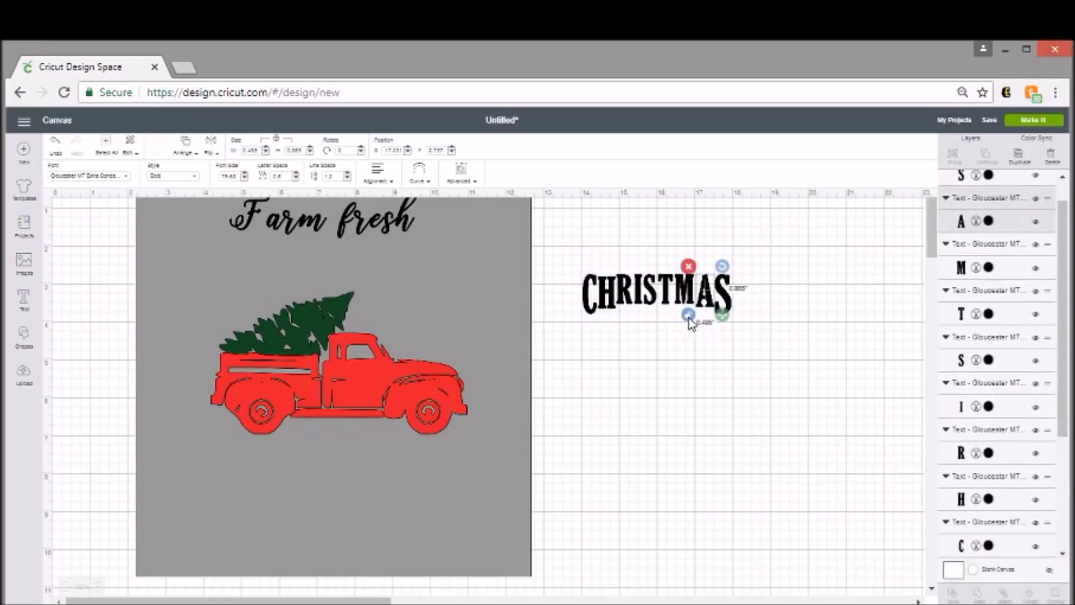
double_click(245, 150)
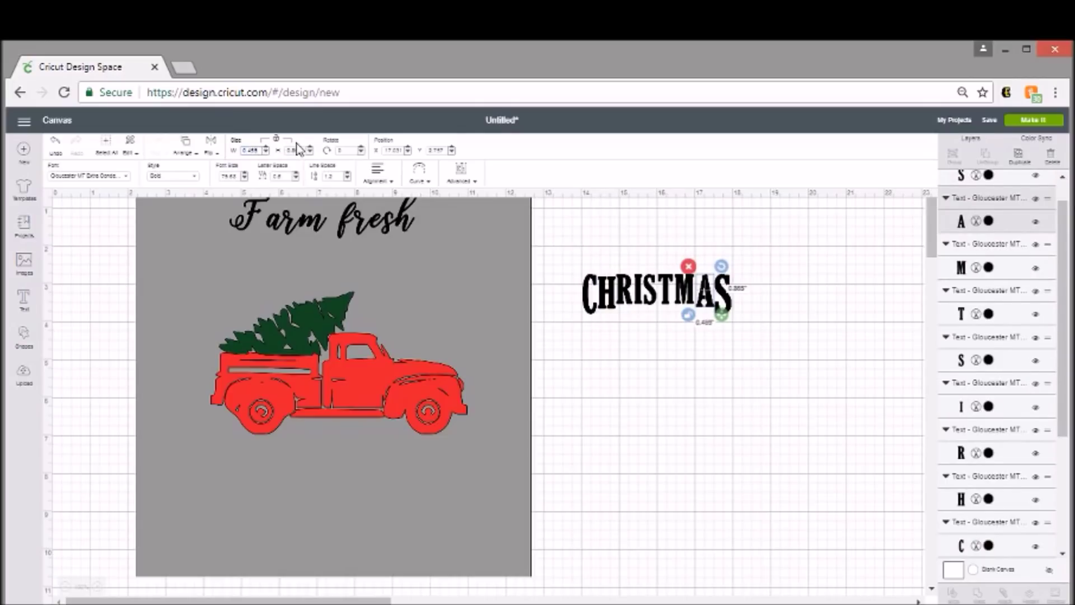
double_click(289, 150)
key("Return")
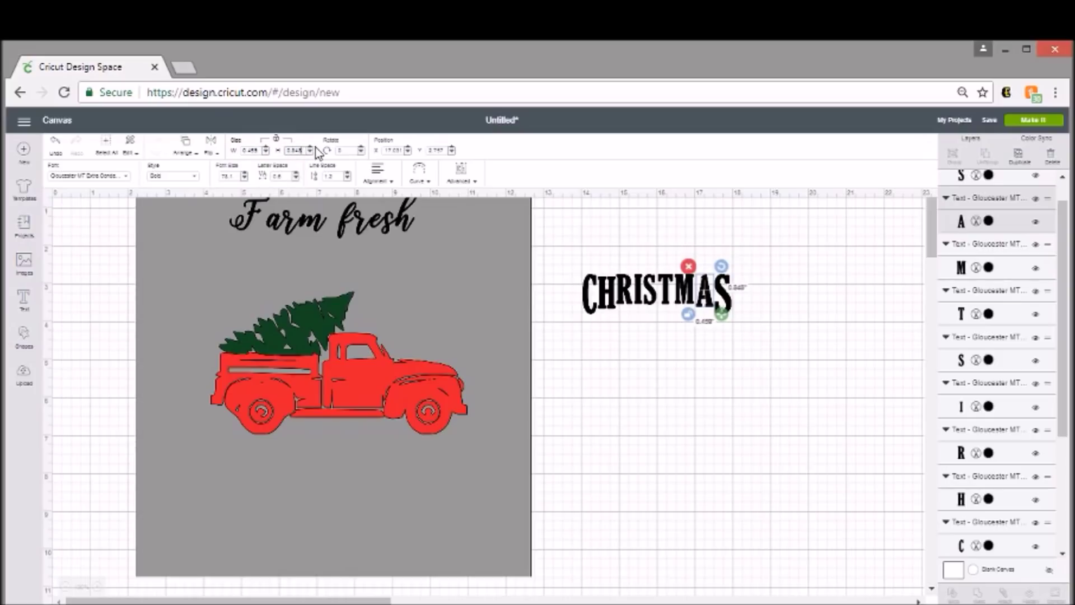
left_click(683, 332)
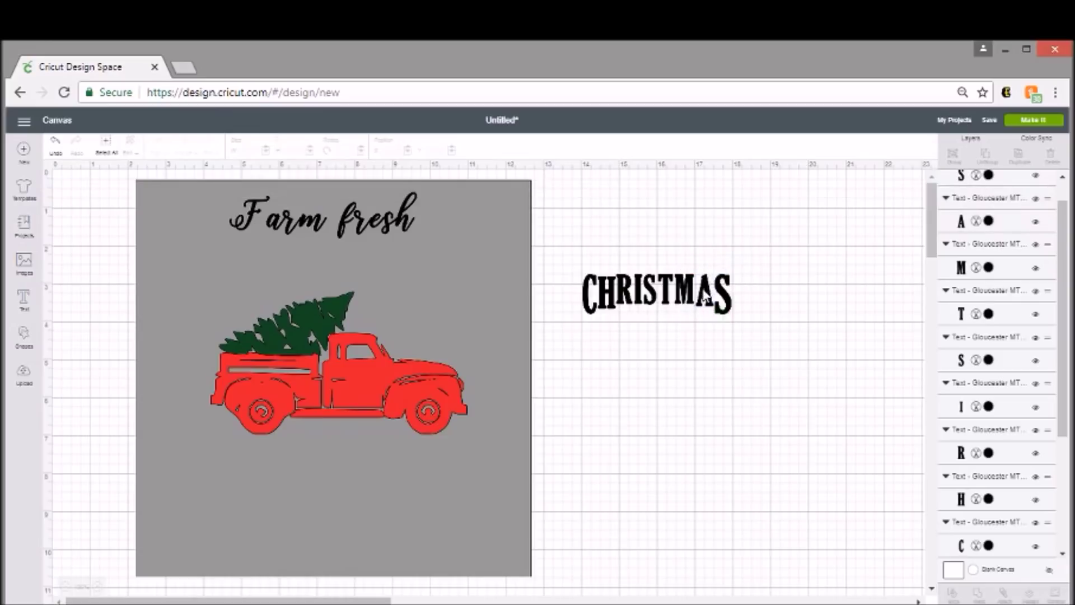
Nudge the A, R and I of "CHRISTMAS" down slightly to line up with the enlarged letters.
left_click(707, 298)
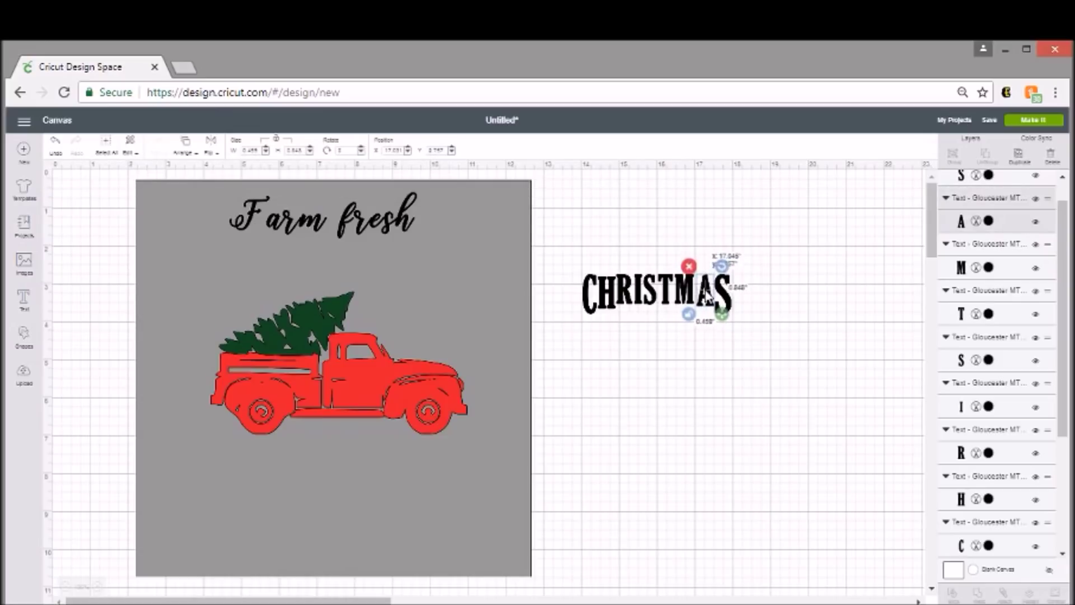
left_click_drag(708, 297, 708, 299)
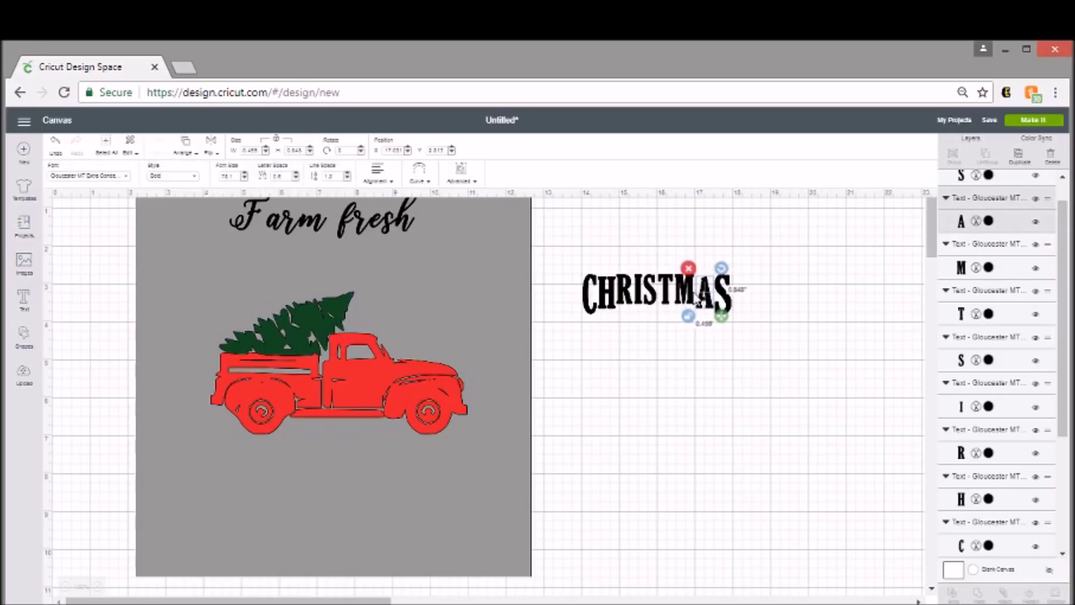
left_click(612, 295)
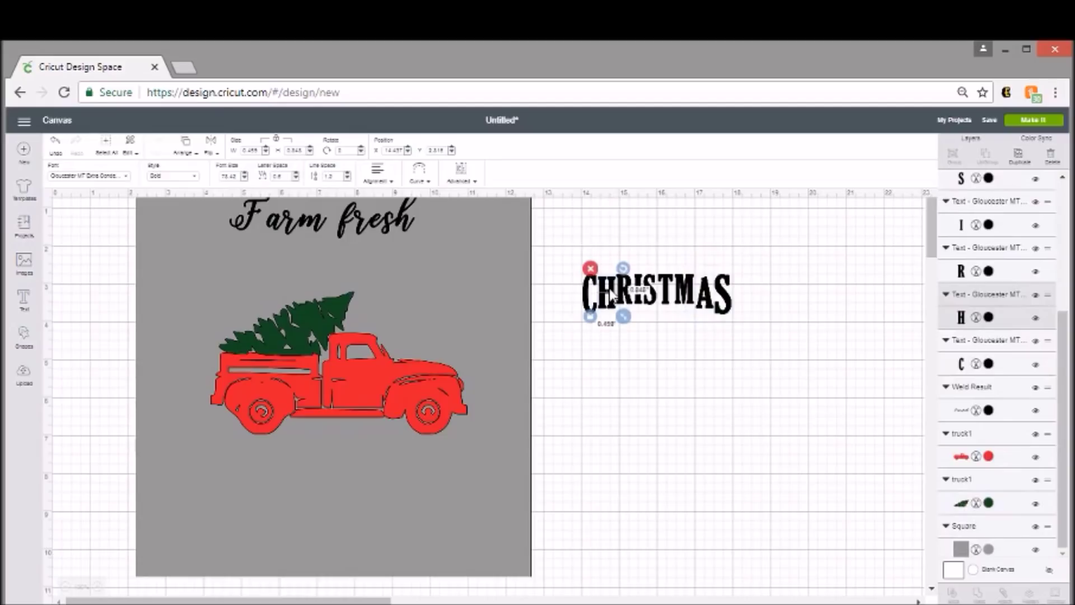
left_click(707, 297)
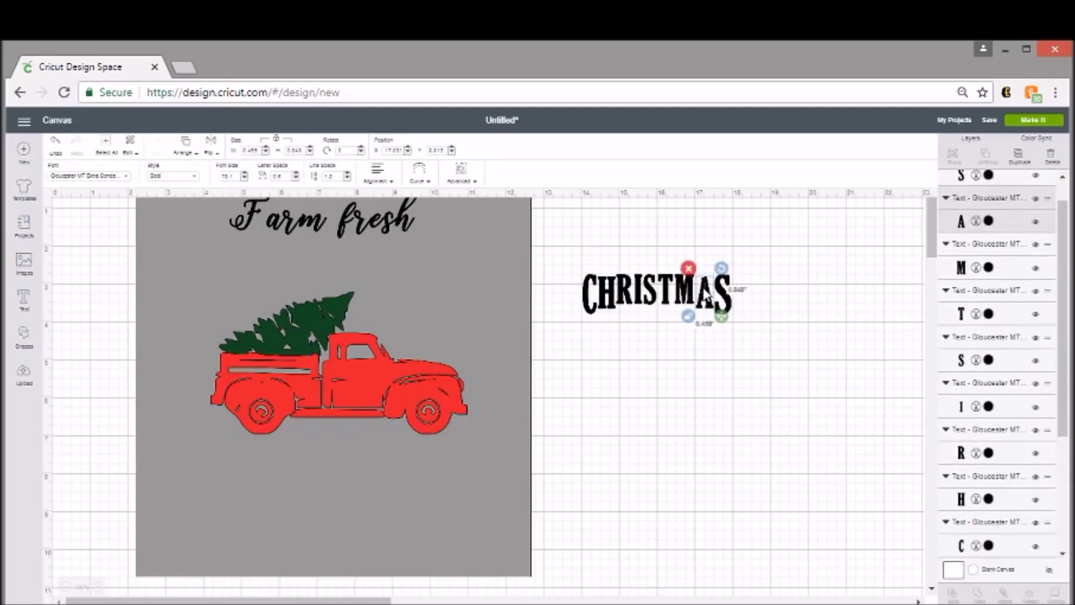
left_click(627, 301)
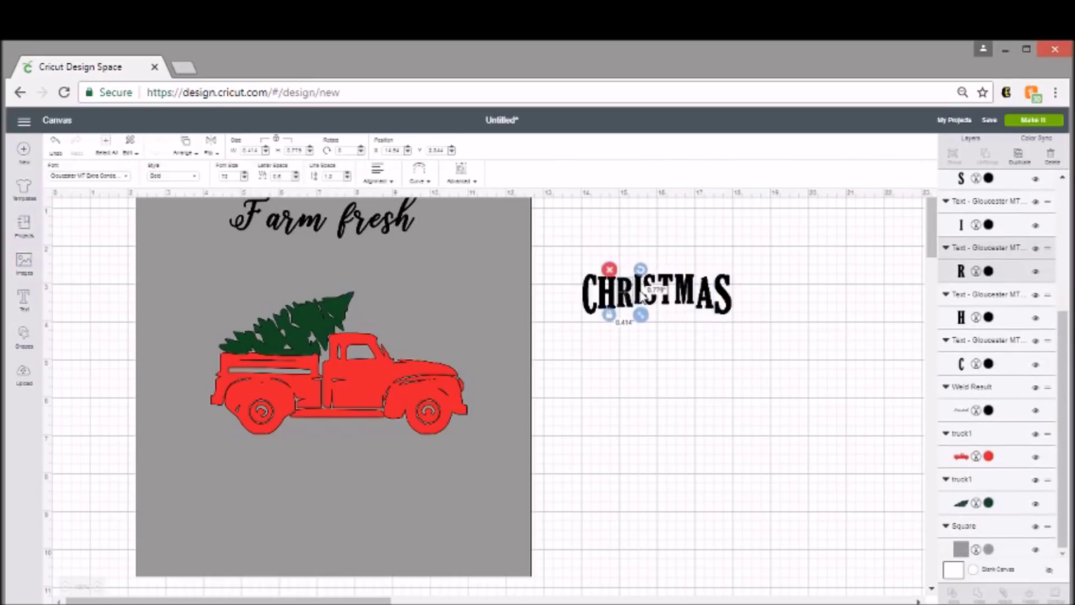
left_click(646, 303)
left_click_drag(643, 300, 643, 298)
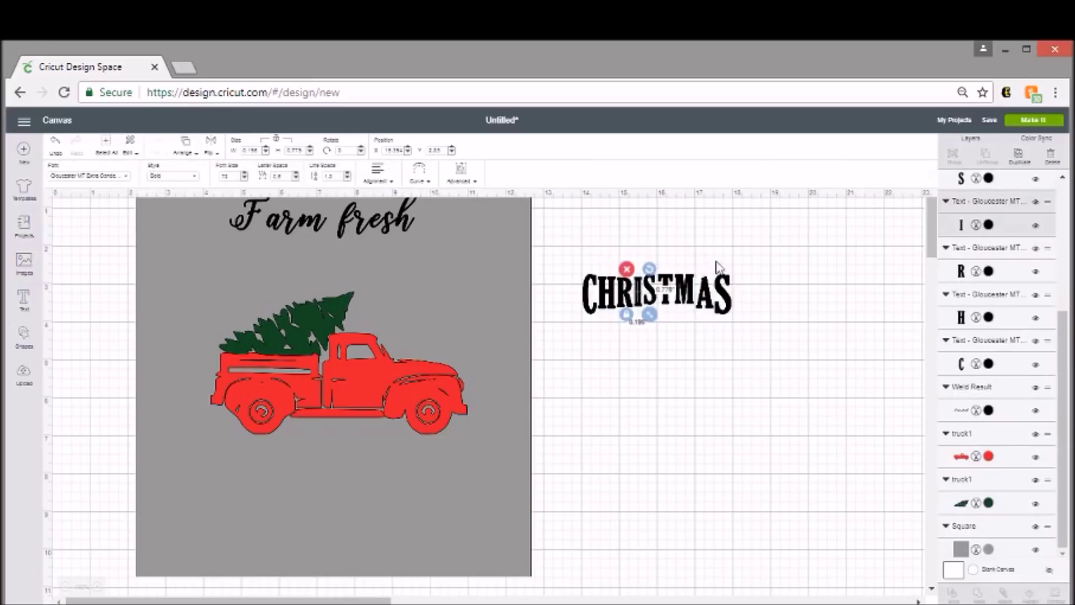
Move the final S, A and M away from the other letters and realign them as an evenly spaced "MAS".
mouse_move(724, 294)
left_mouse_down()
mouse_move(728, 308)
mouse_move(745, 307)
mouse_move(707, 299)
mouse_move(730, 313)
left_mouse_up()
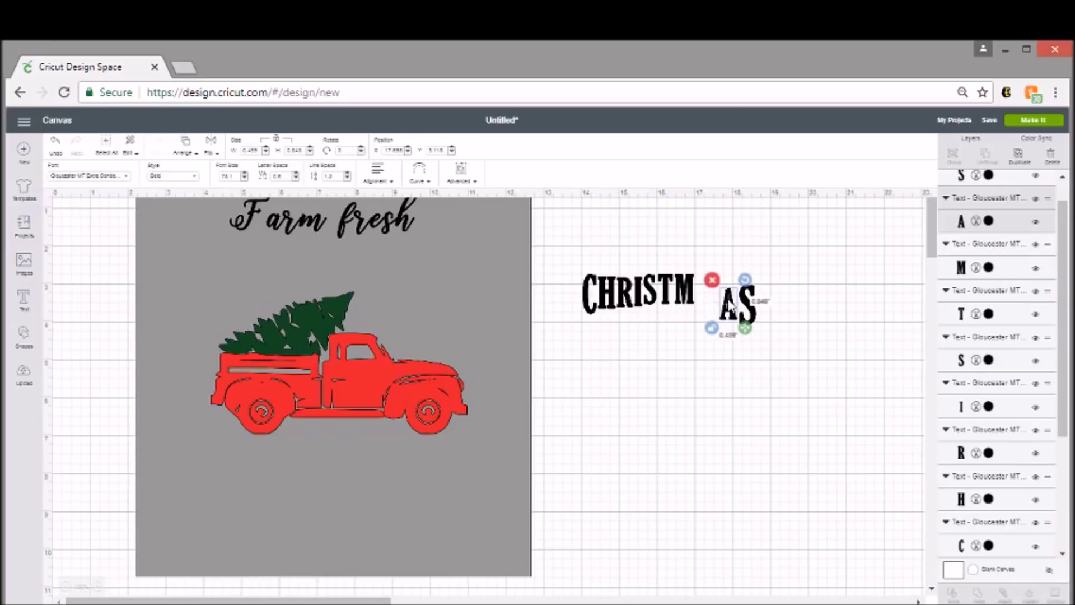
left_click_drag(686, 294, 712, 307)
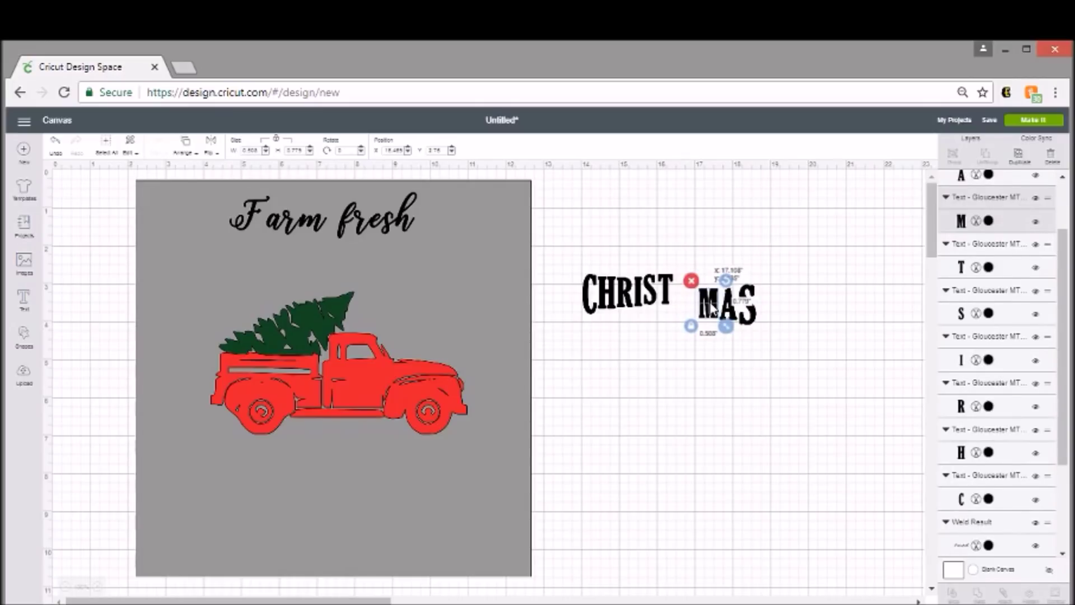
left_click_drag(712, 307, 713, 308)
left_click(667, 331)
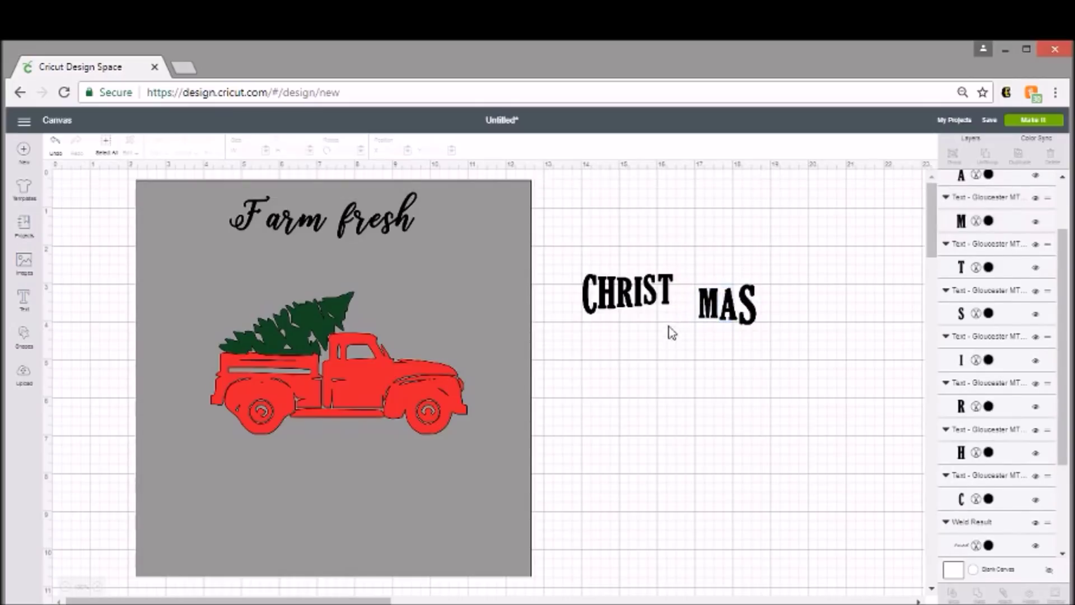
left_click(713, 303)
left_click_drag(713, 303, 710, 304)
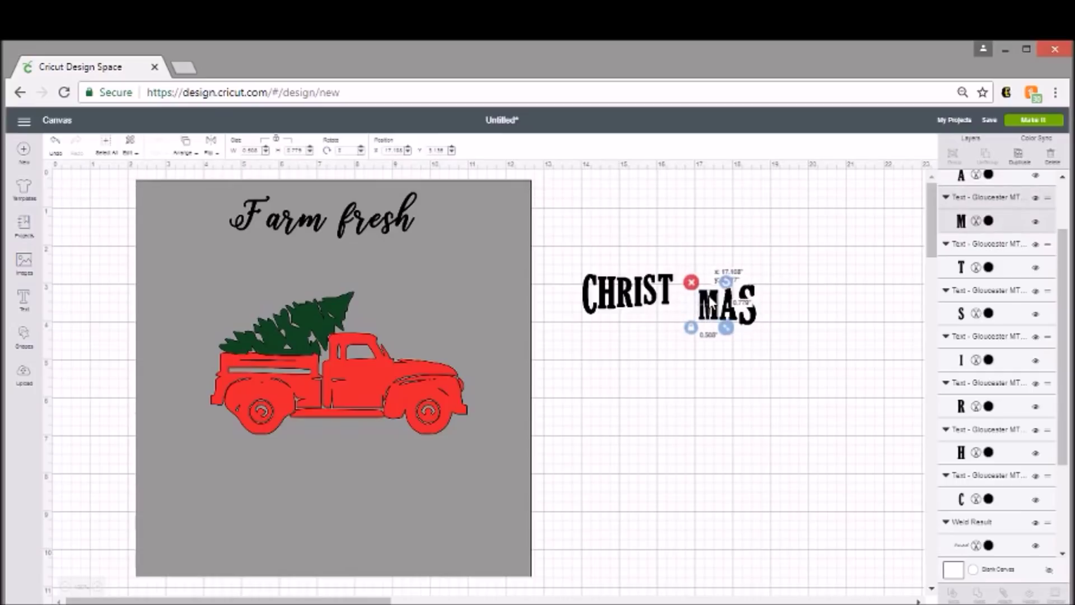
Move the T, S, I, R, H and C one by one up against "MAS" to rebuild an evenly spaced "CHRISTMAS".
left_click_drag(663, 294, 693, 303)
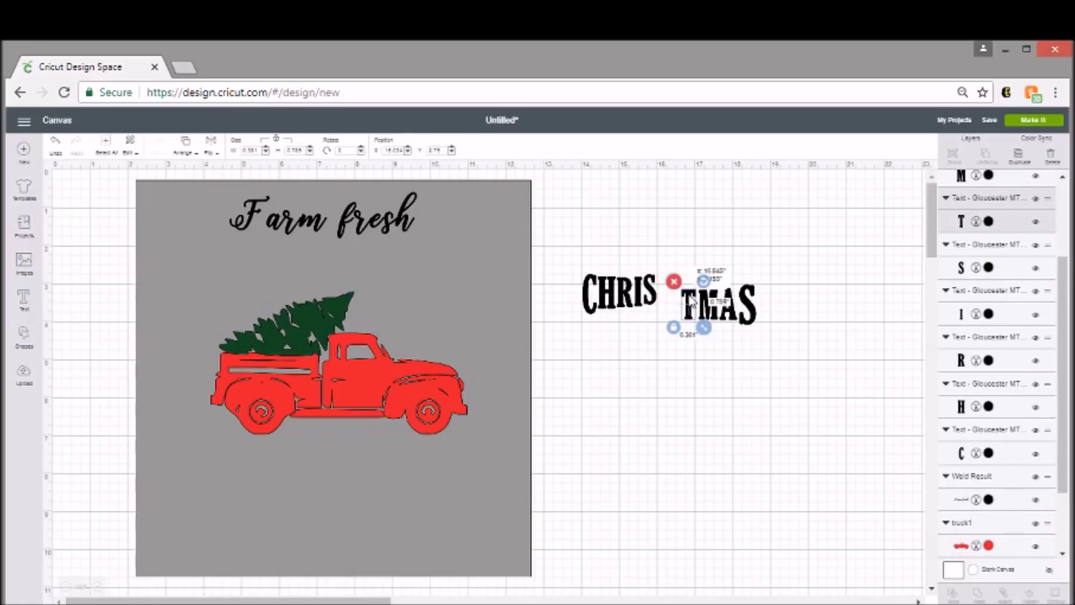
left_click_drag(650, 292, 675, 302)
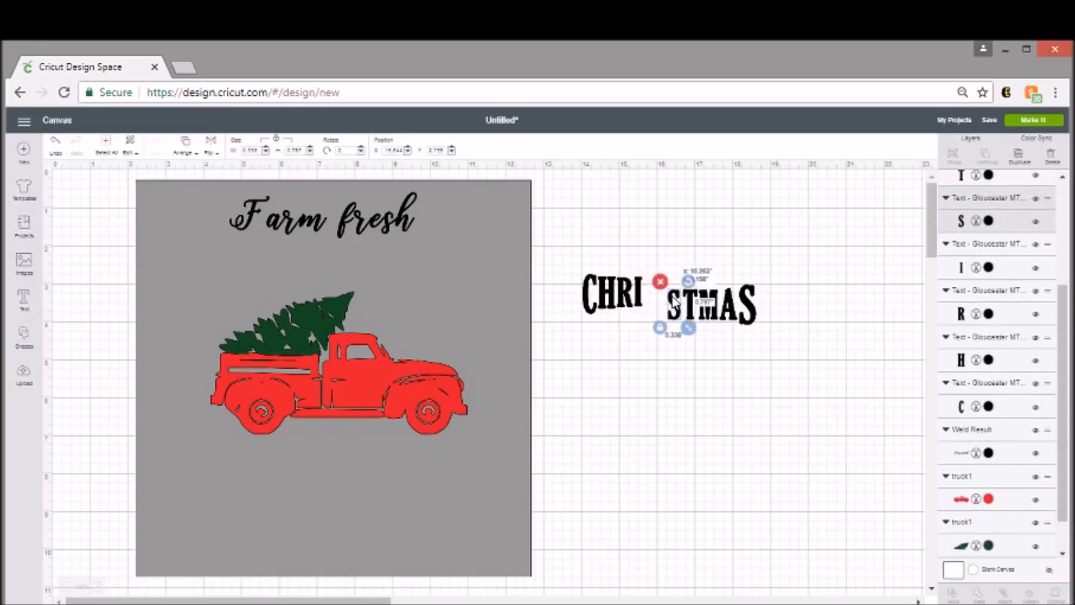
mouse_move(675, 302)
left_mouse_down()
mouse_move(642, 302)
mouse_move(667, 309)
left_mouse_up()
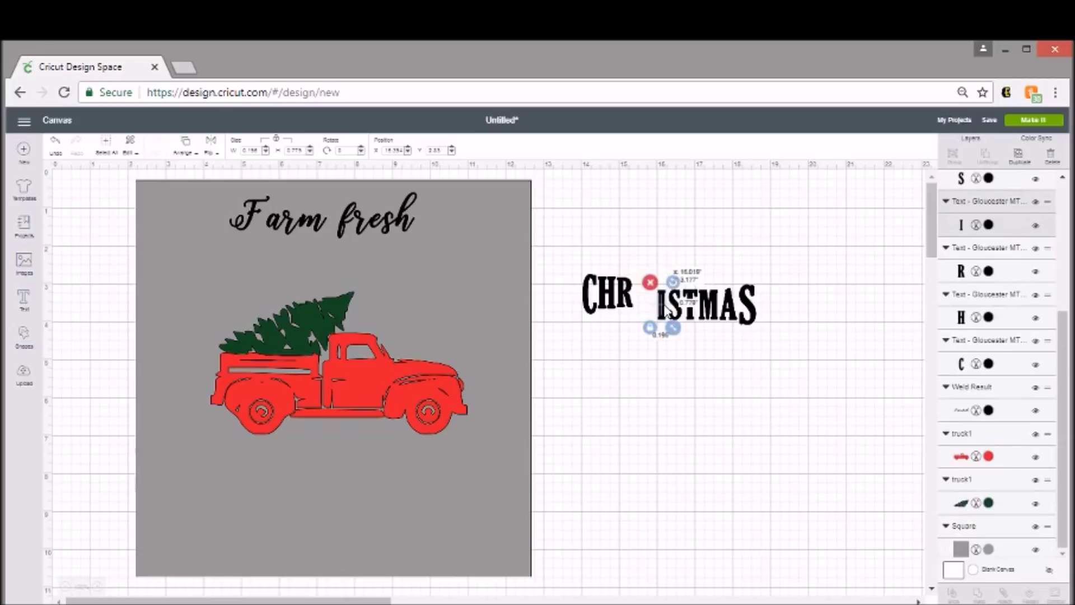
left_click(647, 359)
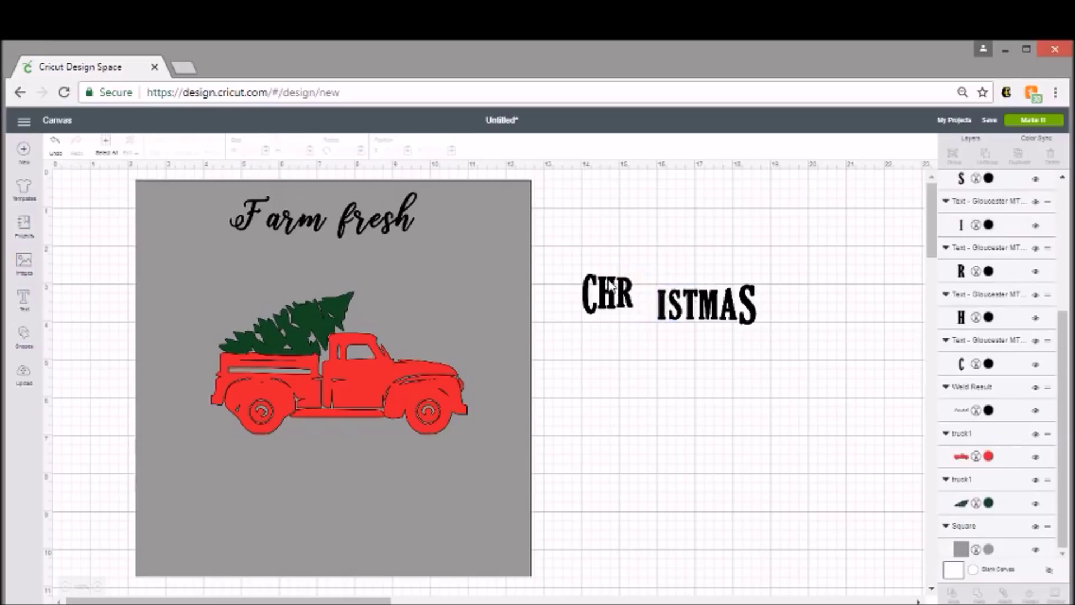
mouse_move(627, 295)
left_mouse_down()
mouse_move(651, 307)
mouse_move(594, 310)
mouse_move(611, 306)
left_mouse_up()
left_click(605, 320)
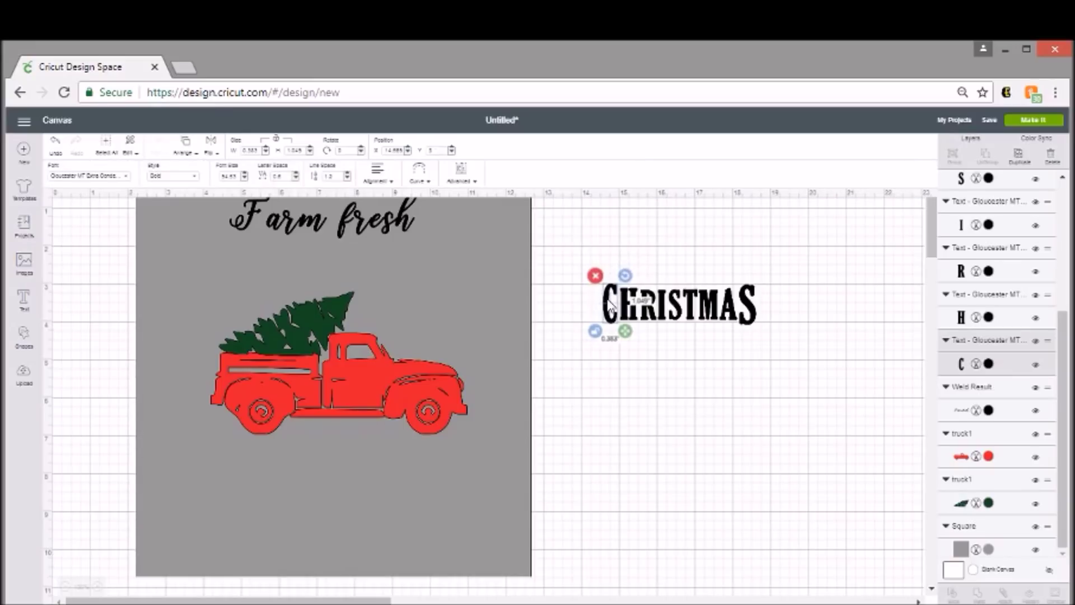
Fine-tune the position of the final S and the C so both are vertically centered on the smaller letters.
left_click(788, 364)
left_click(747, 308)
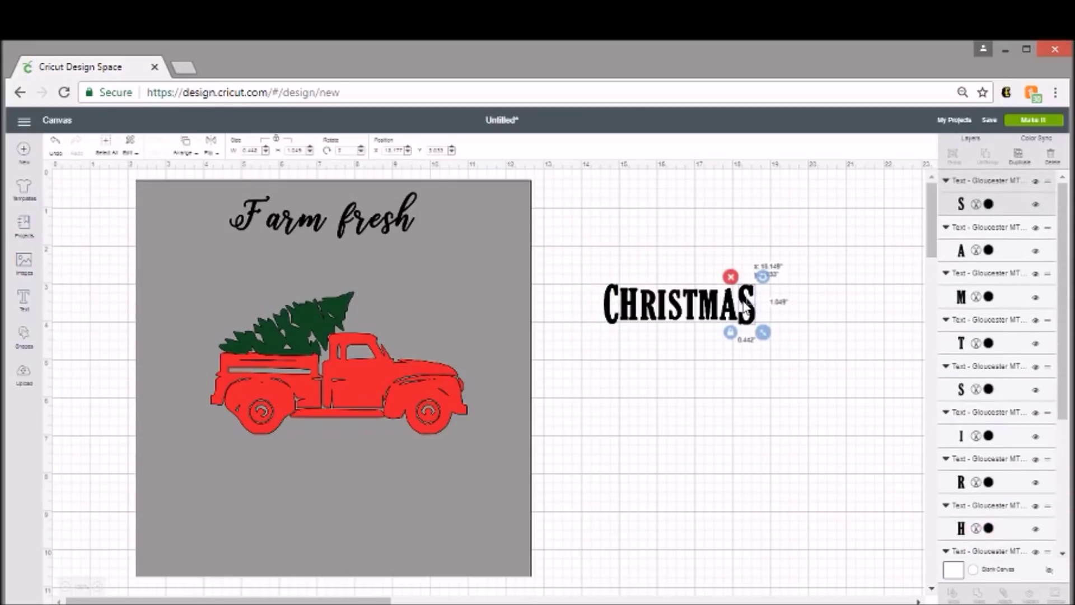
left_click(784, 311)
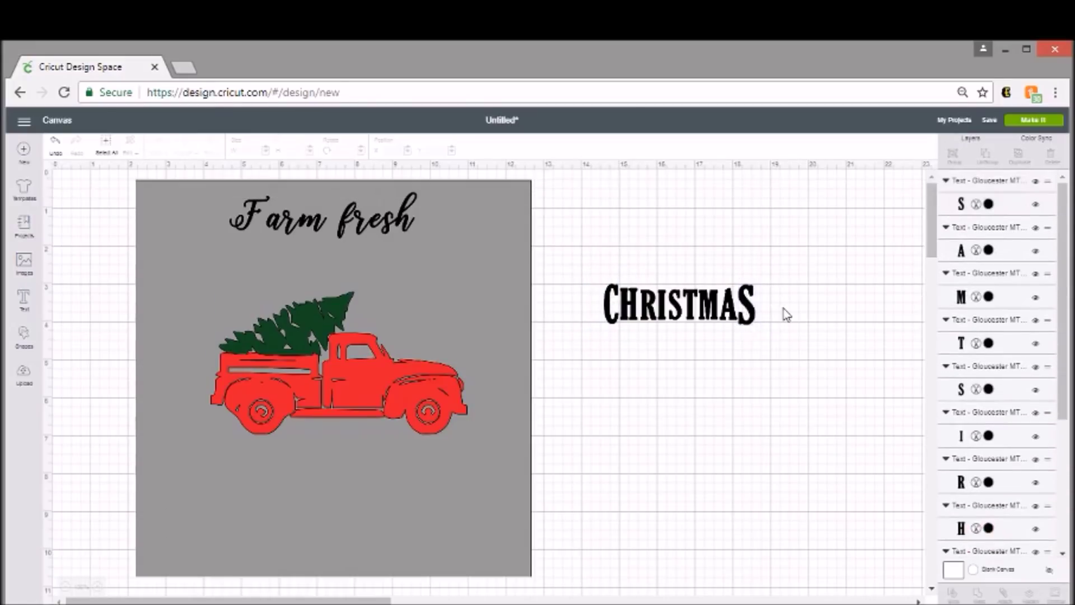
left_click(612, 304)
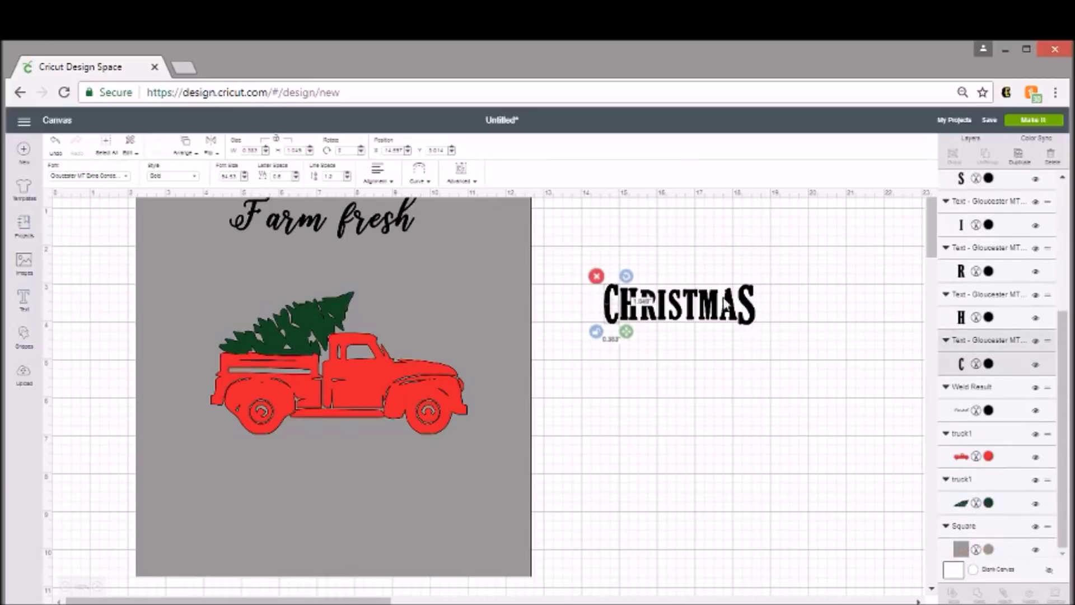
Unlock the final S's proportions and set its width to 0.363 inches, matching the opening C.
left_click(756, 311)
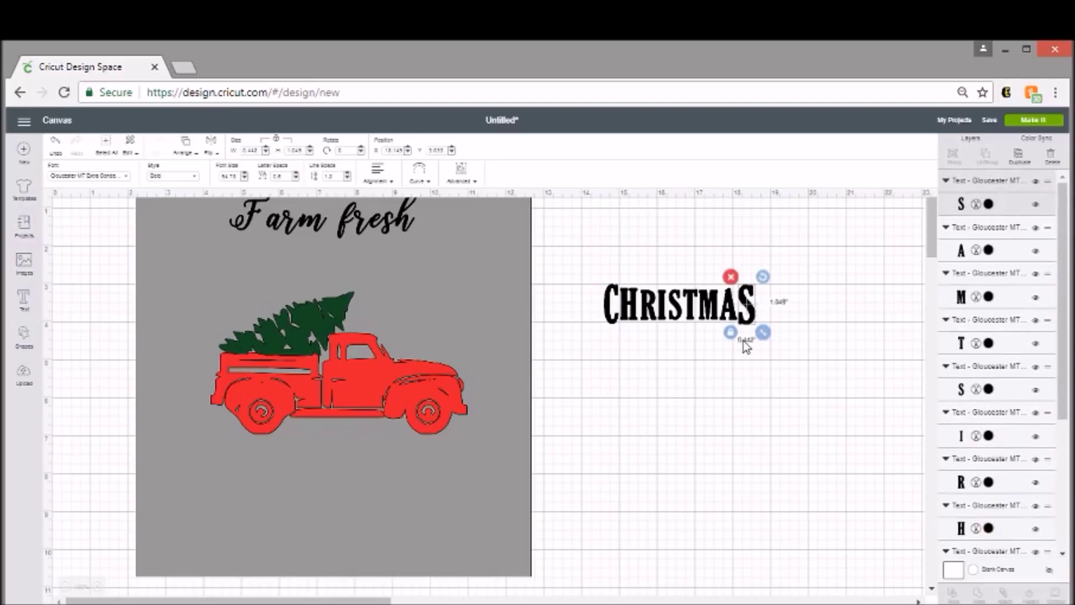
left_click(730, 332)
left_click_drag(244, 150, 257, 150)
type("0.363")
key("Return")
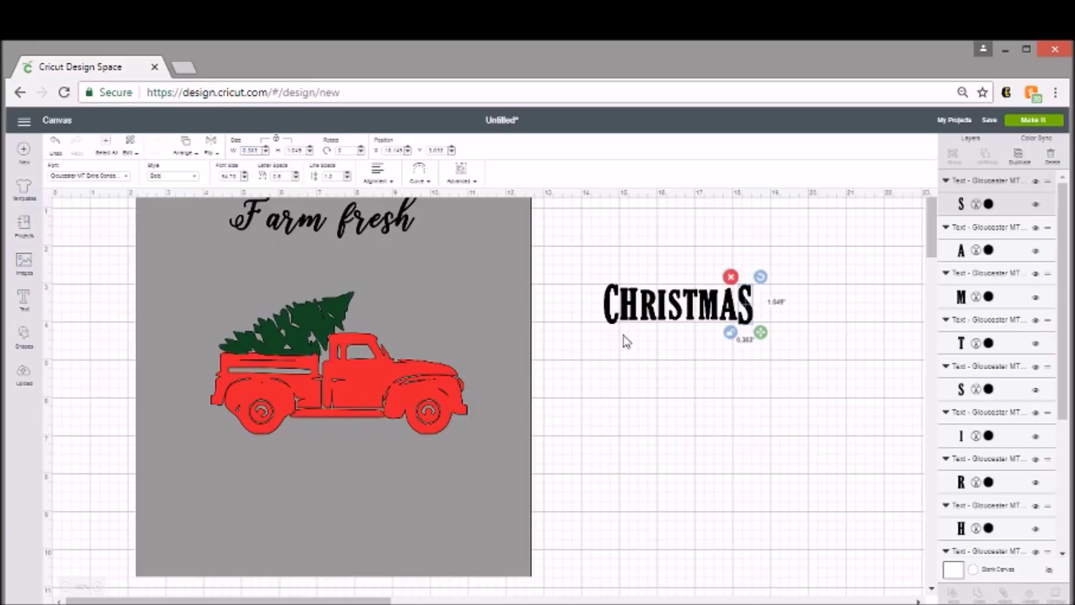
left_click(673, 360)
Select and group all the letters of "CHRISTMAS", and enlarge the group to about 6.1 inches wide.
left_click(745, 300)
left_click(776, 307)
left_click_drag(777, 303, 601, 320)
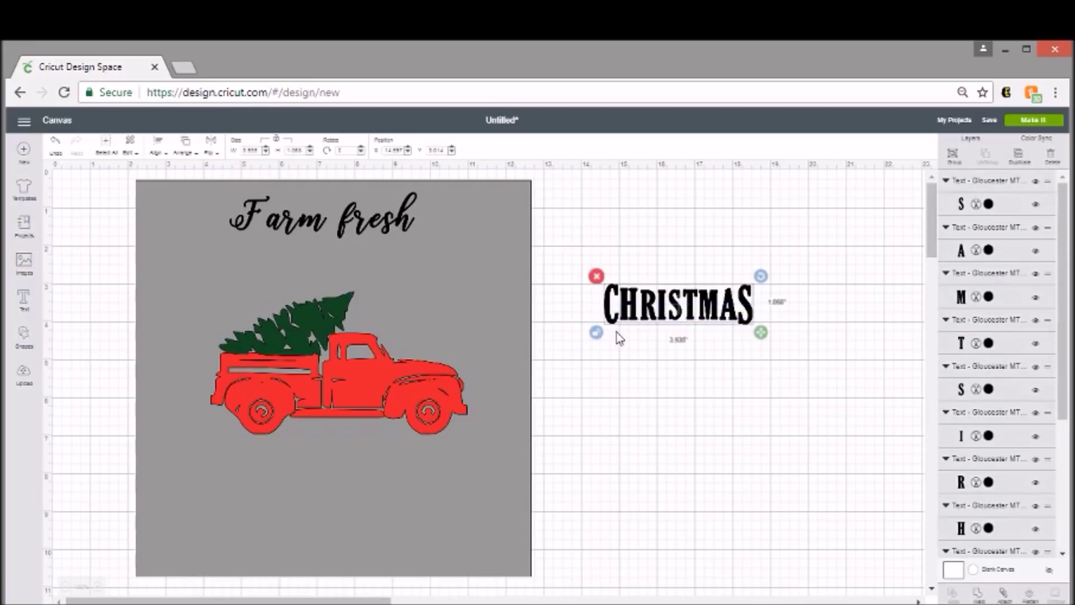
left_click(954, 155)
left_click_drag(760, 332, 846, 416)
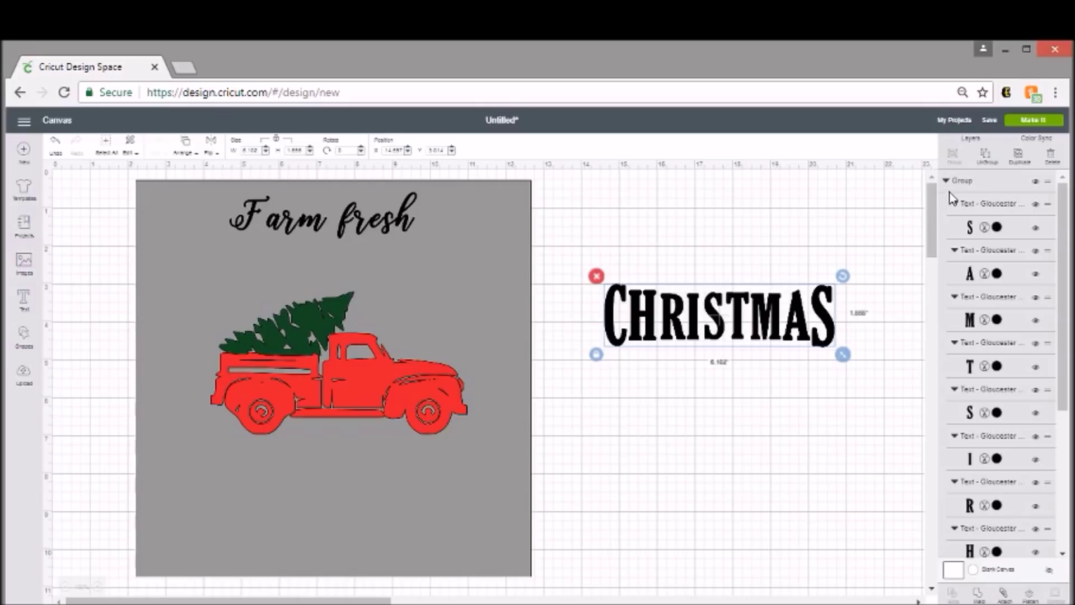
Ungroup the enlarged "CHRISTMAS" and fine-tune the positions of the M and the I.
left_click(981, 161)
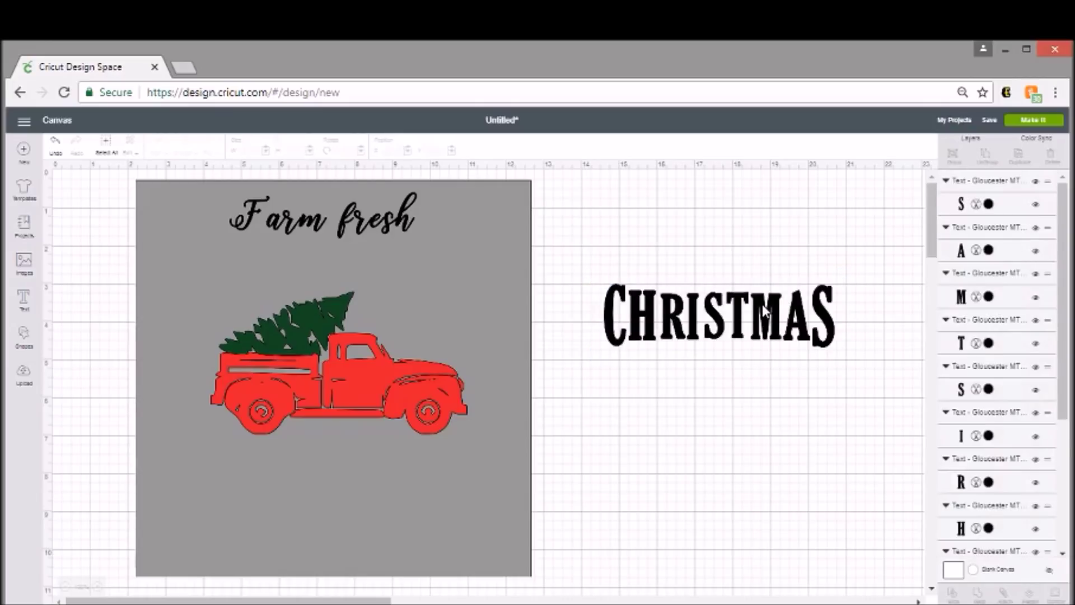
left_click(762, 305)
left_click_drag(761, 304, 763, 303)
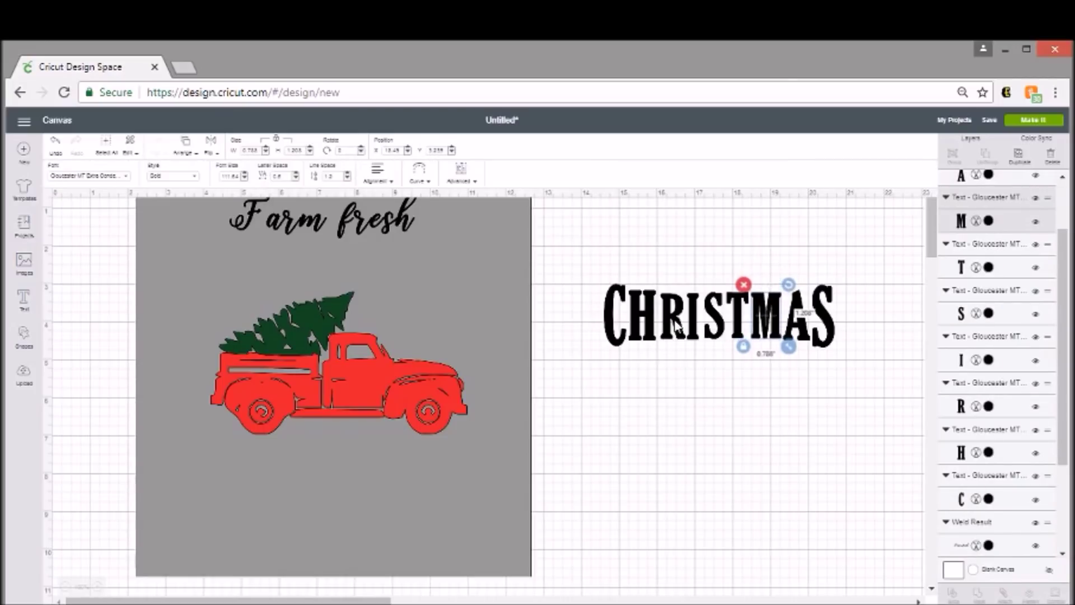
left_click(695, 316)
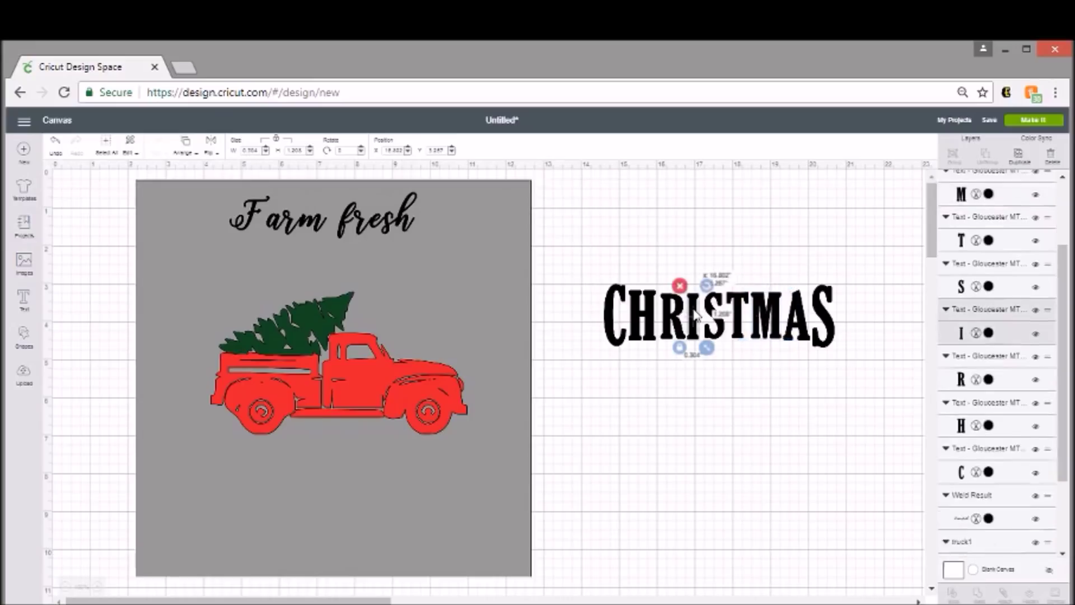
left_click(685, 399)
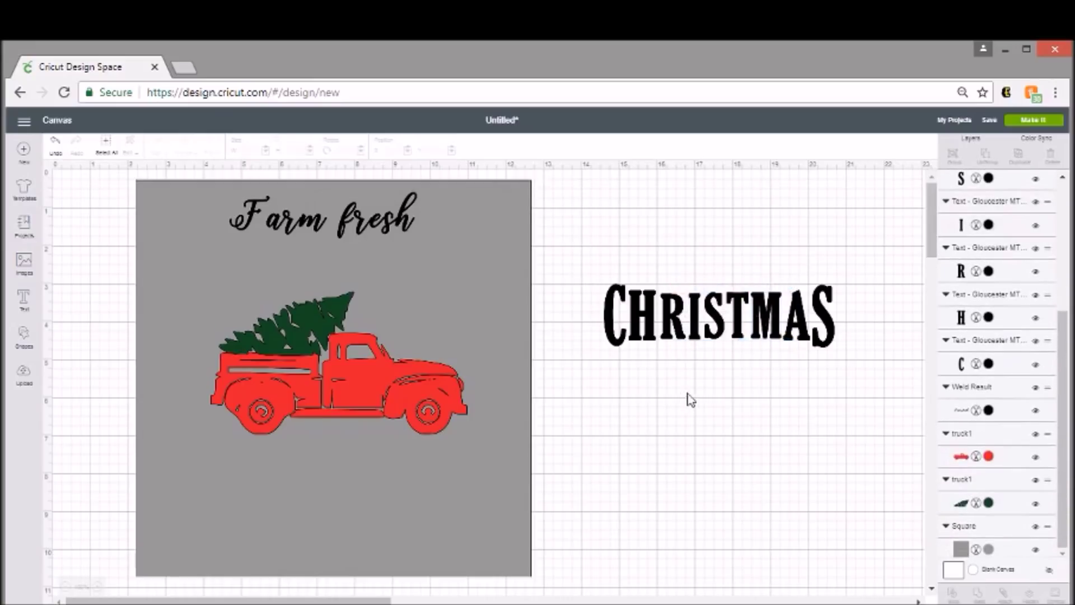
Regroup the "CHRISTMAS" letters and place the word on the gray square between "Farm fresh" and the truck.
left_click_drag(876, 317, 591, 320)
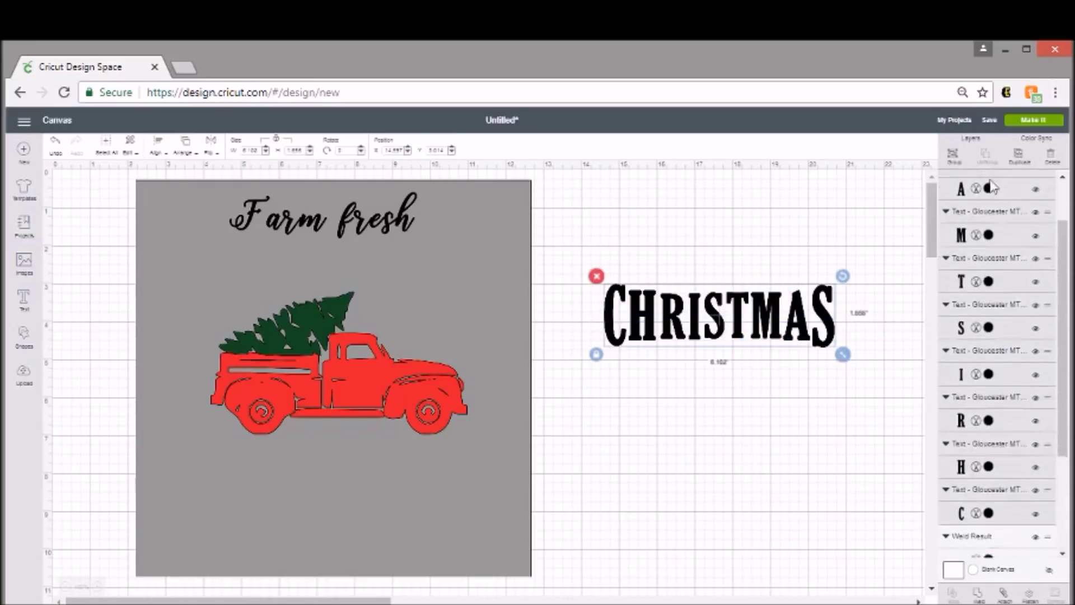
left_click(954, 154)
left_click_drag(739, 325, 316, 270)
left_click_drag(337, 265, 344, 272)
left_click(361, 491)
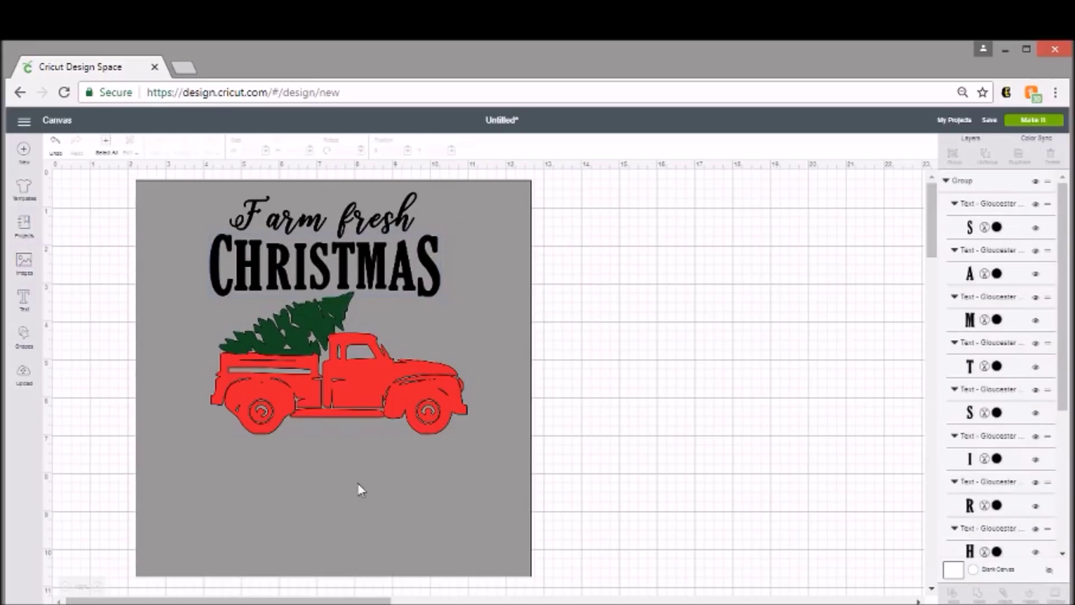
Add the text "TREES", enlarge it and center it just below the truck.
left_click(25, 299)
type("TREES")
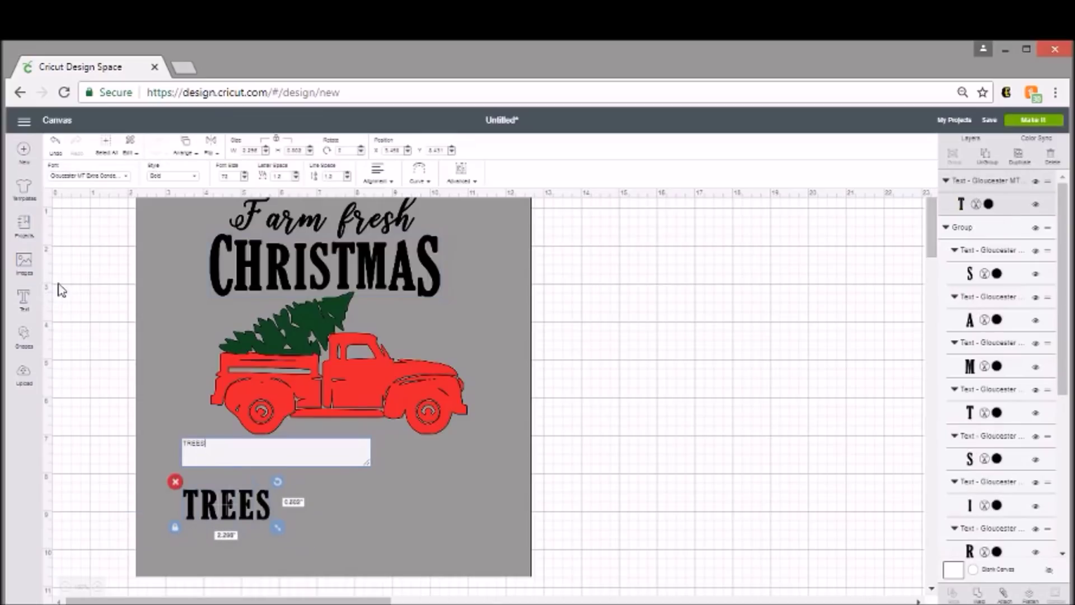
left_click_drag(243, 503, 408, 503)
left_click_drag(337, 470, 337, 473)
left_click(708, 427)
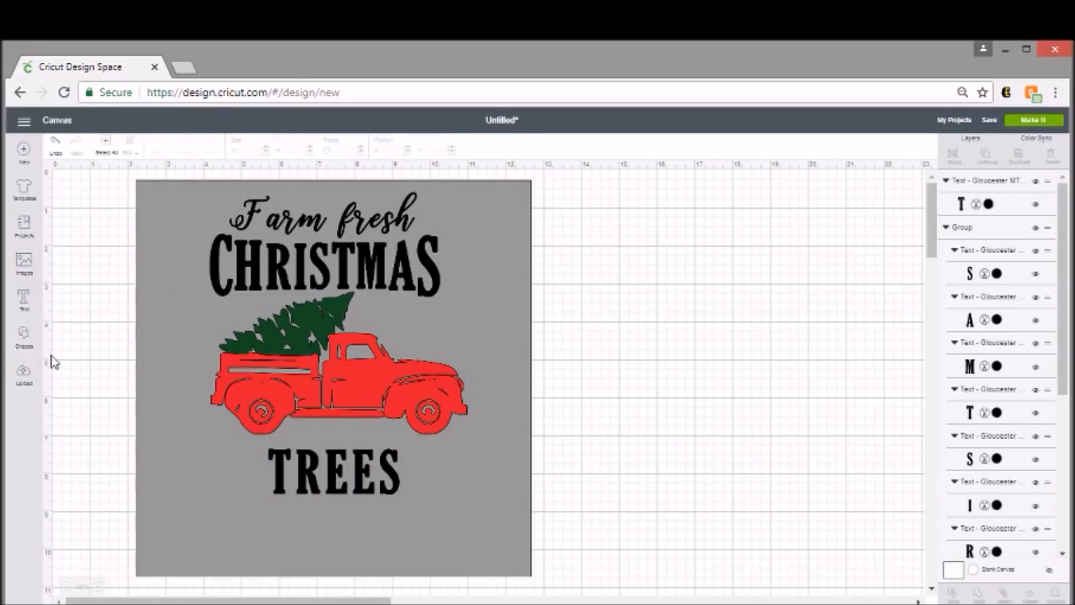
Add the text line "Pine Sprice Fir Cedar" and position it just below "TREES".
left_click(25, 300)
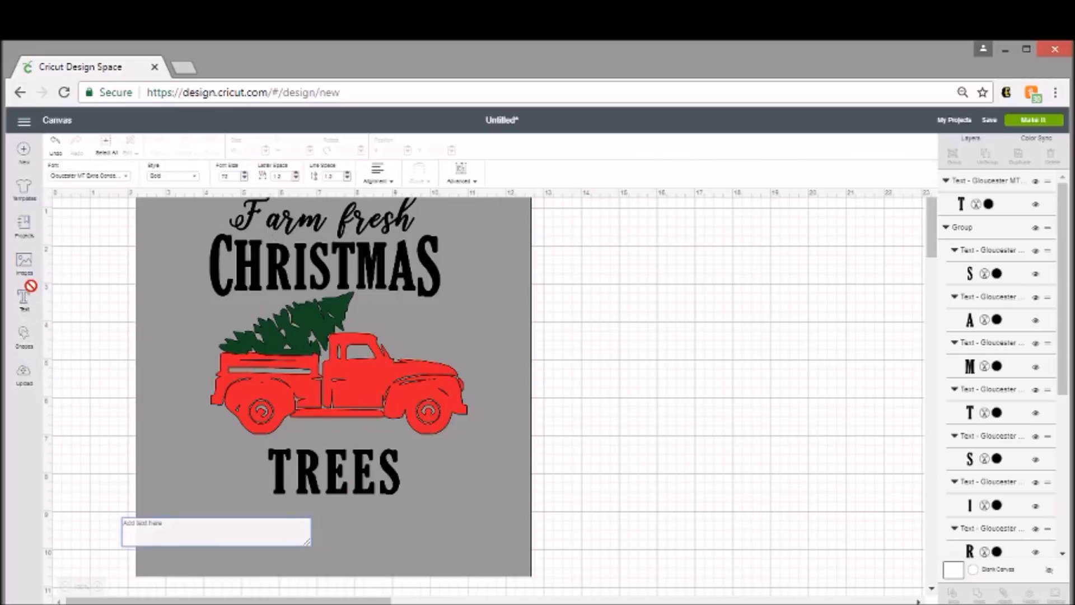
type("Pine")
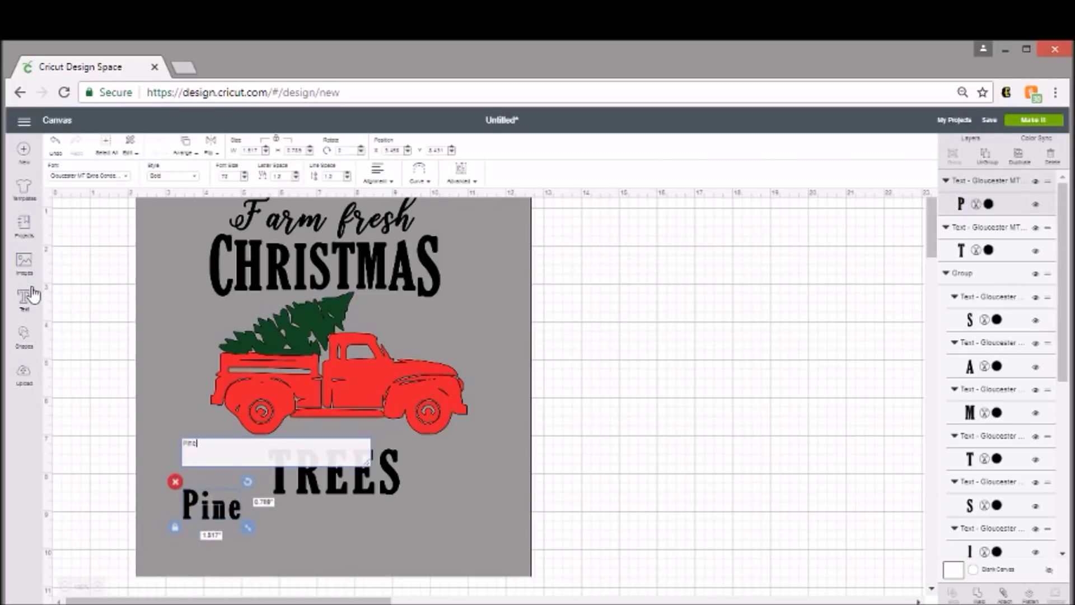
type(" Sprice")
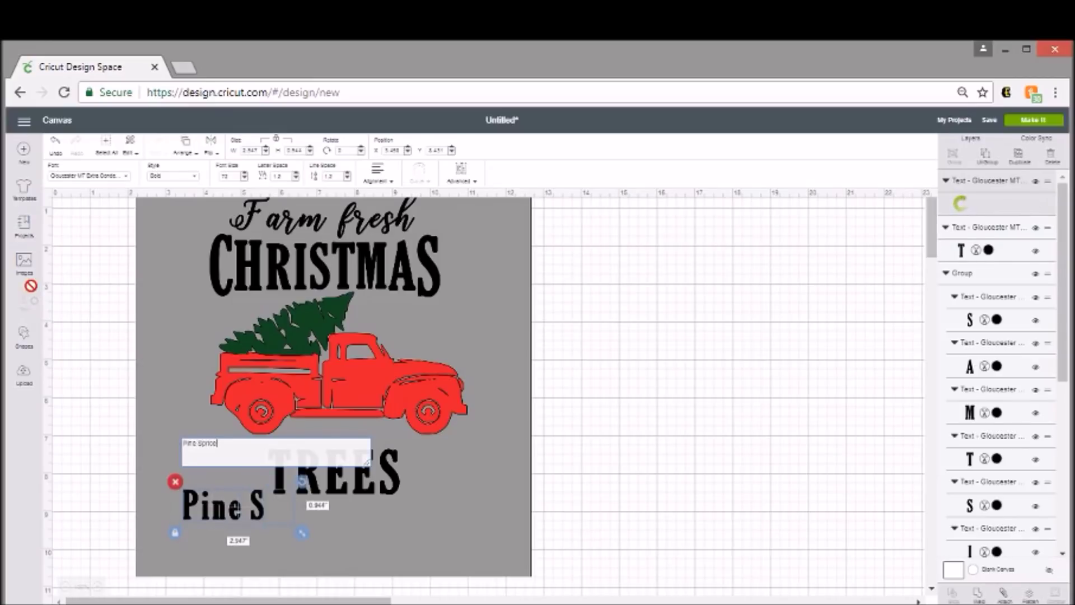
type(" Fir")
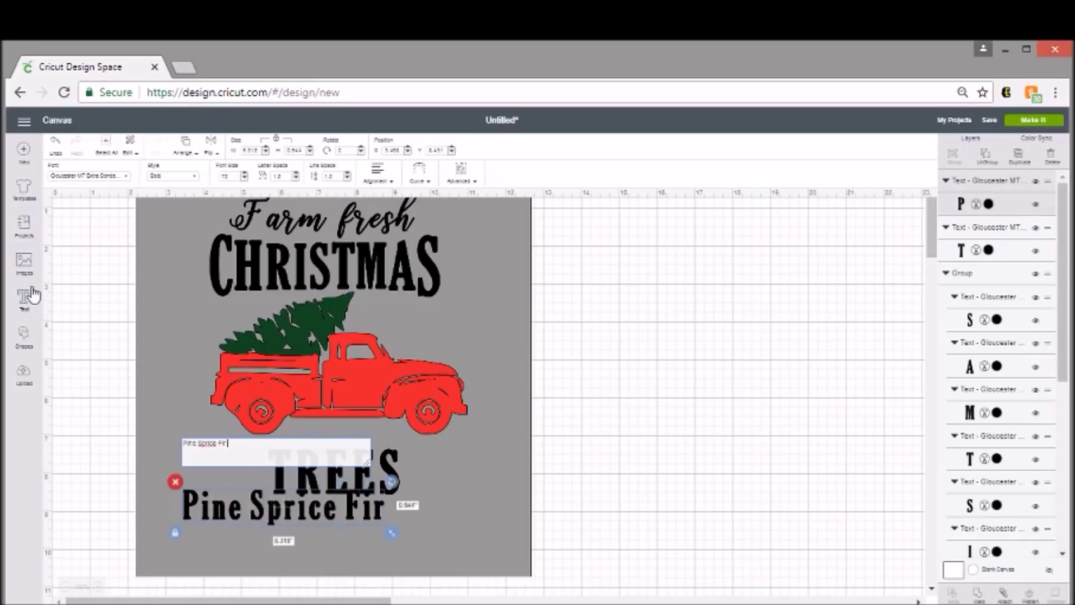
type(" Cedar")
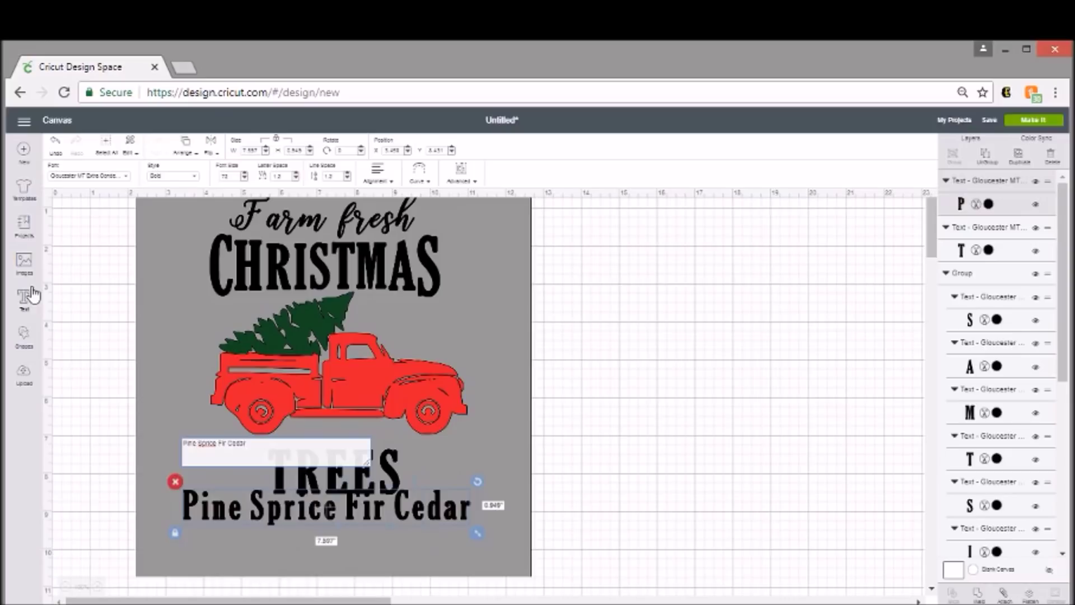
left_click(298, 513)
left_click(315, 516)
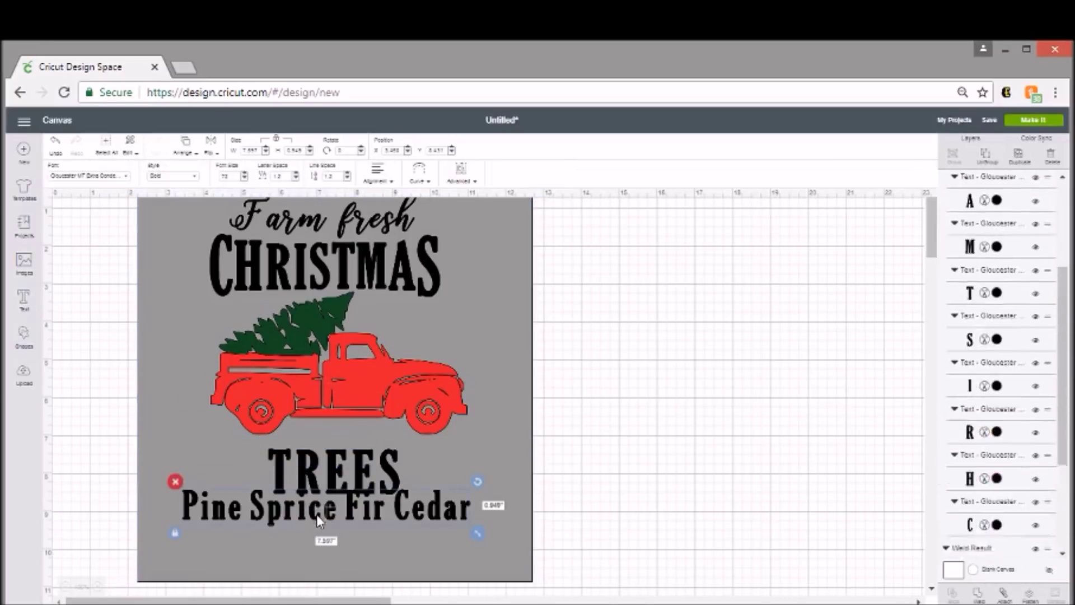
left_click_drag(316, 516, 311, 524)
left_click(312, 523)
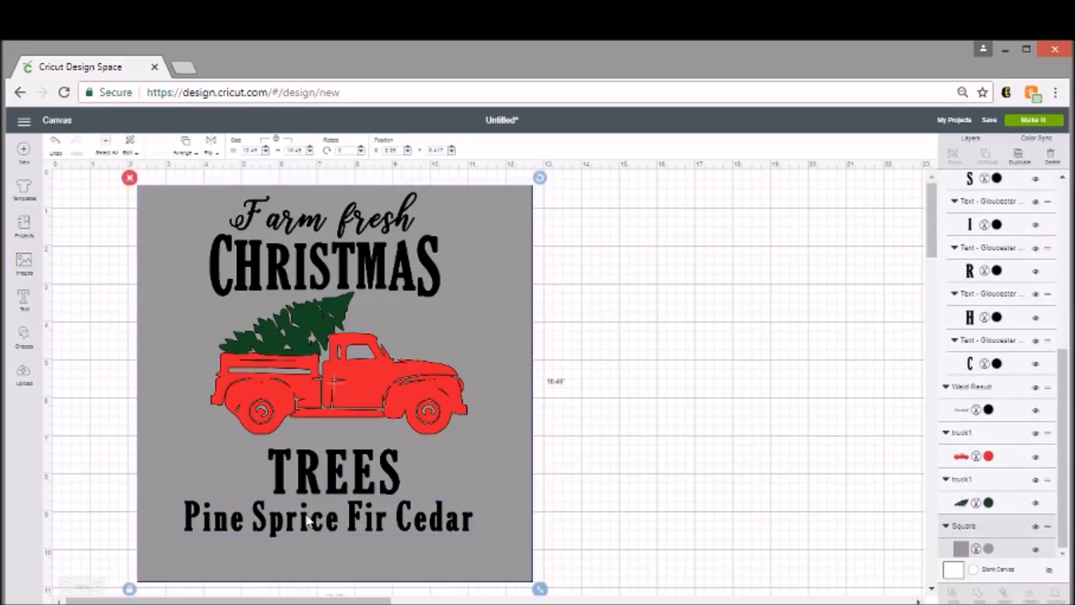
Correct "Sprice" to "Spruce" in the line of tree names.
double_click(359, 518)
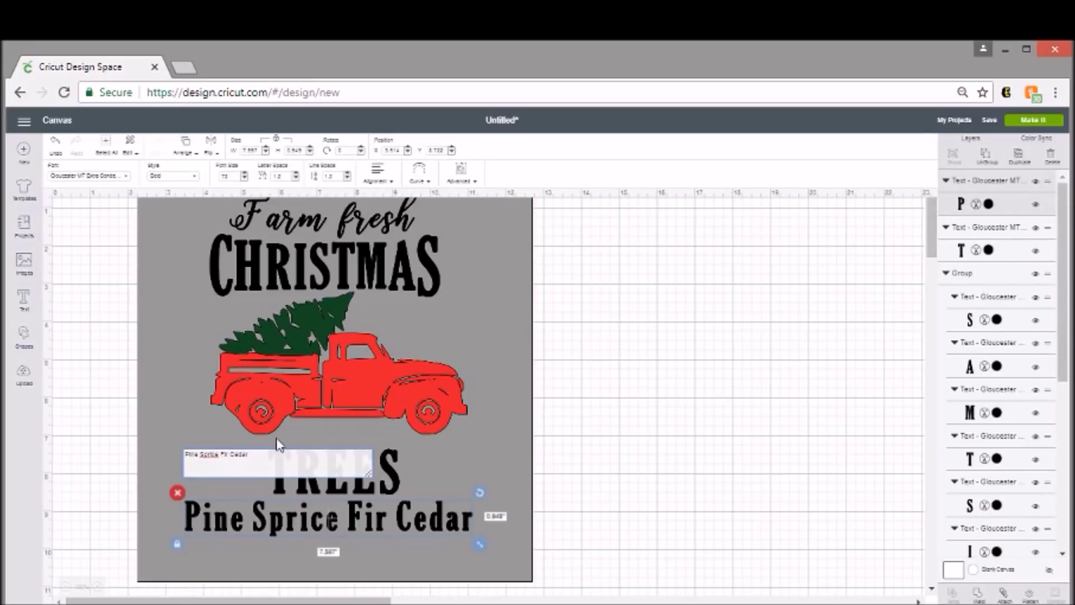
key("BackSpace")
type("u")
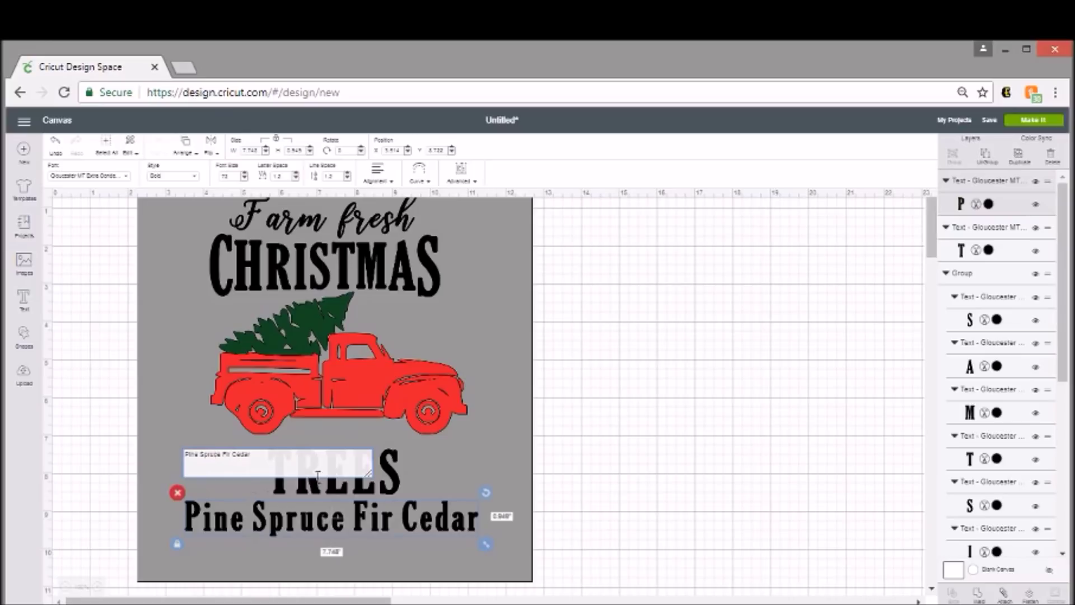
Try the Israquella font on the "Pine Spruce Fir Cedar" line.
left_click(65, 176)
scroll(462, 179, "down", 7)
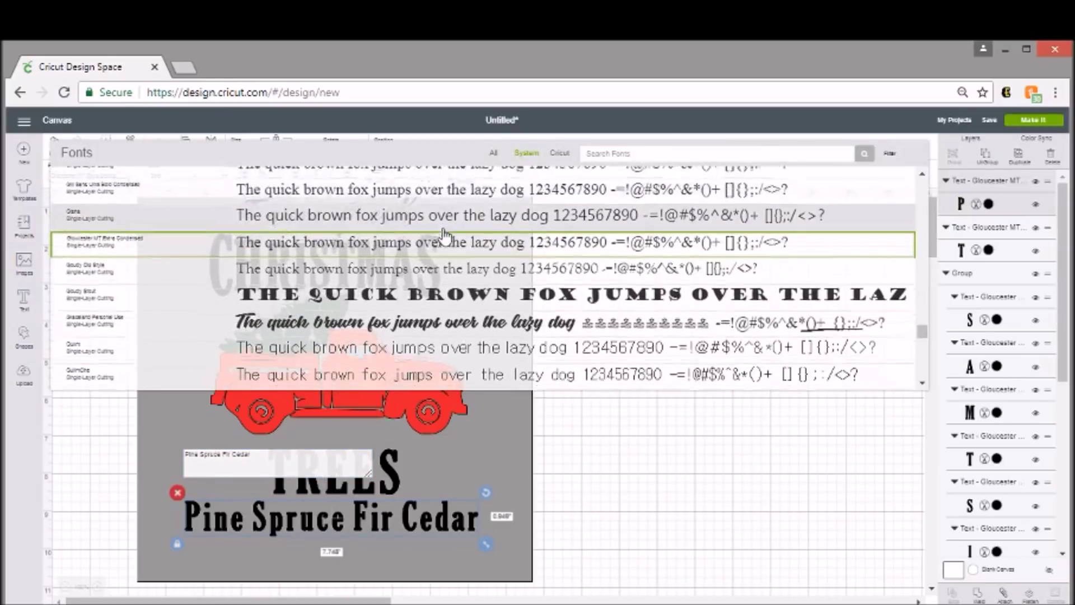
scroll(445, 236, "down", 7)
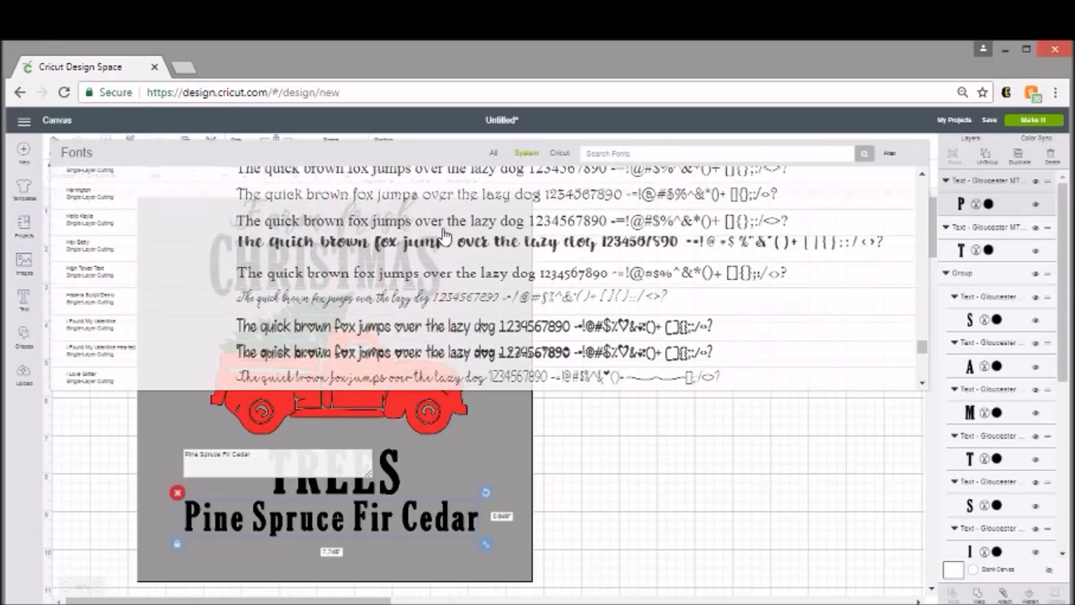
scroll(384, 294, "down", 1)
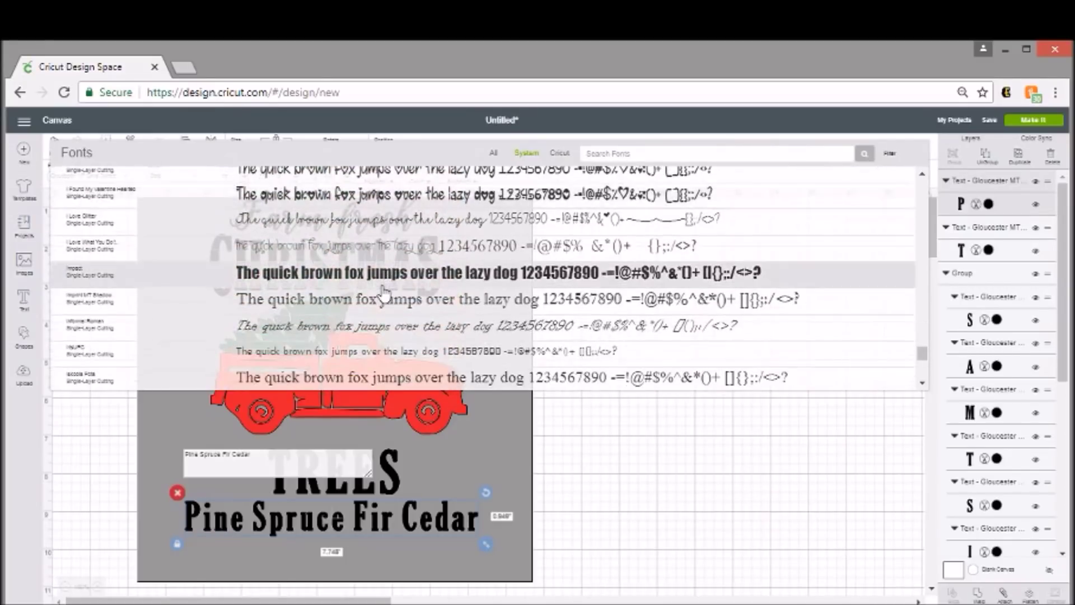
scroll(384, 291, "down", 6)
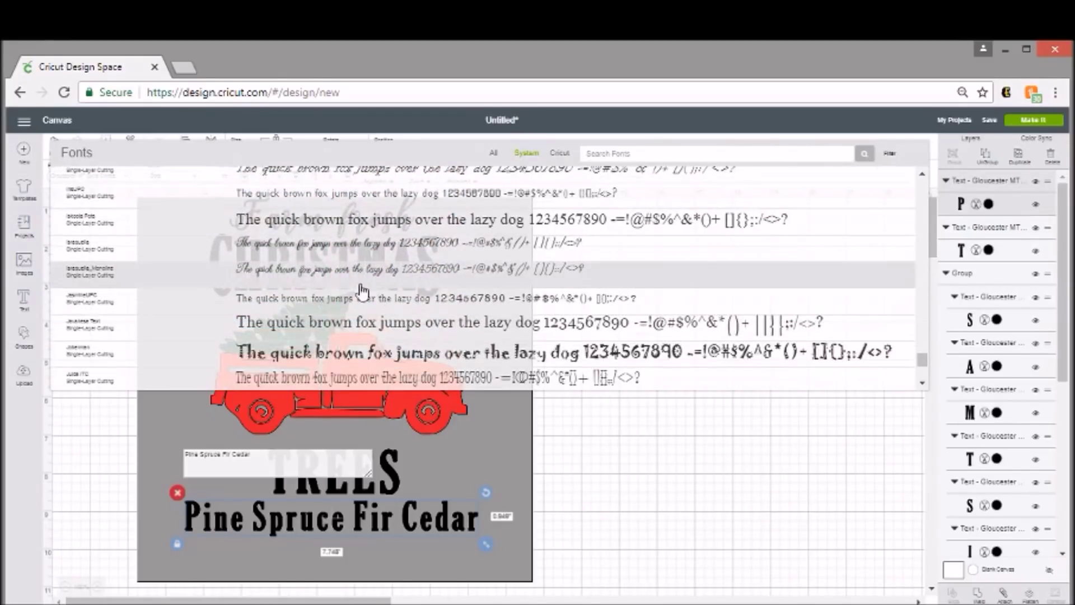
left_click(292, 256)
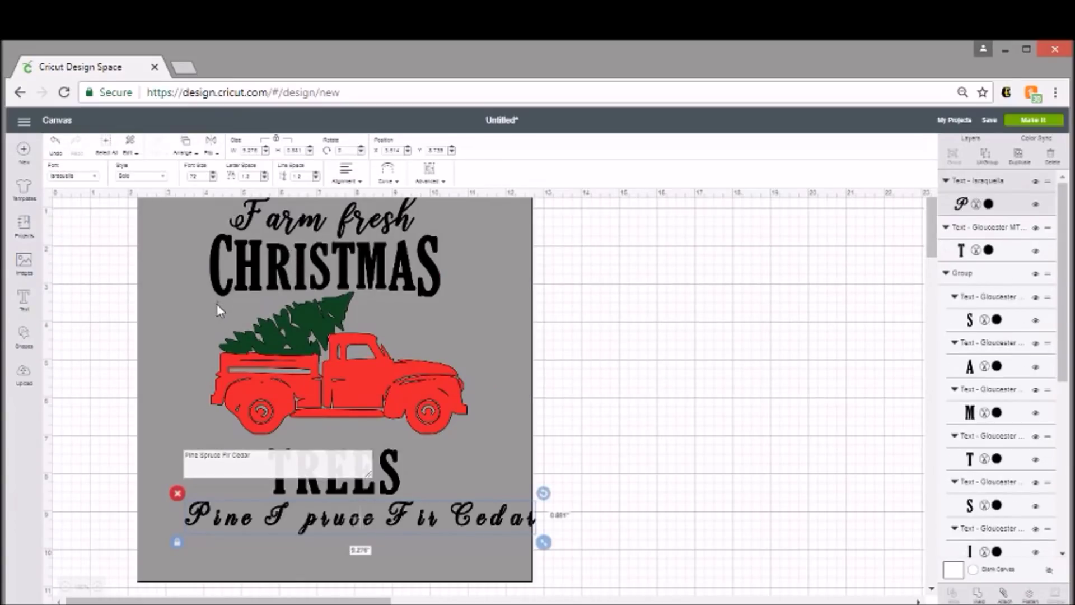
Try the Keishue font on the "Pine Spruce Fir Cedar" line.
left_click(61, 177)
scroll(270, 280, "down", 1)
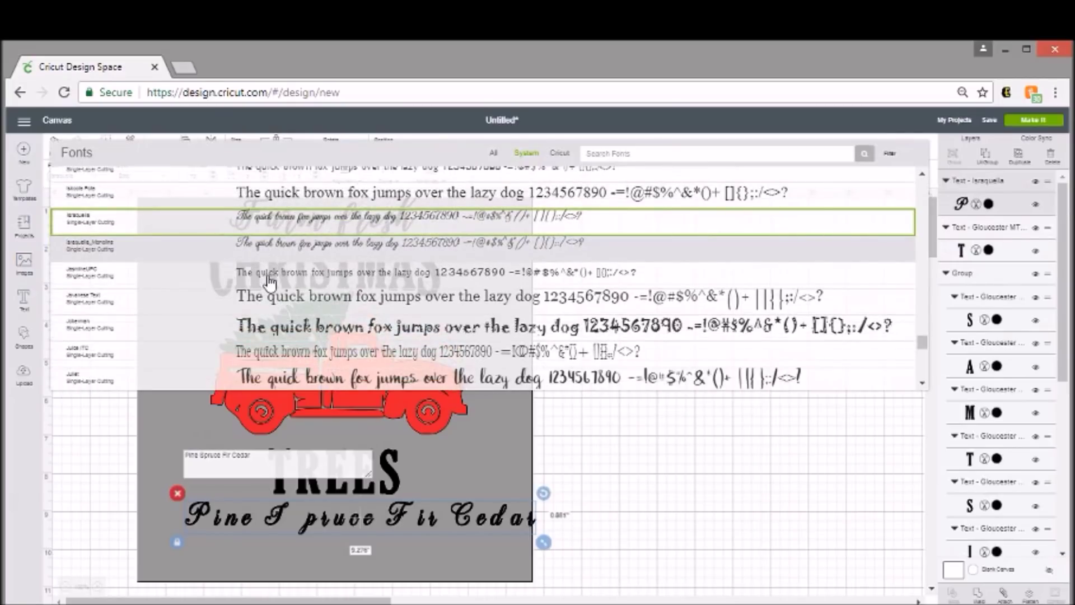
scroll(270, 283, "down", 8)
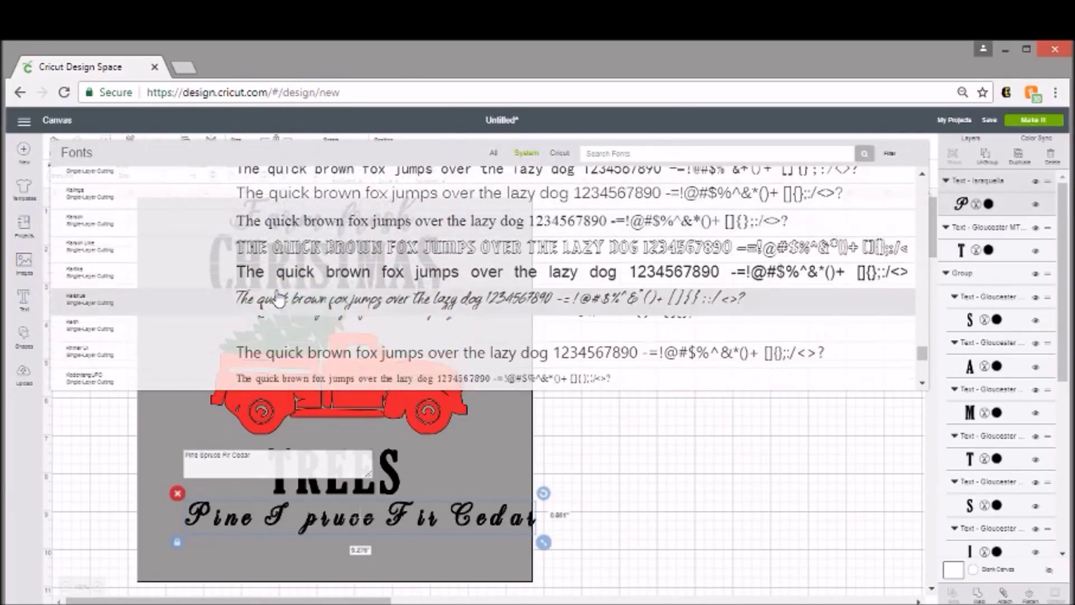
left_click(278, 302)
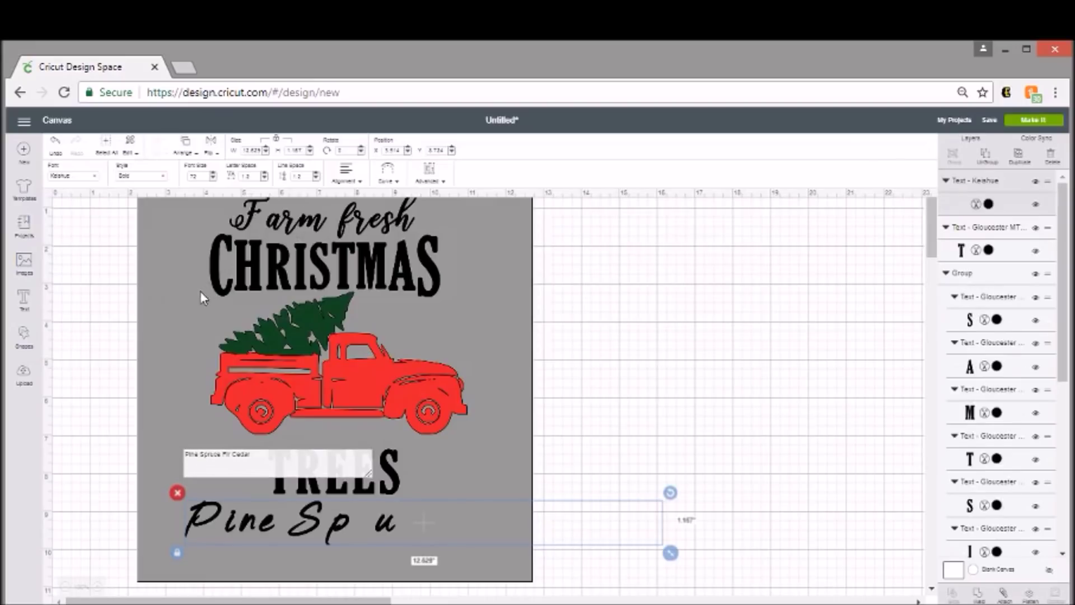
Try the Laperia font on the "Pine Spruce Fir Cedar" line.
left_click(71, 178)
scroll(280, 273, "down", 5)
scroll(291, 257, "down", 3)
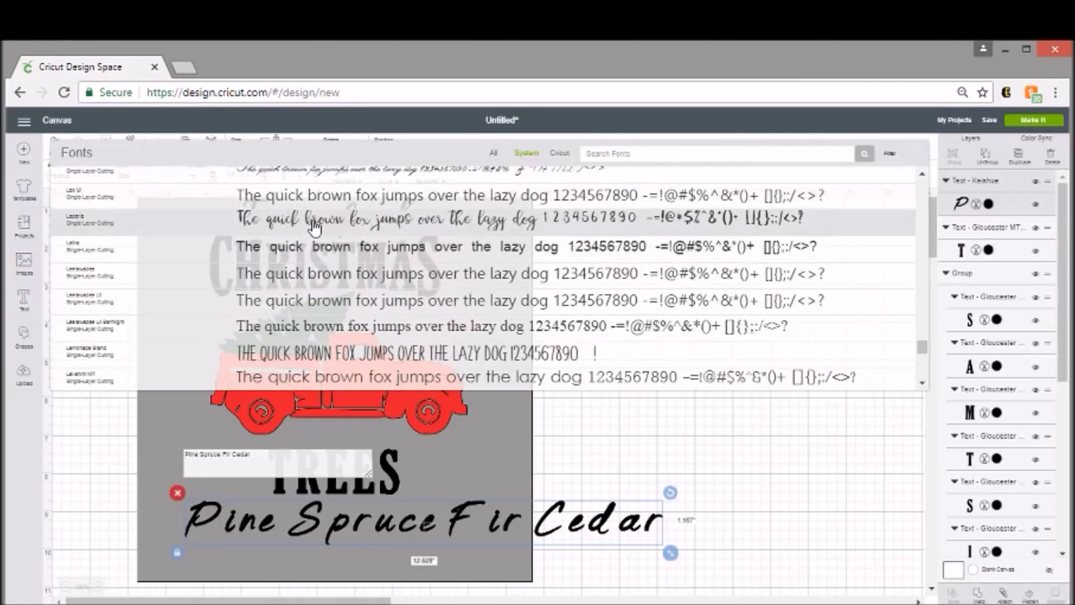
left_click(315, 224)
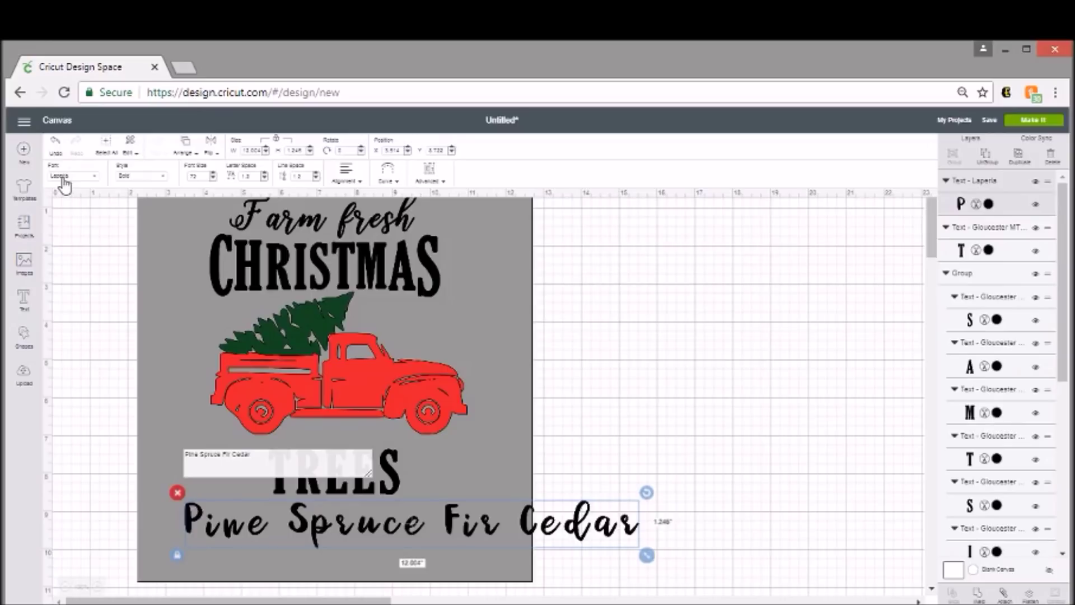
Change the font of the "Pine Spruce Fir Cedar" line to Lilly Mae.
left_click(63, 178)
scroll(147, 228, "down", 8)
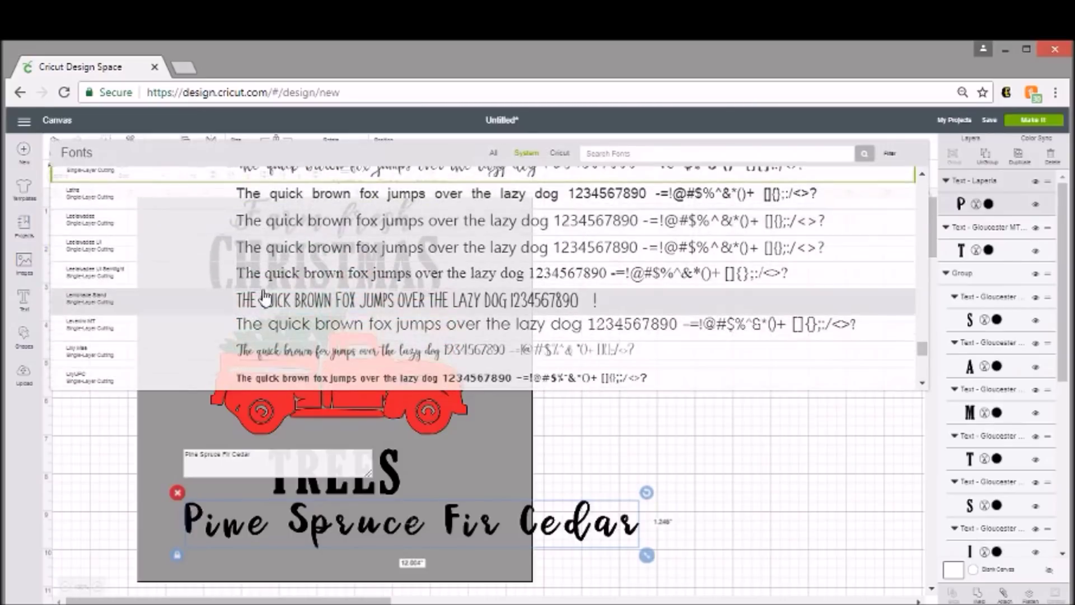
left_click(269, 271)
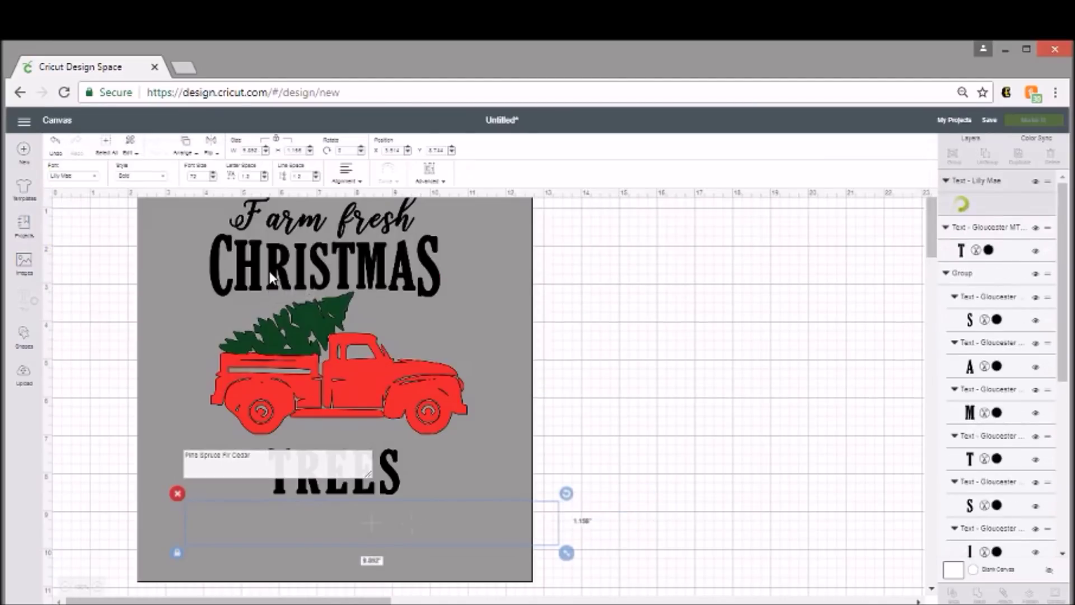
Try the Kunstler Script font on the "Pine Spruce Fir Cedar" line.
left_click(74, 175)
scroll(331, 277, "down", 3)
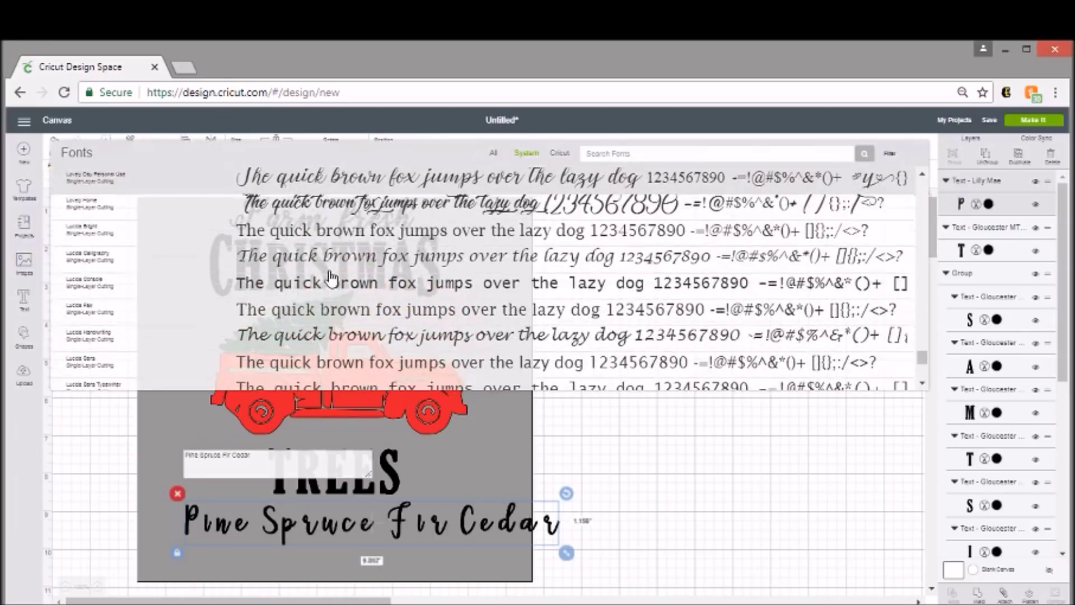
scroll(330, 278, "down", 2)
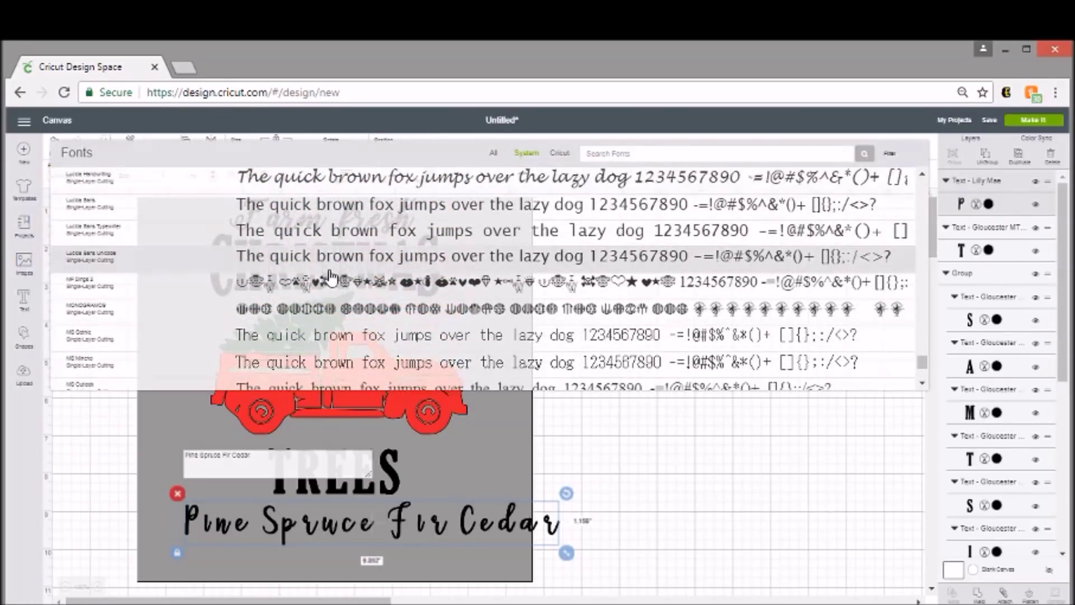
scroll(330, 277, "up", 8)
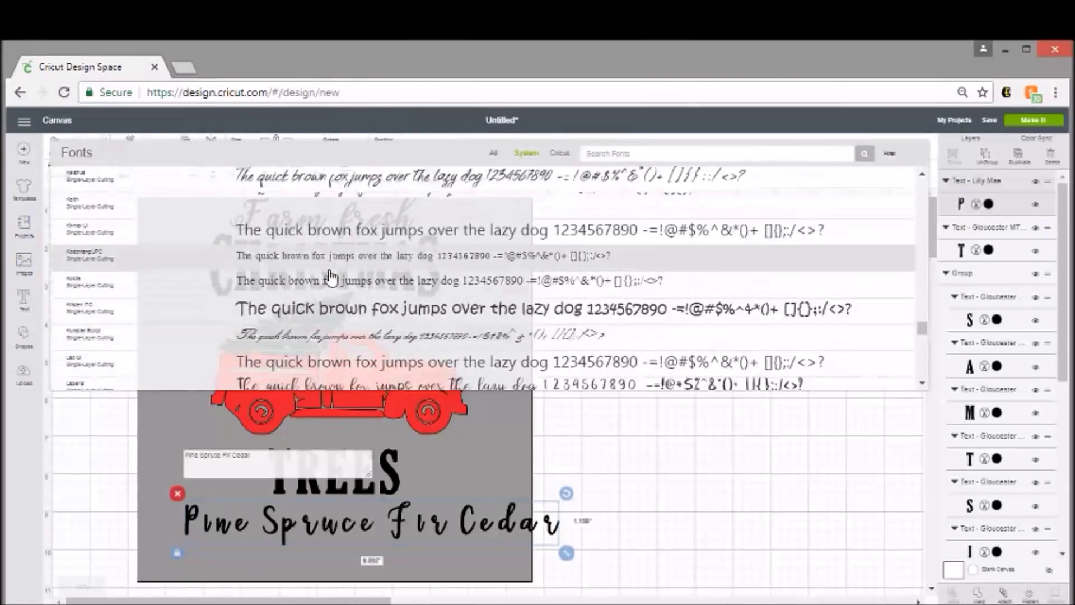
left_click(304, 330)
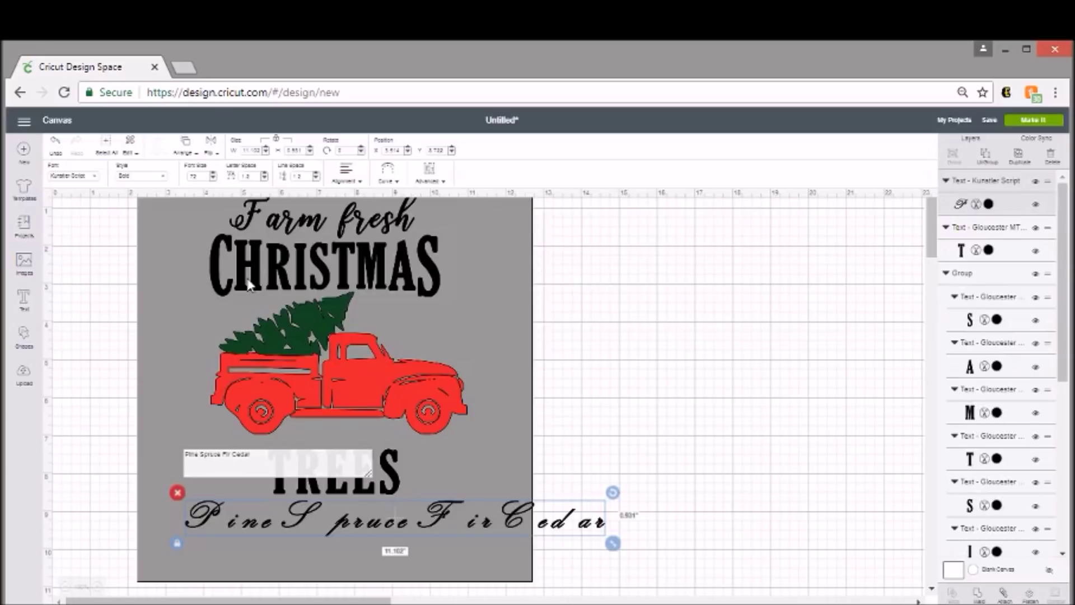
Try the Keishue font on the "Pine Spruce Fir Cedar" line.
left_click(91, 178)
scroll(276, 241, "up", 3)
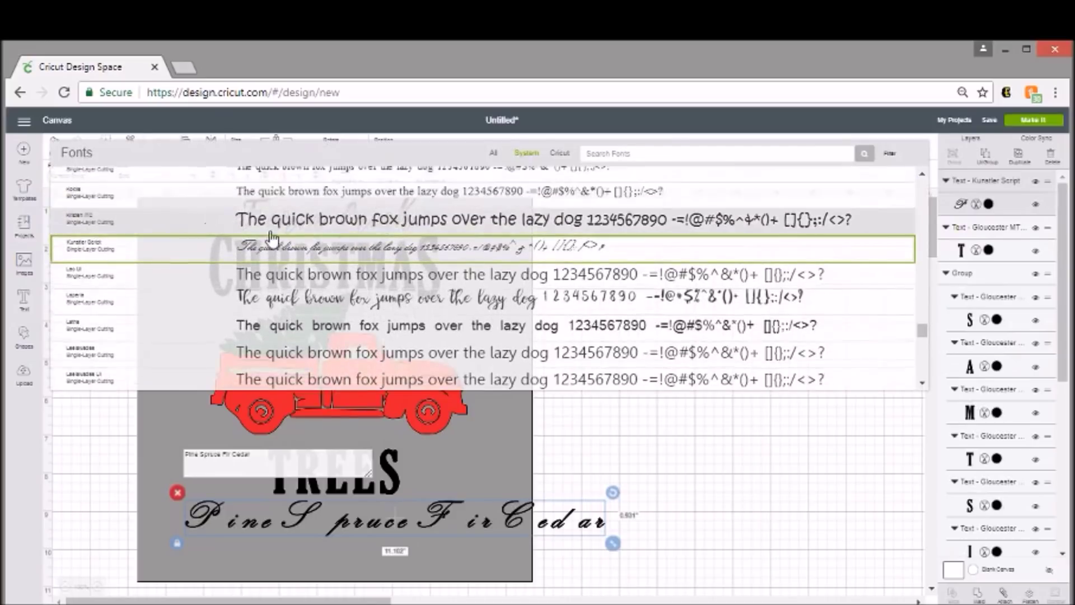
scroll(277, 242, "up", 3)
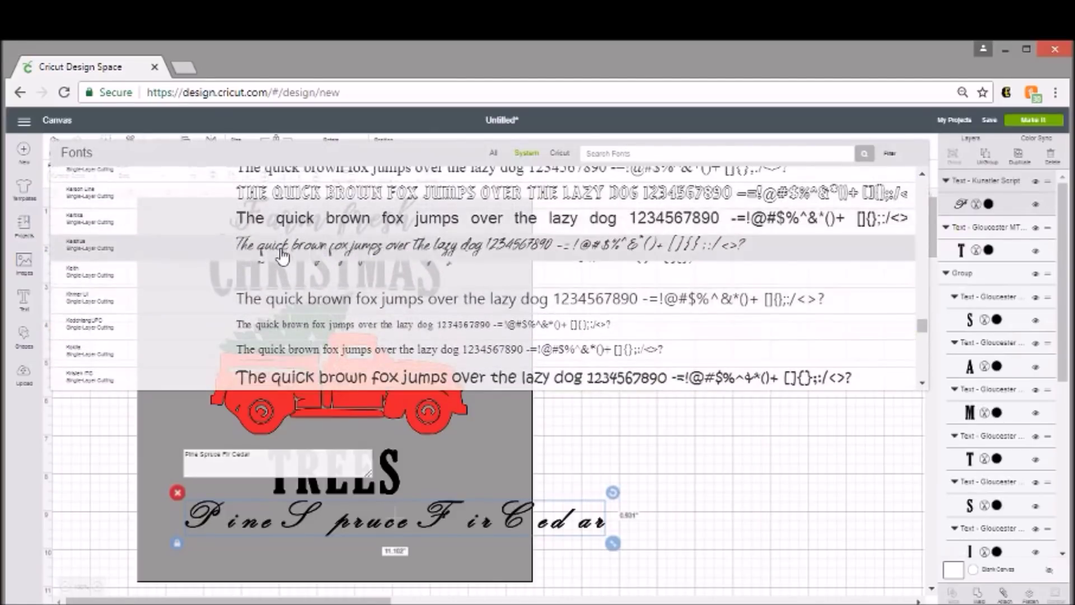
left_click(281, 247)
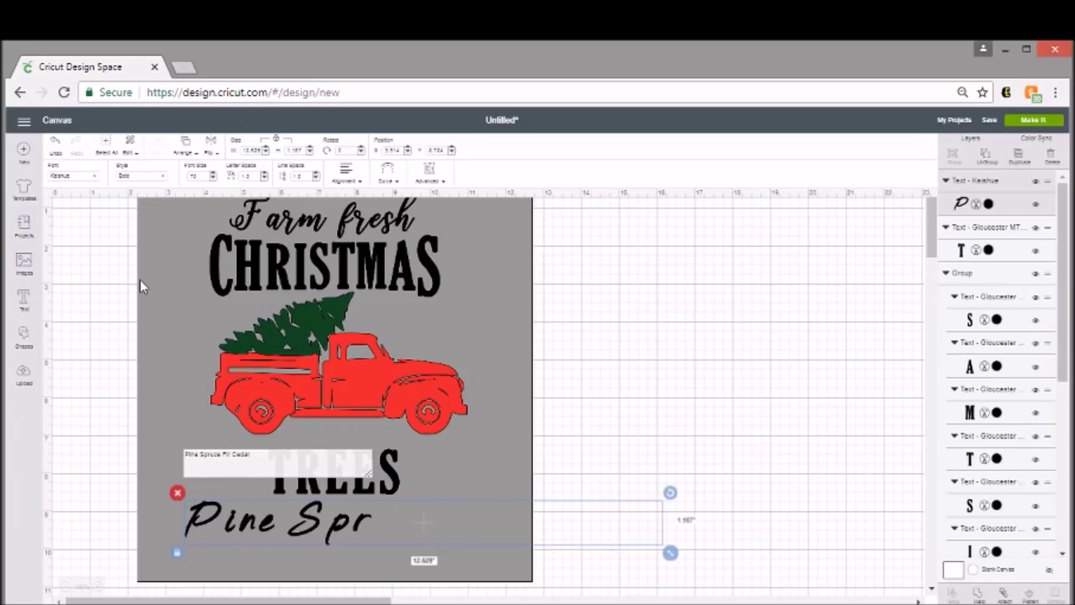
Try the Israquella_Monoline and Israquella fonts on the "Pine Spruce Fir Cedar" line.
left_click(73, 178)
scroll(333, 258, "up", 5)
scroll(332, 258, "up", 3)
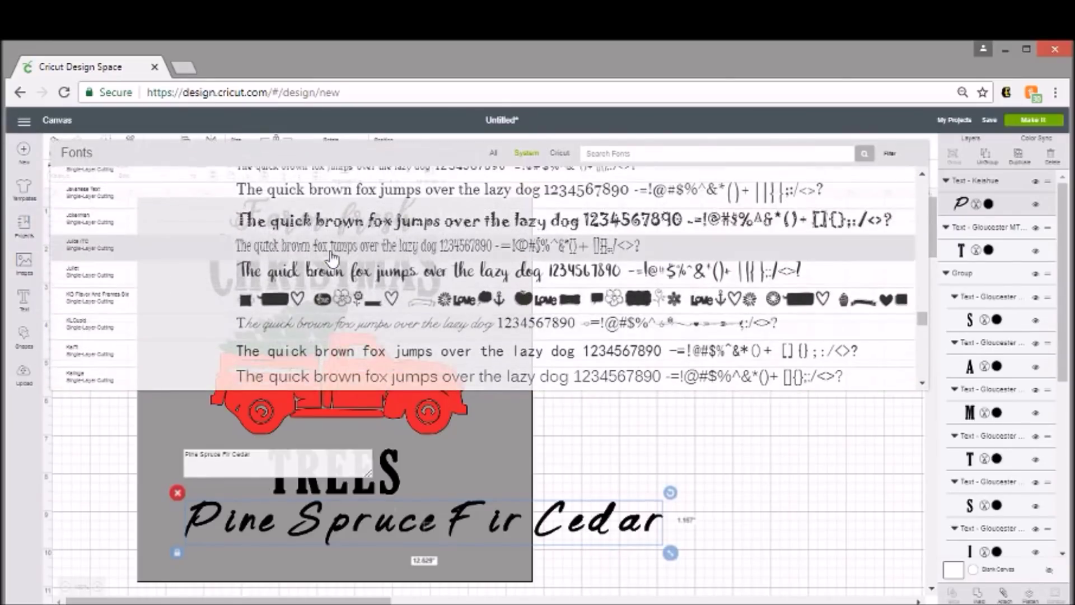
scroll(332, 259, "up", 5)
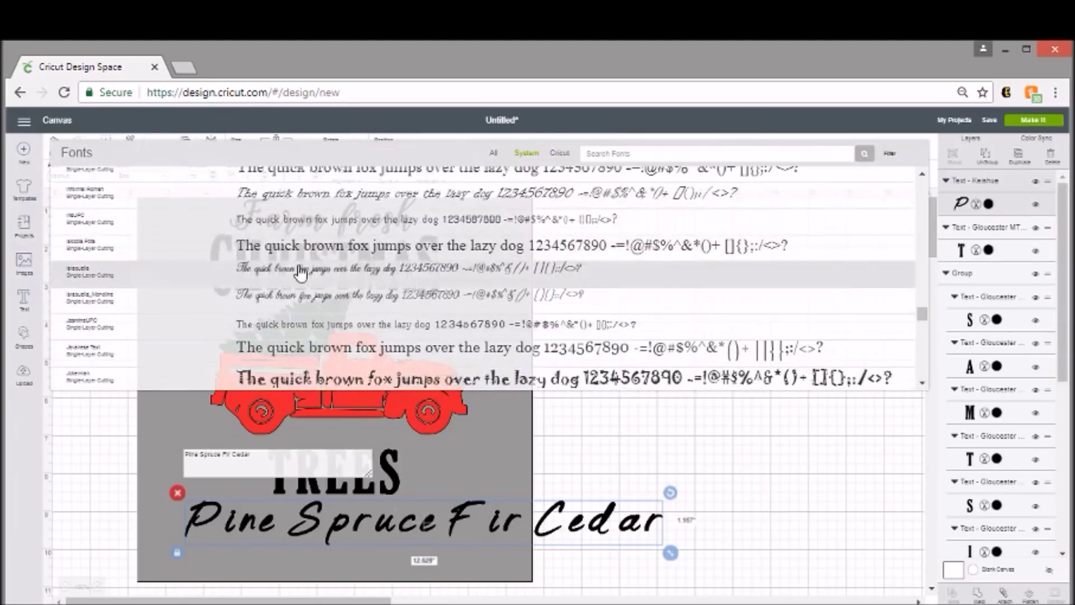
left_click(293, 293)
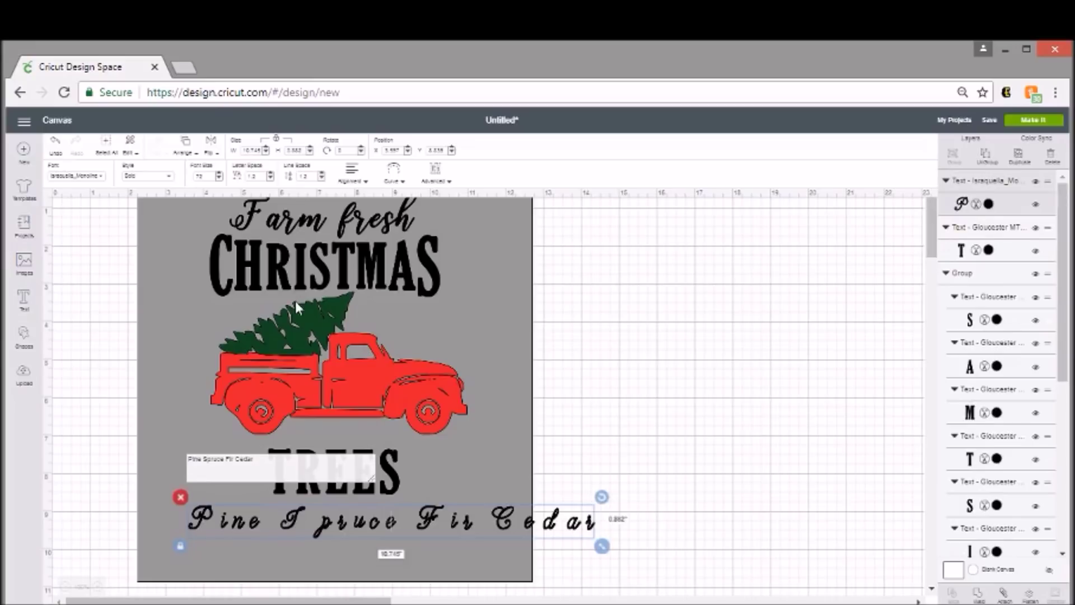
left_click(66, 175)
left_click(286, 231)
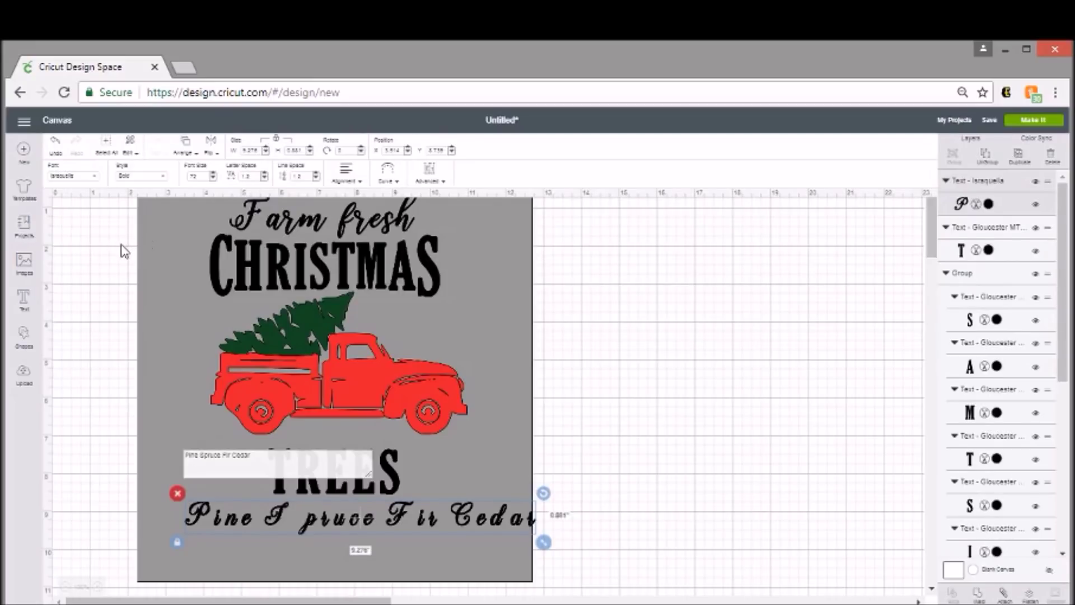
Change the font of the "Pine Spruce Fir Cedar" line to Histeria Script Demo.
left_click(68, 178)
scroll(231, 226, "up", 3)
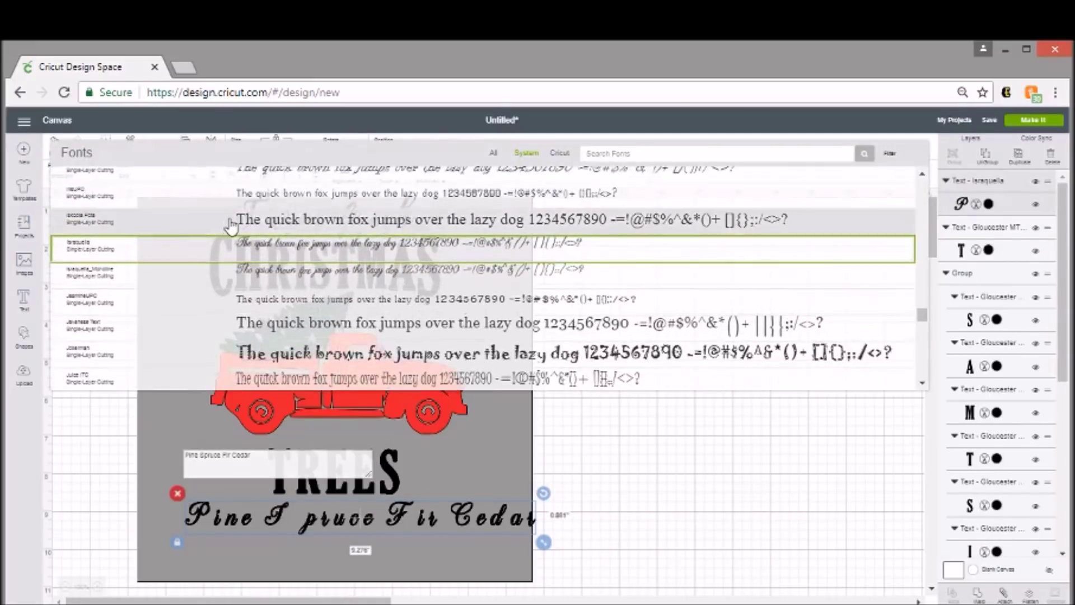
scroll(247, 252, "up", 4)
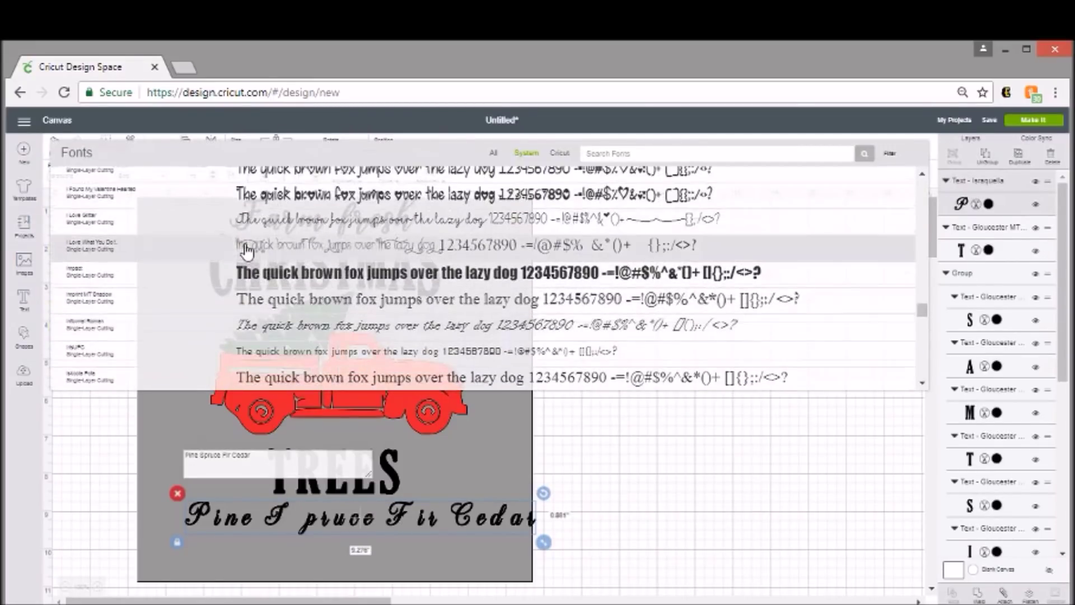
scroll(247, 252, "up", 1)
left_click(251, 225)
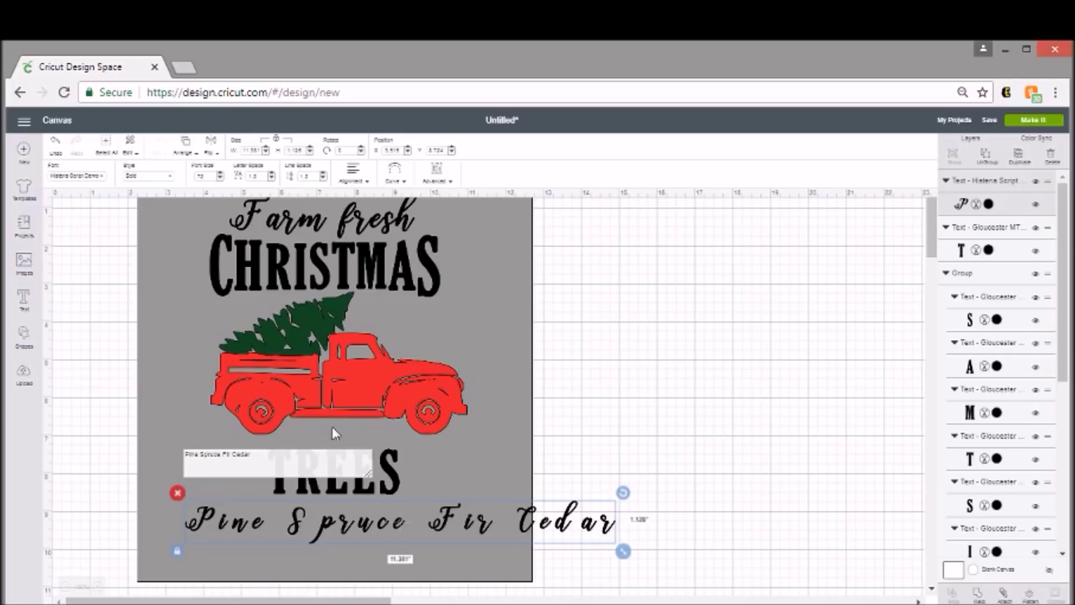
Set the letter spacing of the "Pine Spruce Fir Cedar" line to -0.3.
left_click(271, 179)
left_click(271, 179)
left_click(271, 179)
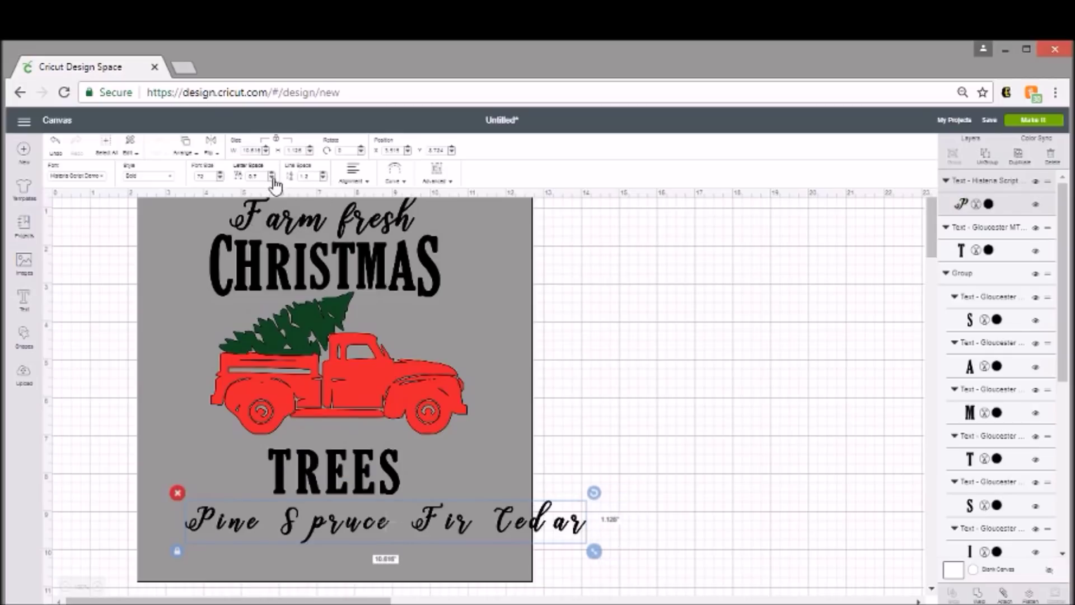
left_click(271, 179)
left_click(271, 178)
left_click(271, 178)
left_click(271, 179)
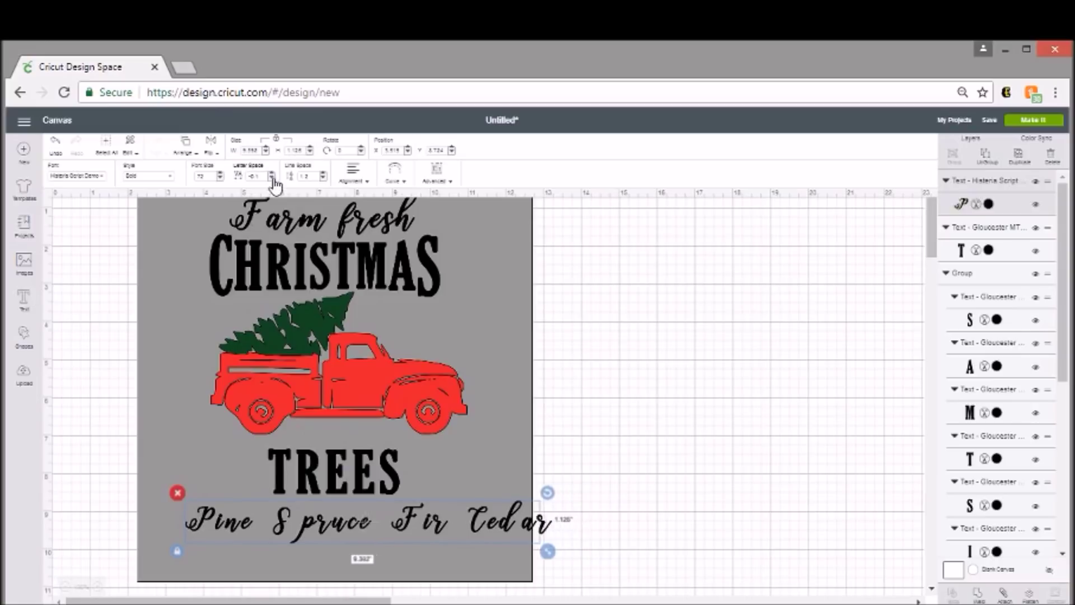
left_click(271, 179)
left_click(271, 179)
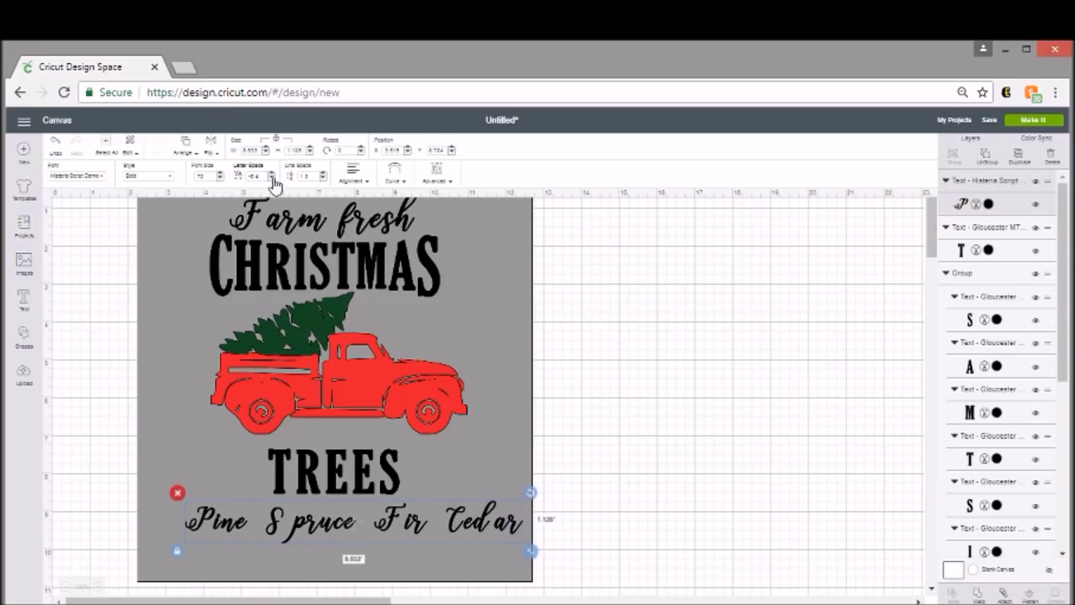
left_click(271, 178)
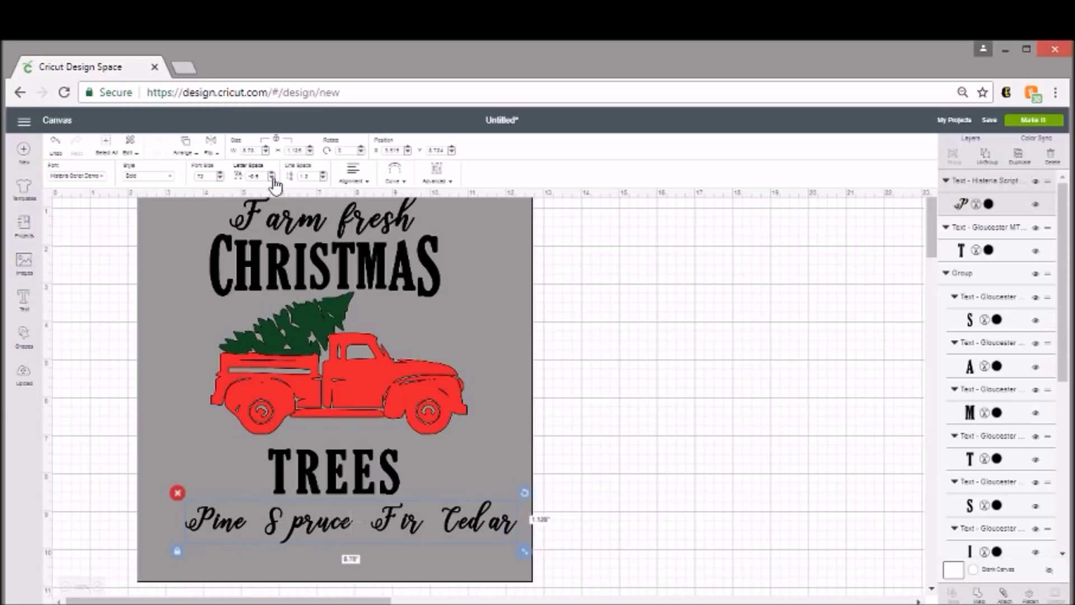
left_click(272, 175)
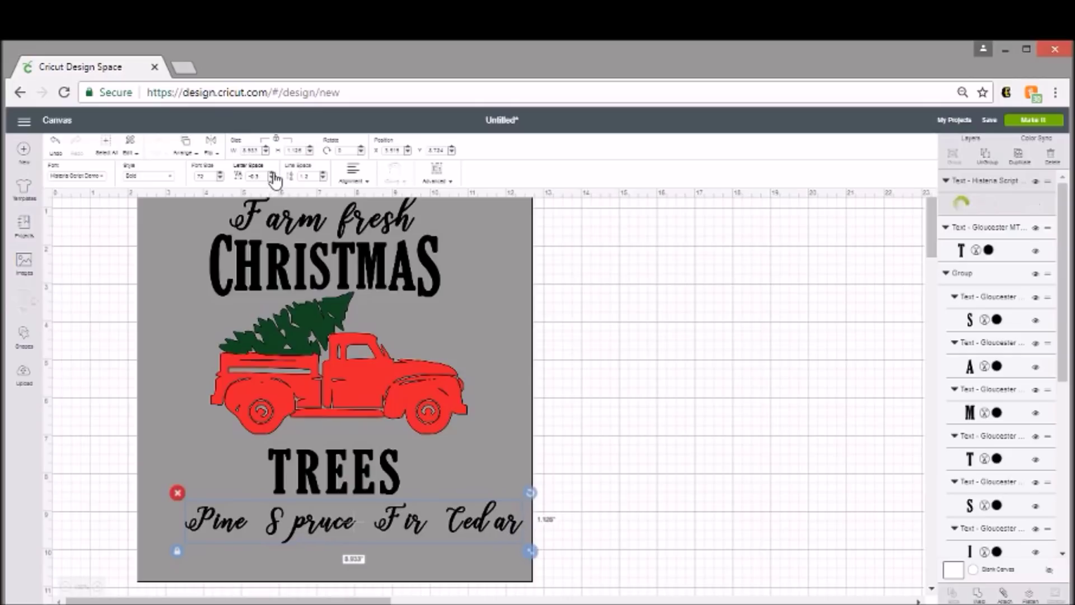
left_click(272, 175)
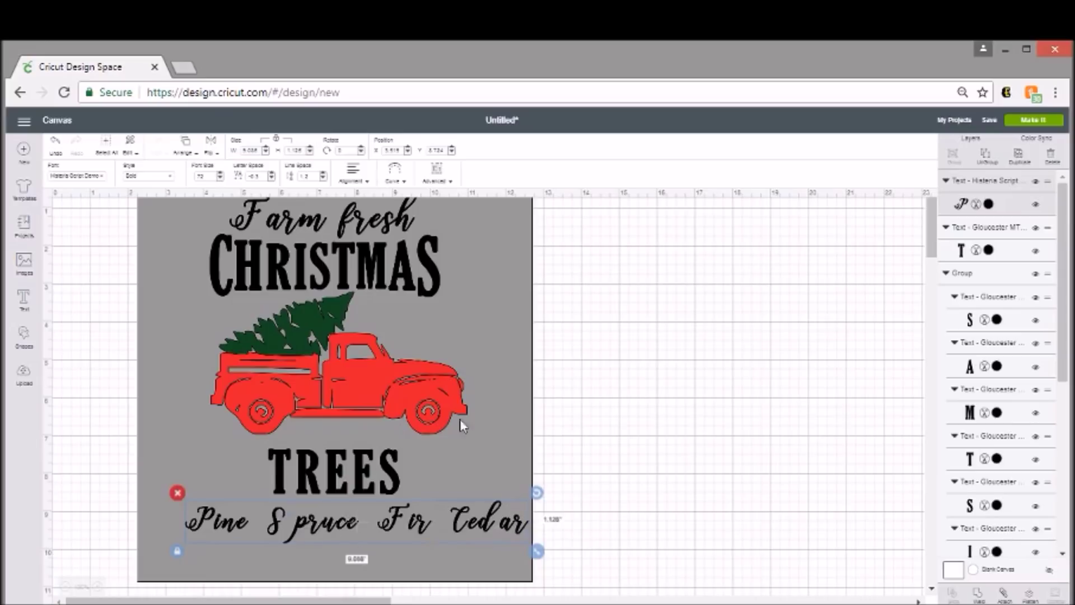
Move the "Pine Spruce Fir Cedar" line off the sign onto empty canvas and ungroup it into separate letters.
left_click_drag(465, 518, 845, 325)
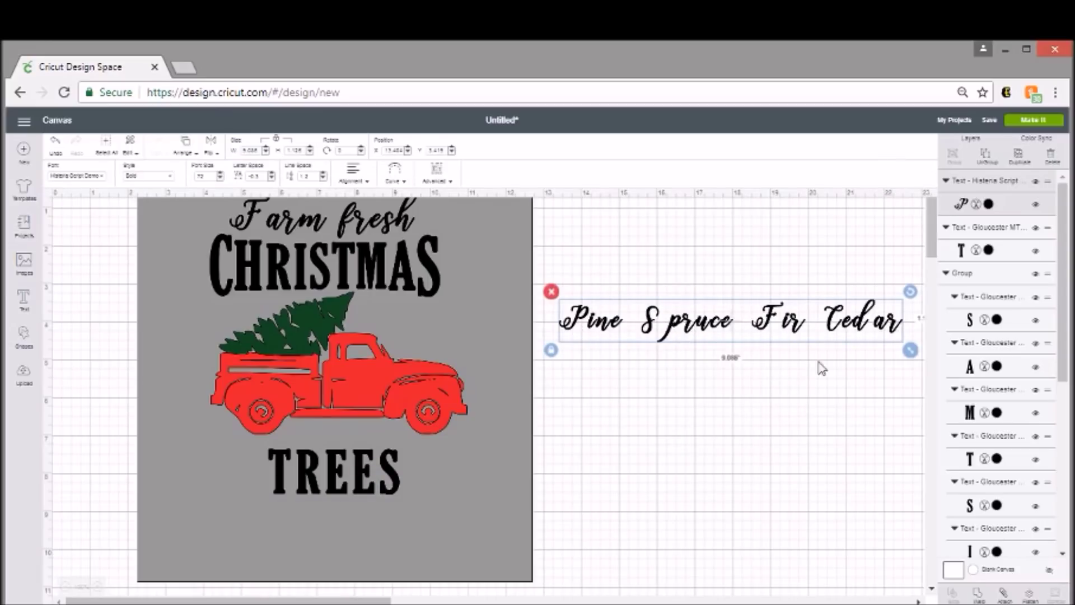
left_click(988, 143)
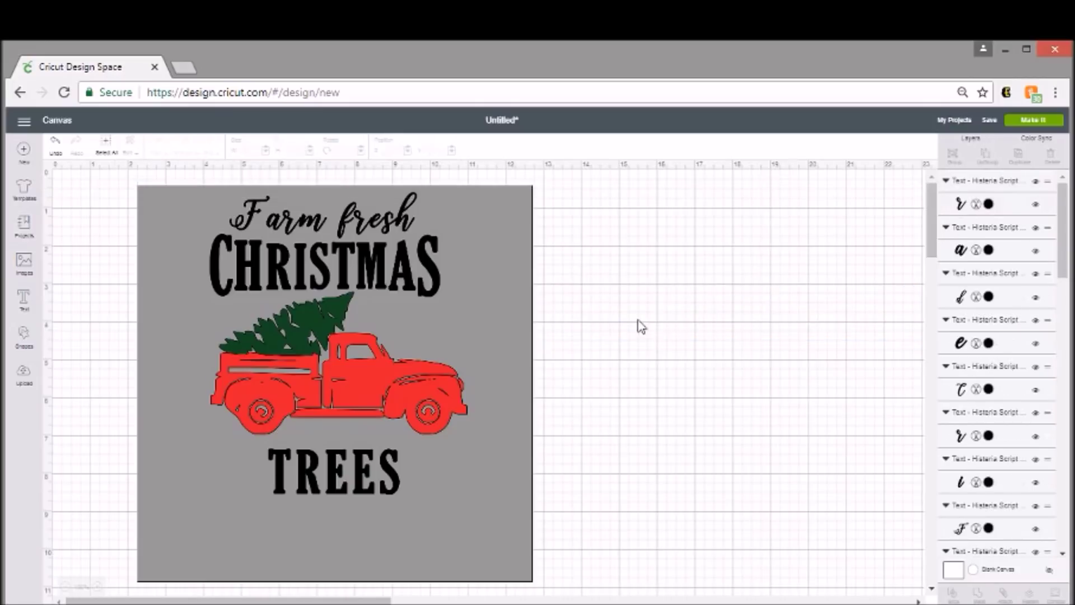
Close the gaps between the letters within Pine, Spruce, Fir and Cedar so each word's script connects.
left_click(618, 323)
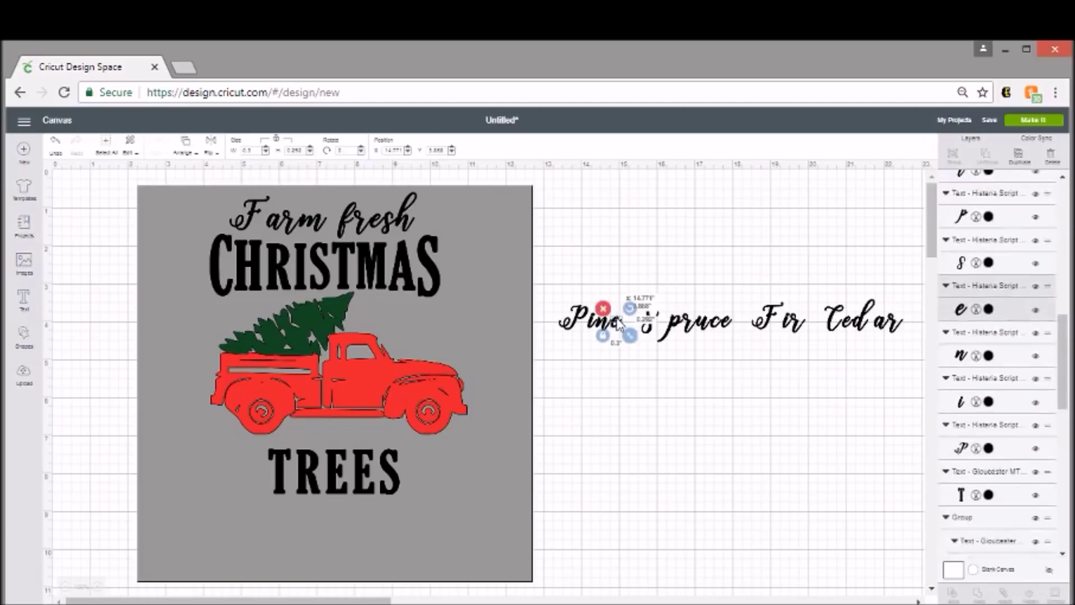
left_click(643, 358)
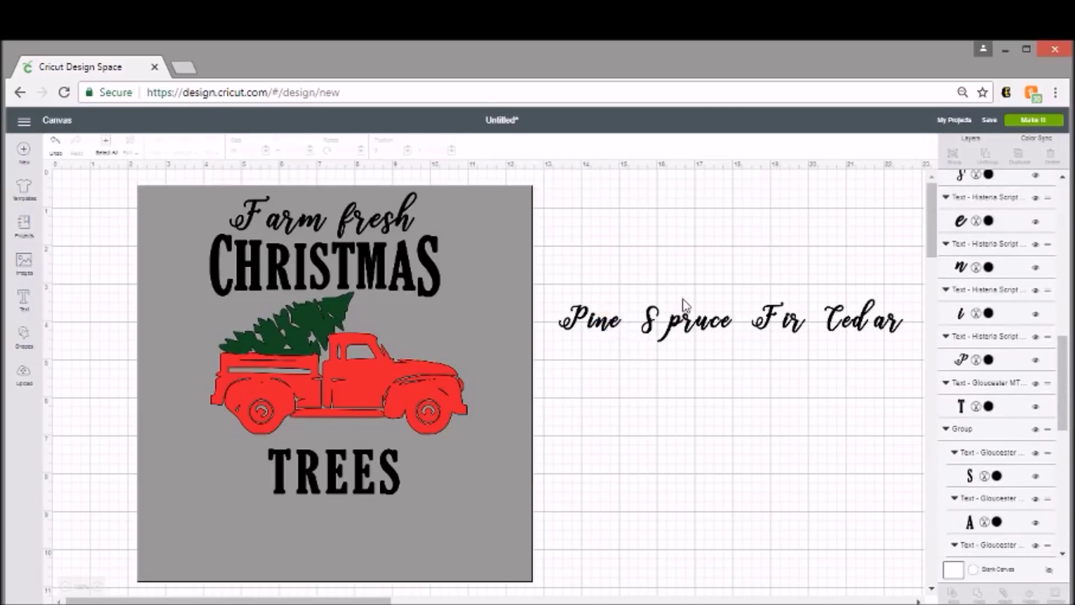
left_click_drag(674, 297, 715, 329)
left_click(770, 339)
left_click_drag(787, 304, 795, 332)
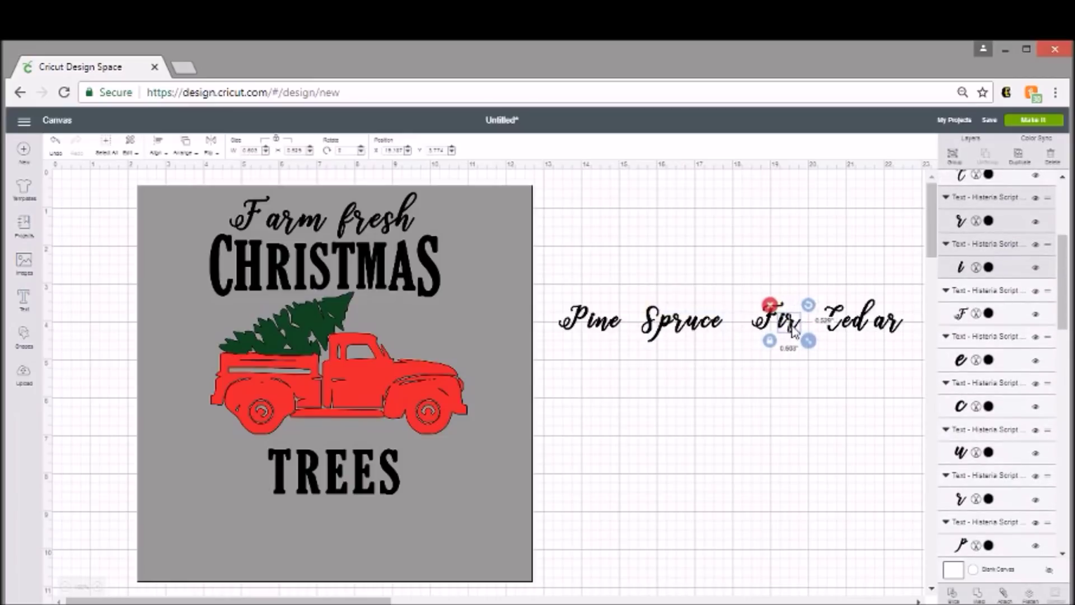
left_click(835, 277)
left_click_drag(883, 315, 892, 331)
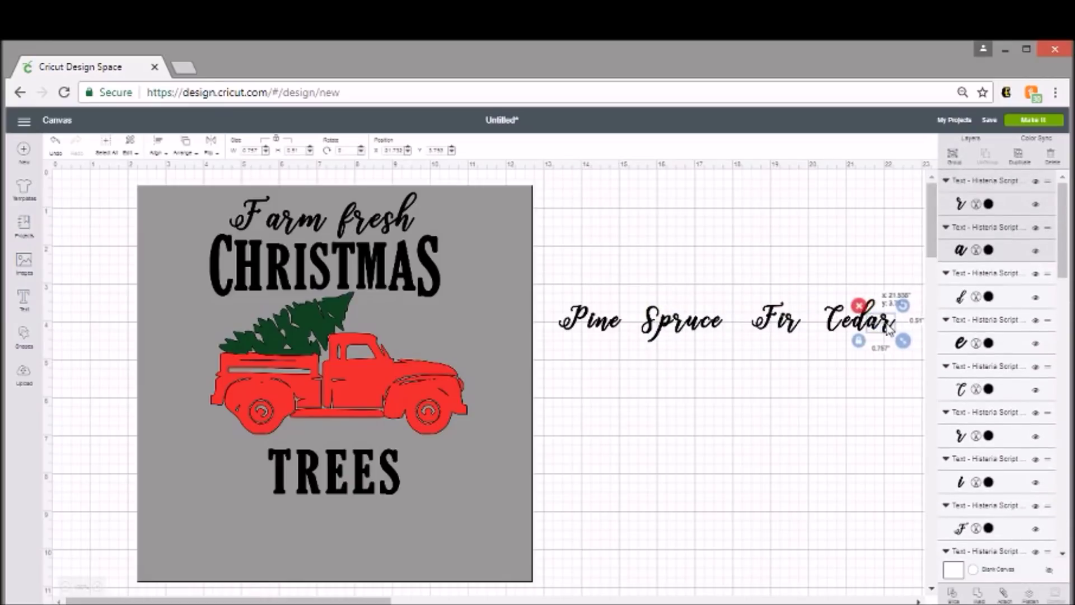
left_click(879, 361)
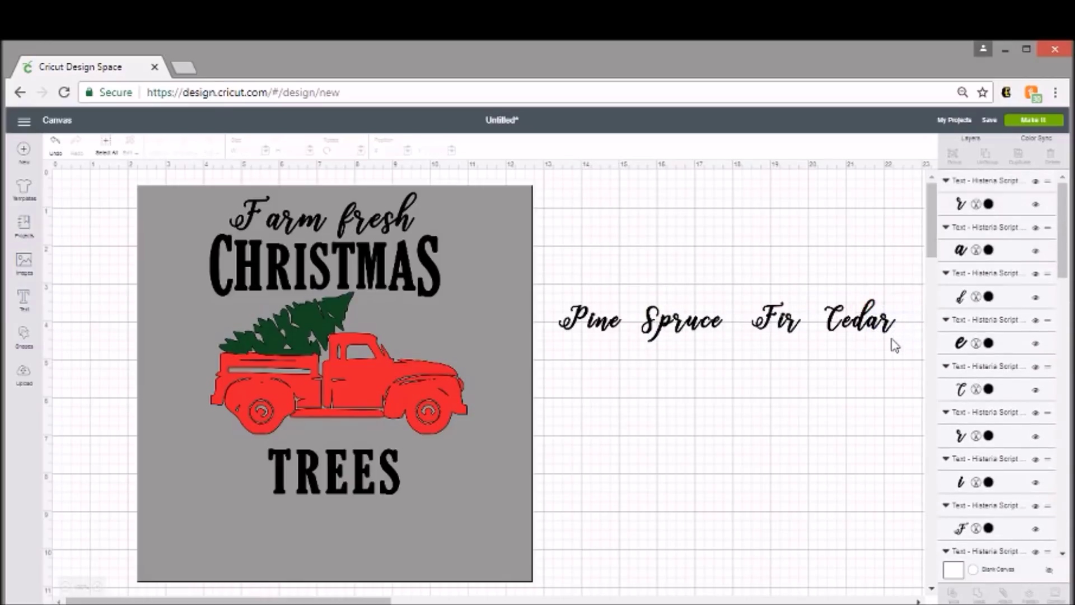
Weld the letters of Cedar into one shape and the letters of Fir into another.
mouse_move(840, 287)
left_mouse_down()
mouse_move(838, 302)
mouse_move(877, 340)
left_mouse_up()
left_click(826, 273)
left_click_drag(826, 273, 899, 342)
left_click(980, 596)
left_click_drag(754, 292, 801, 338)
left_click(974, 595)
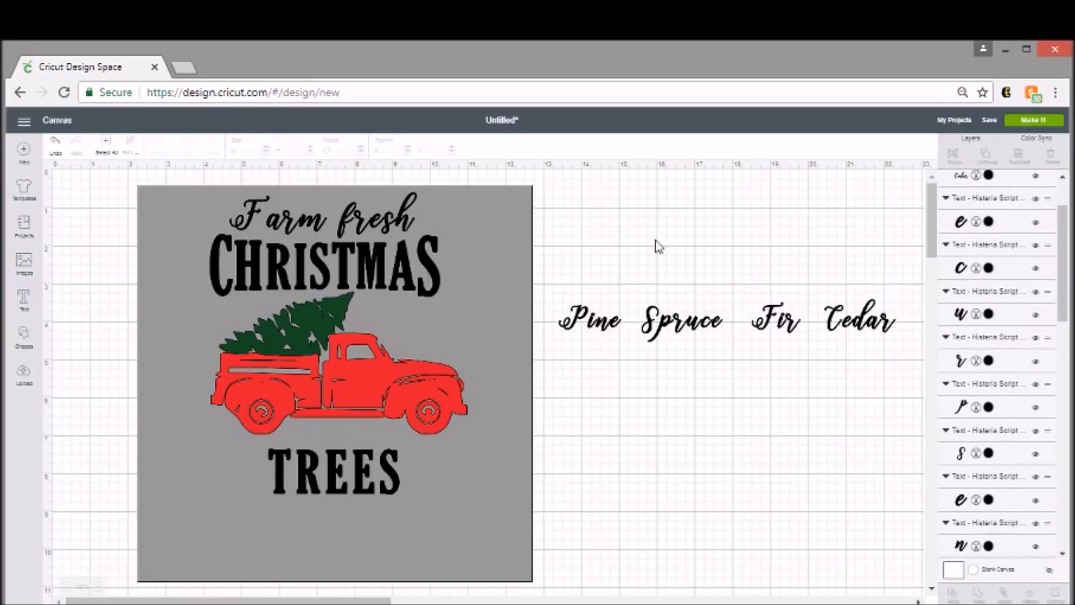
Weld the letters of Spruce into one shape and the letters of Pine into another.
left_click_drag(639, 291, 731, 340)
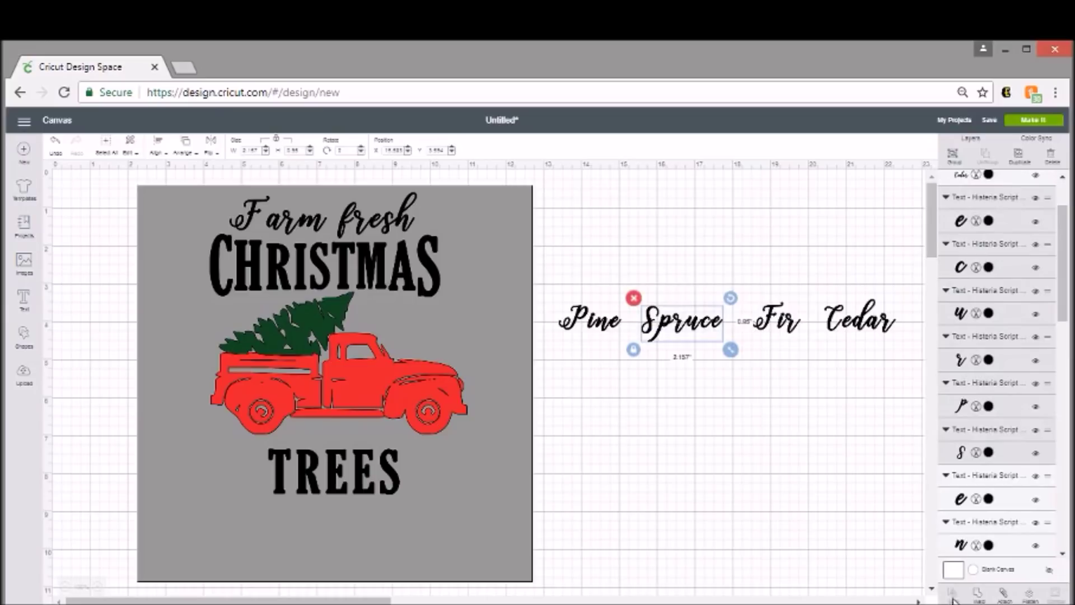
left_click(977, 595)
left_click_drag(567, 262, 619, 347)
left_click(586, 261)
left_click_drag(562, 288, 621, 342)
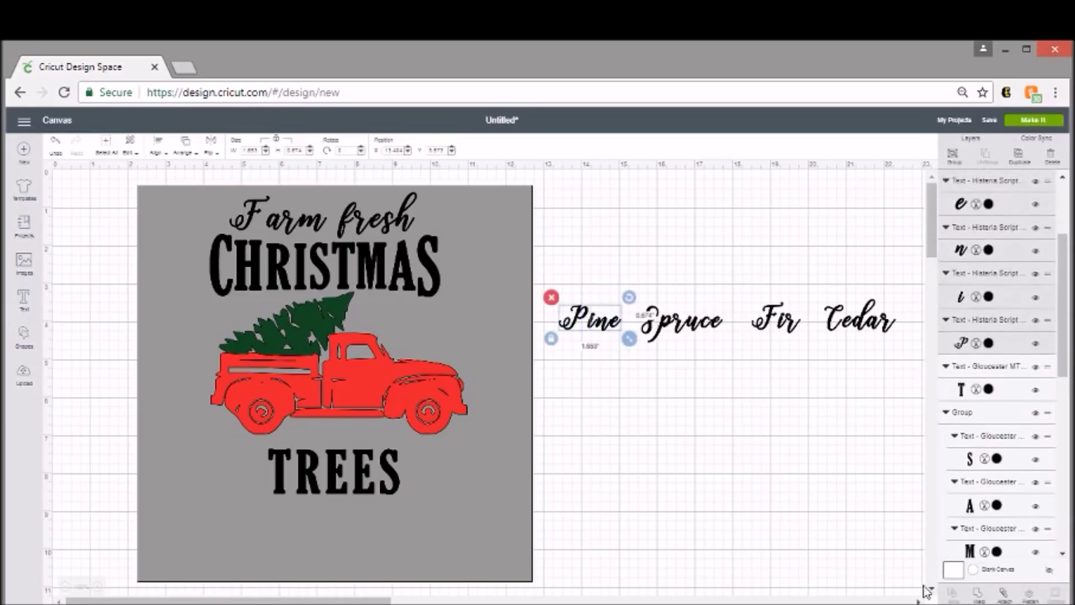
left_click(980, 595)
Place the welded words Pine, Spruce, Fir and Cedar in an evenly spaced row along the sign's lower edge.
left_click_drag(601, 328, 199, 556)
left_click_drag(687, 334, 289, 548)
left_click_drag(784, 316, 384, 547)
left_click_drag(891, 322, 477, 559)
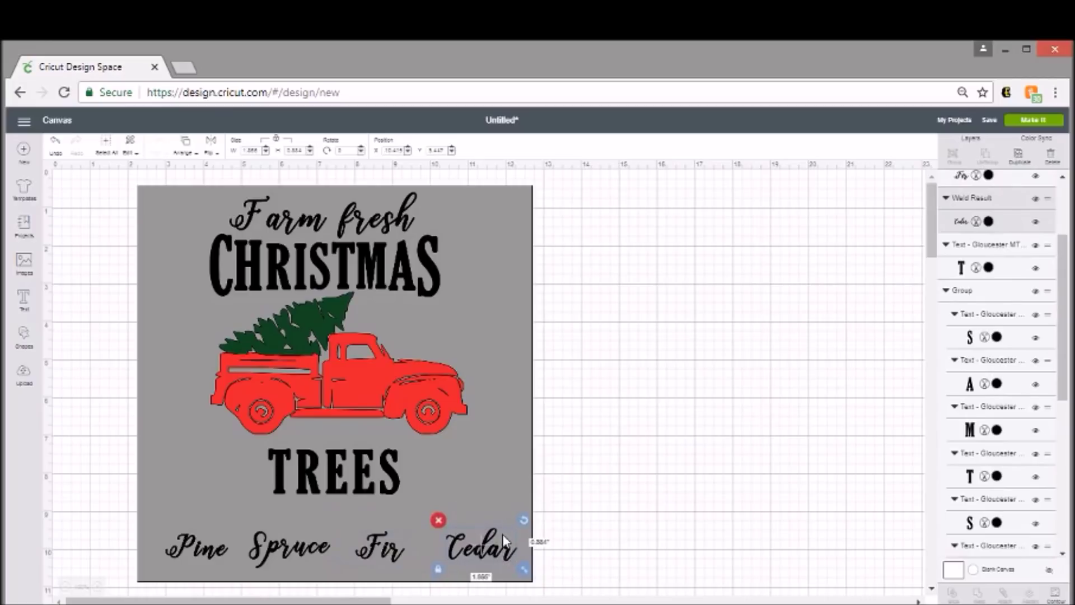
left_click_drag(395, 550, 408, 549)
left_click_drag(292, 550, 303, 548)
left_click(666, 432)
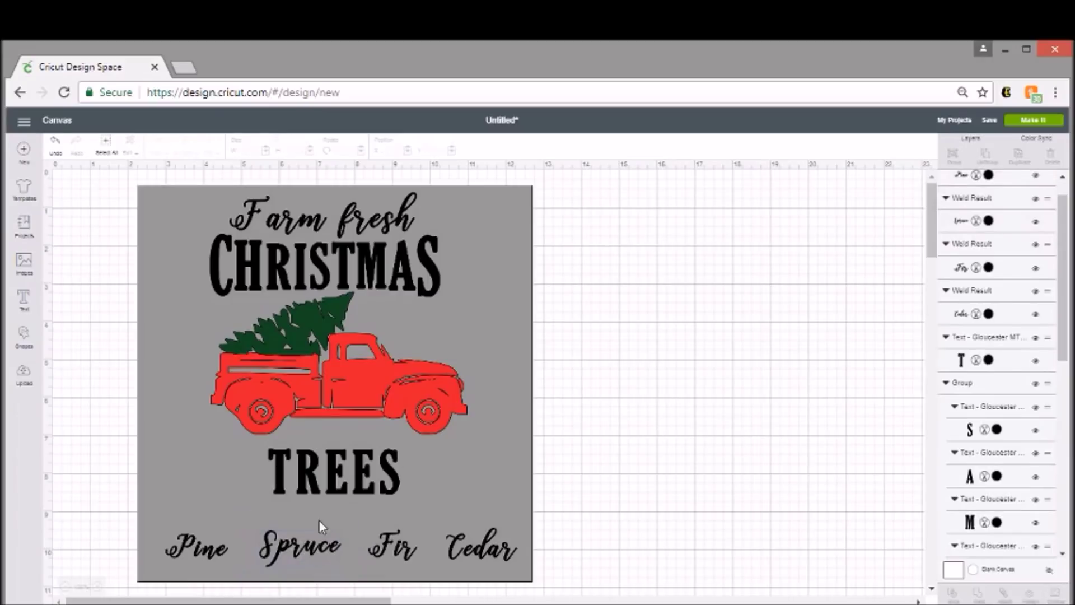
left_click(197, 549)
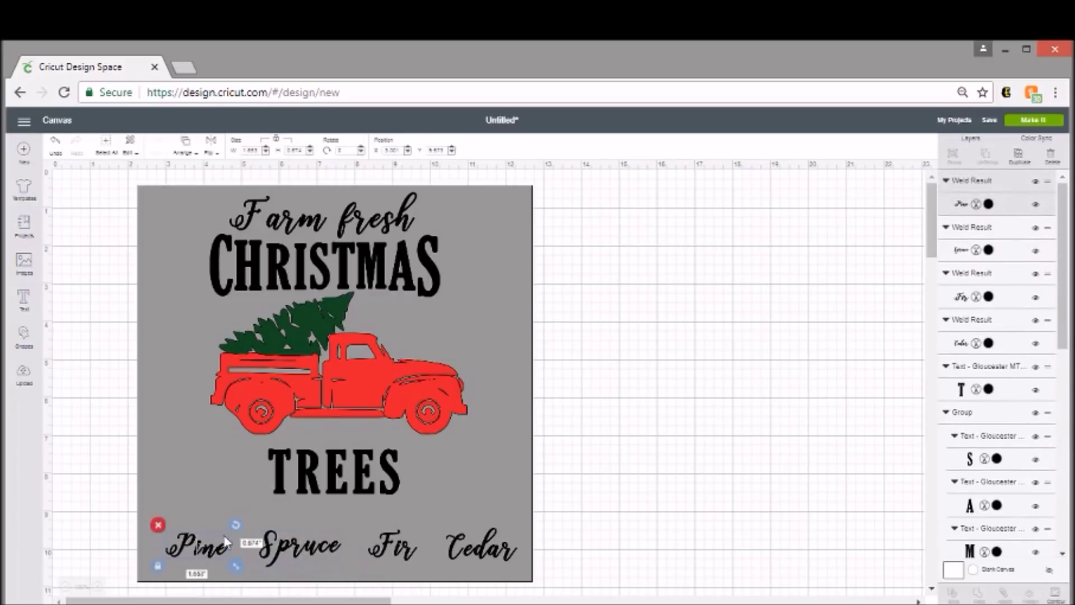
left_click(689, 352)
Move the gray square background up behind the artwork to a Y position of 0.
left_click_drag(534, 371, 535, 367)
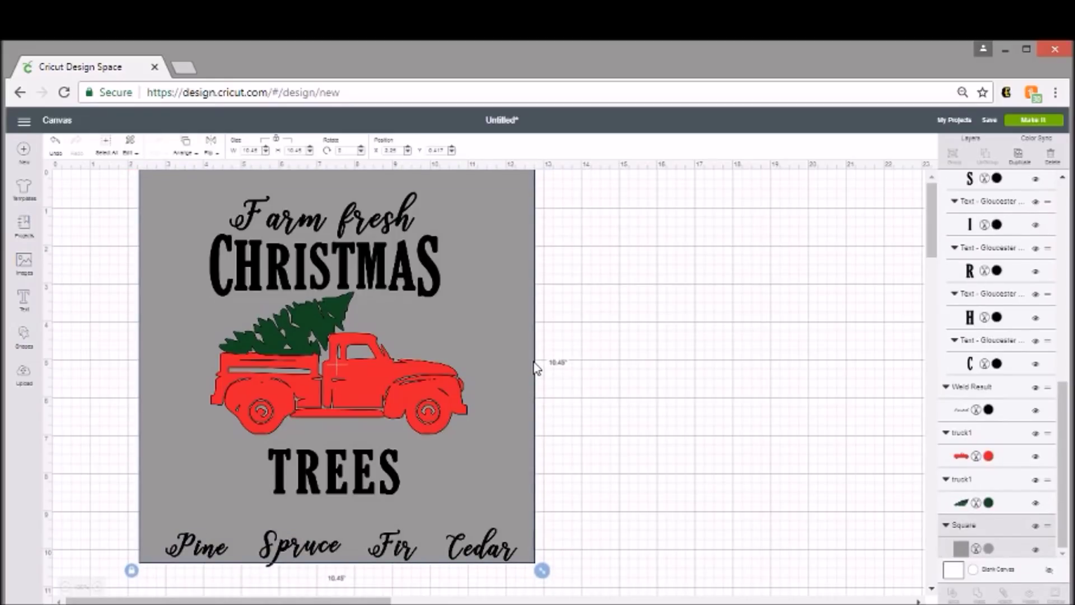
left_click_drag(519, 372, 520, 376)
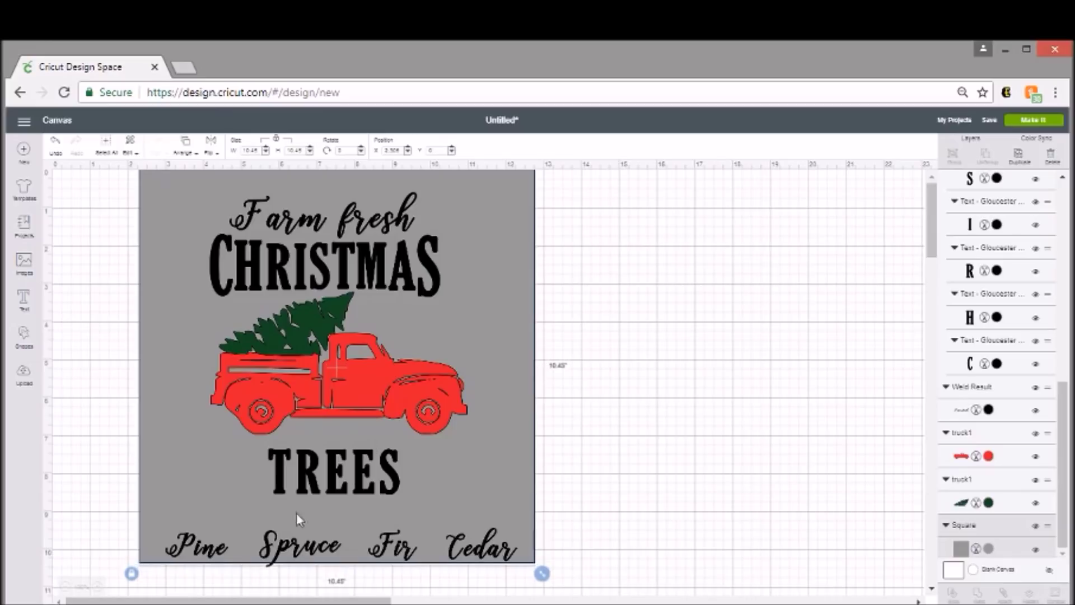
Lower the words Spruce, Fir, Cedar and Pine slightly to even out their row, and move the gray square down to Y about 0.6.
left_click(296, 538)
left_click_drag(297, 544, 297, 546)
left_click_drag(407, 540, 410, 552)
left_click_drag(486, 546, 487, 546)
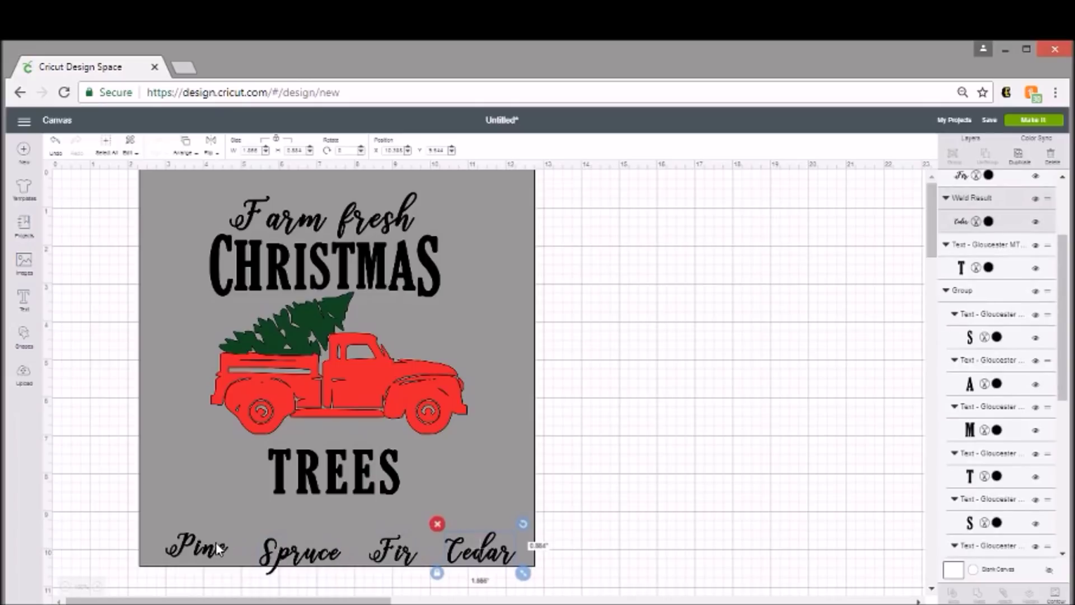
left_click_drag(216, 548, 220, 559)
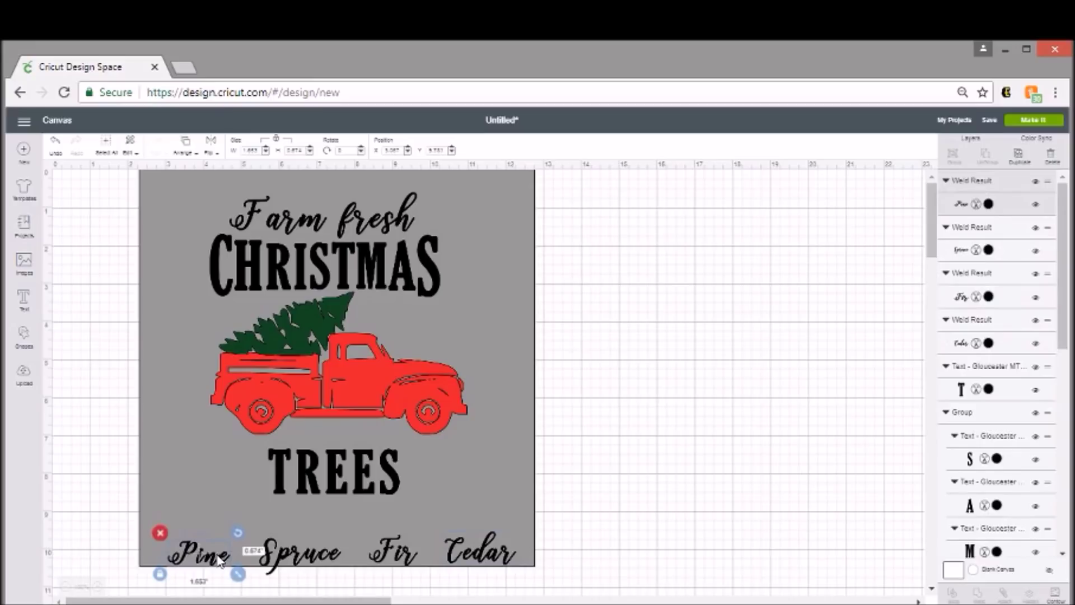
left_click(573, 498)
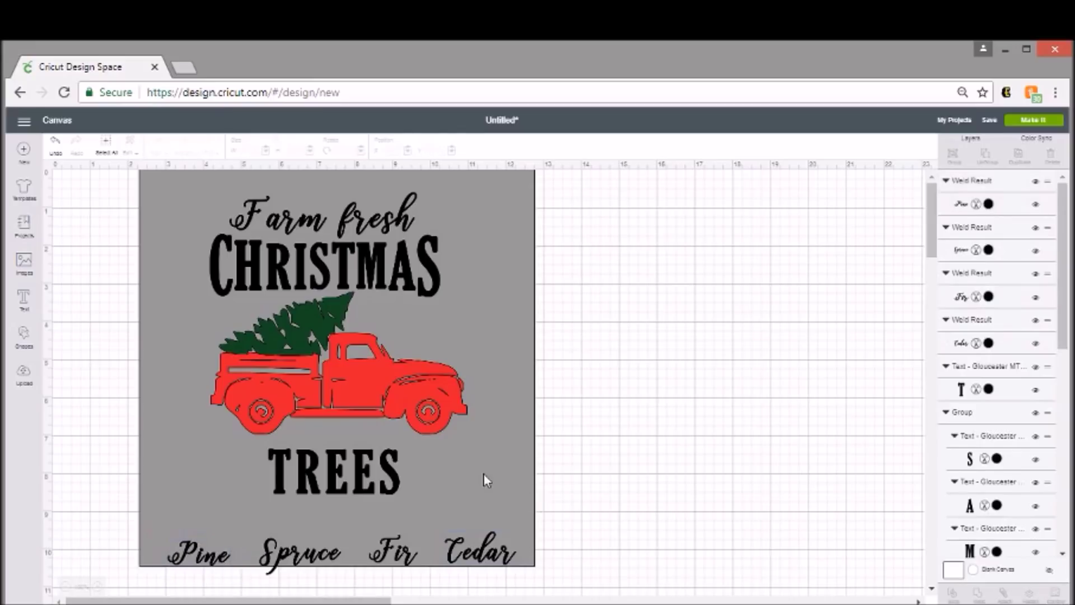
left_click(500, 440)
left_click_drag(502, 458, 500, 463)
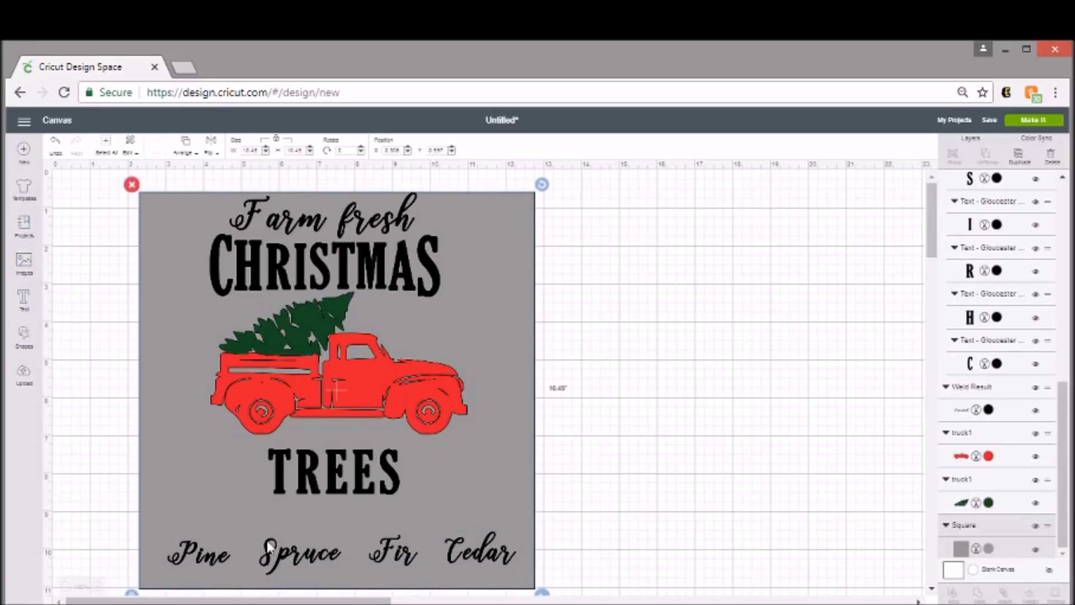
Attach the welded words Pine, Spruce, Fir and Cedar to each other so they keep their spacing.
left_click(220, 552)
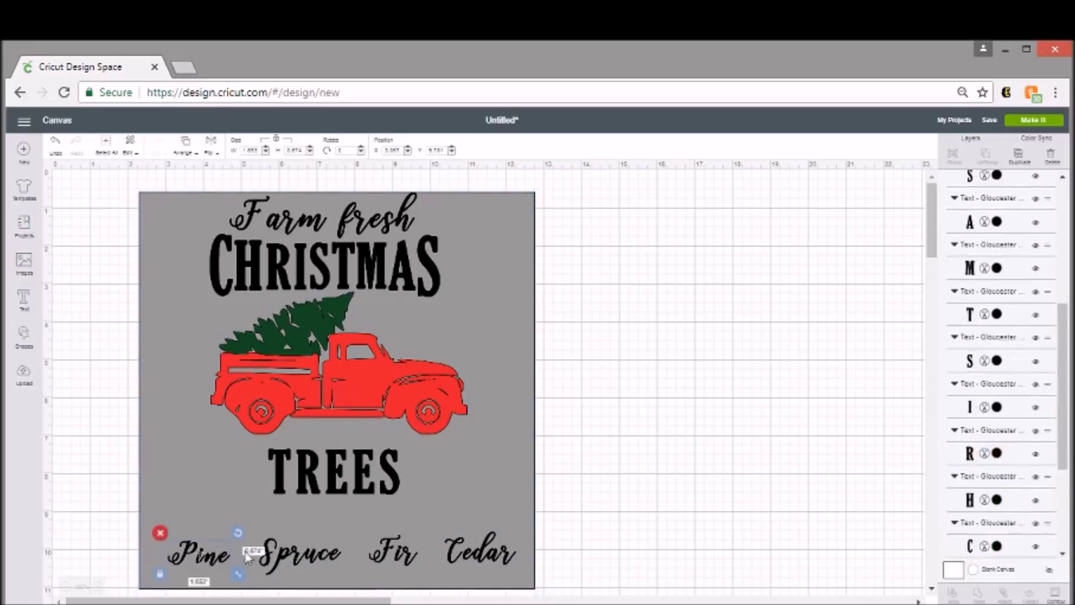
left_click(297, 555, "shift")
left_click(395, 557, "shift")
left_click(485, 557, "shift")
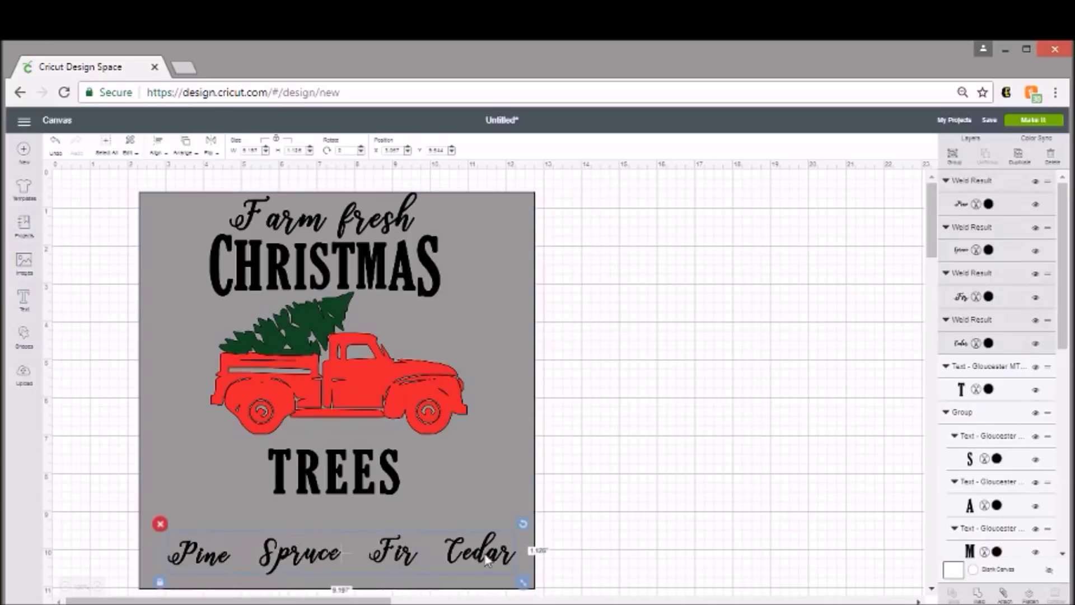
left_click(1004, 595)
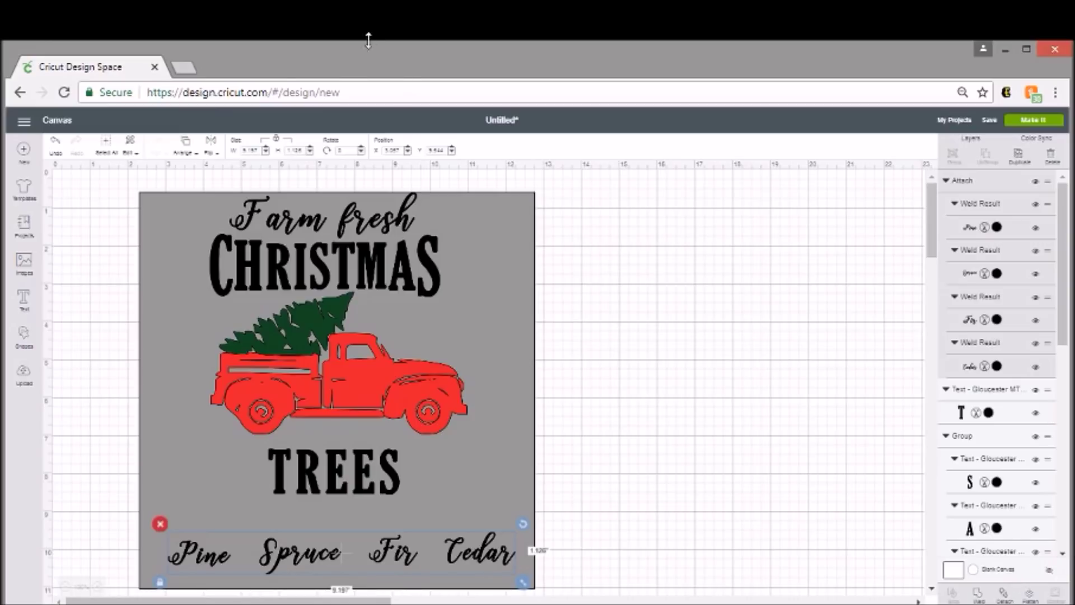
Search Google Images for "swirl" in a new browser tab and look through the designs for a suitable ornament.
left_click(187, 69)
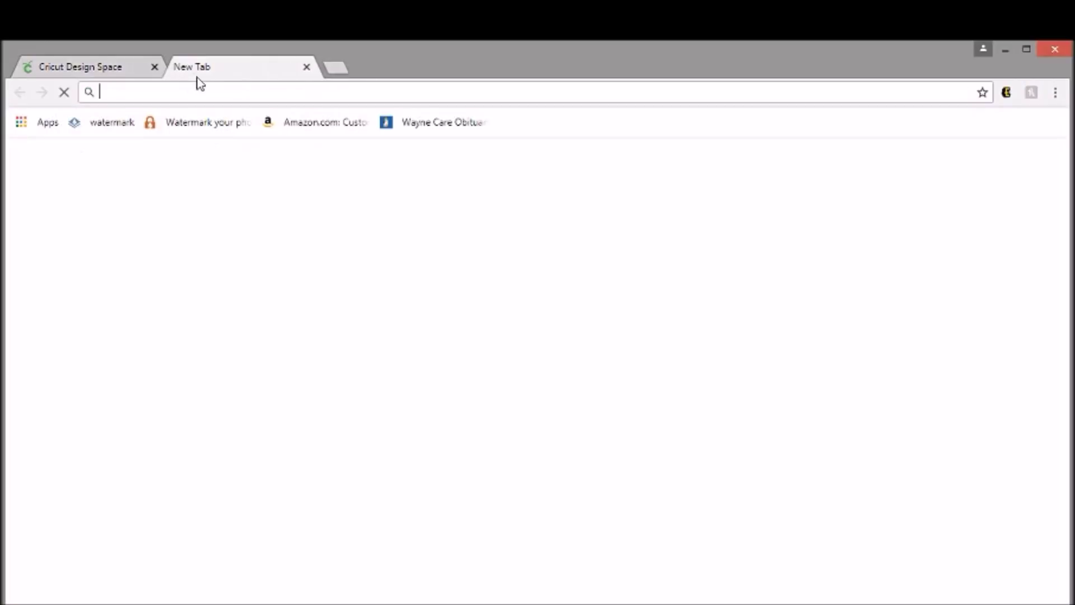
type("swirl")
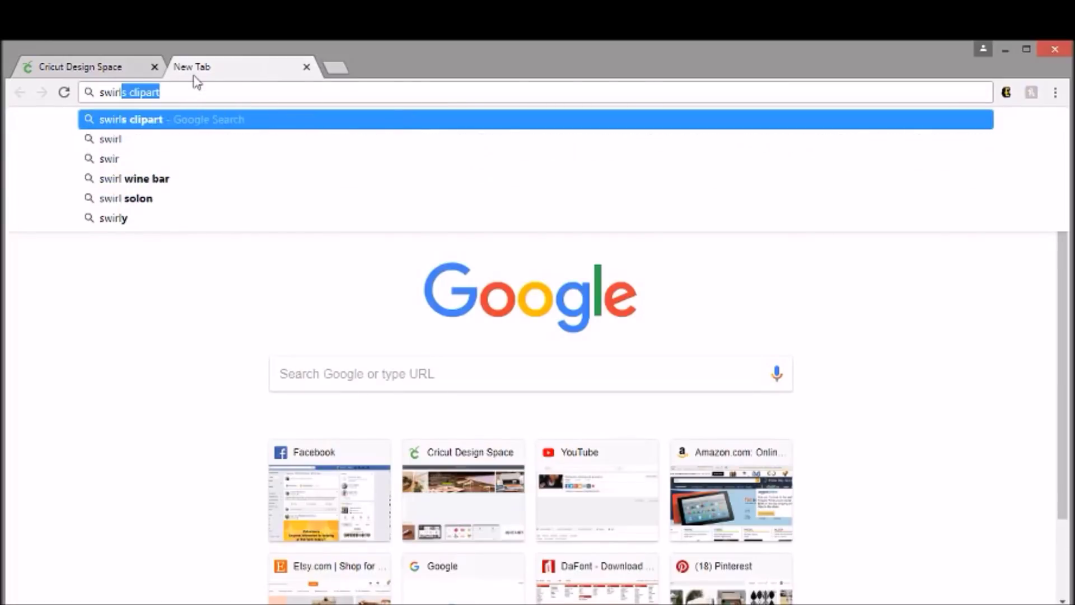
key("Return")
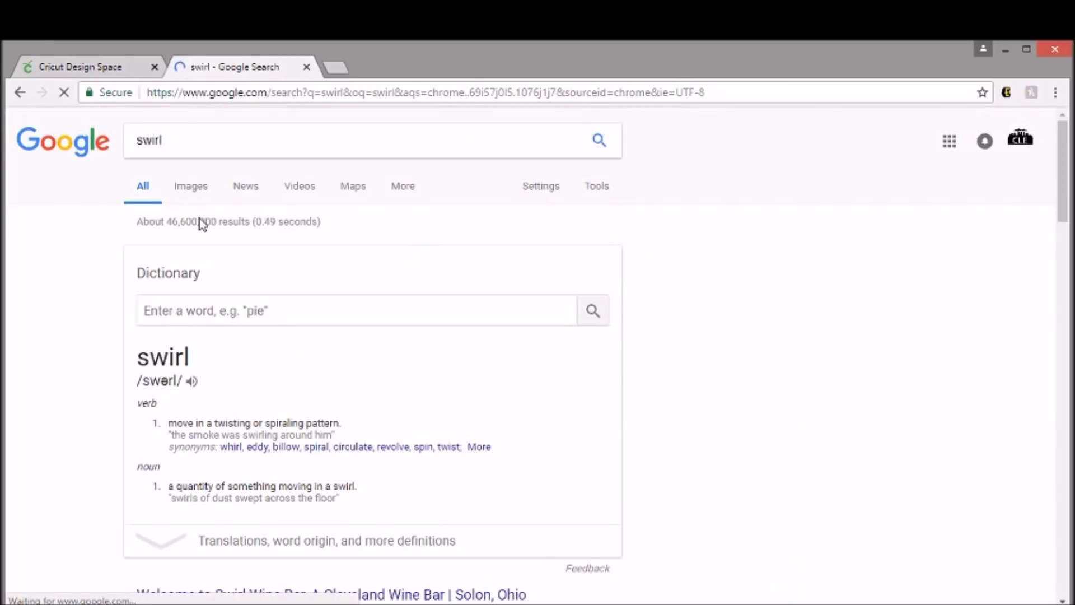
left_click(211, 191)
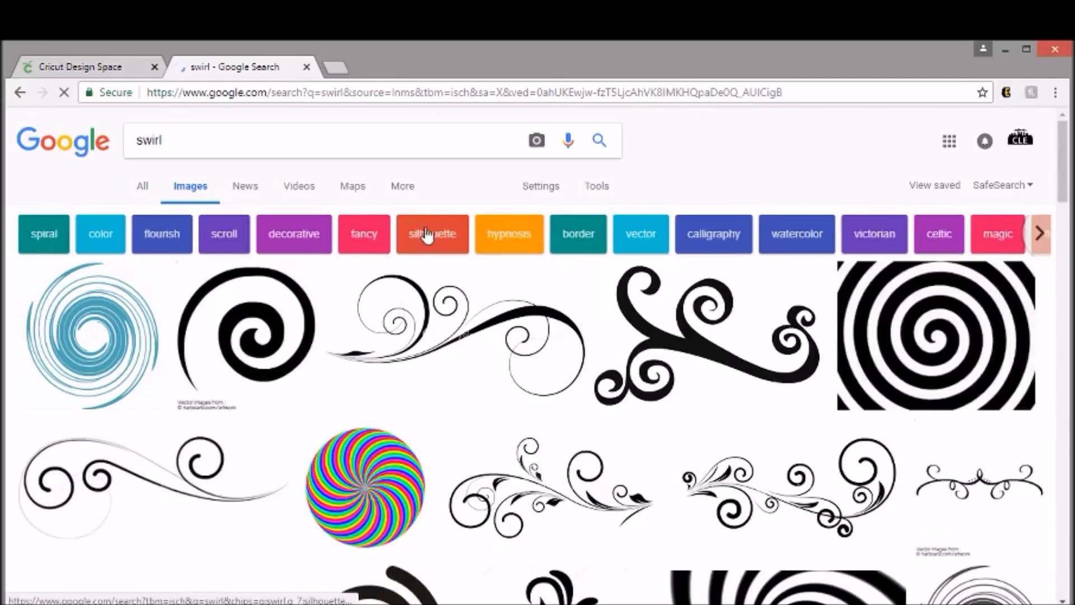
scroll(437, 236, "down", 10)
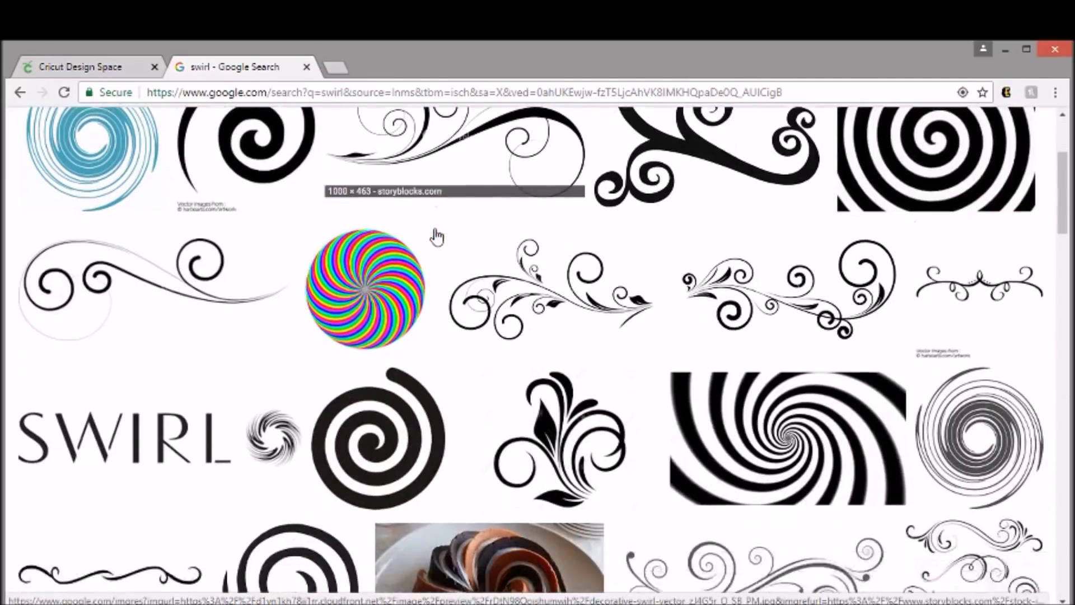
scroll(438, 234, "down", 10)
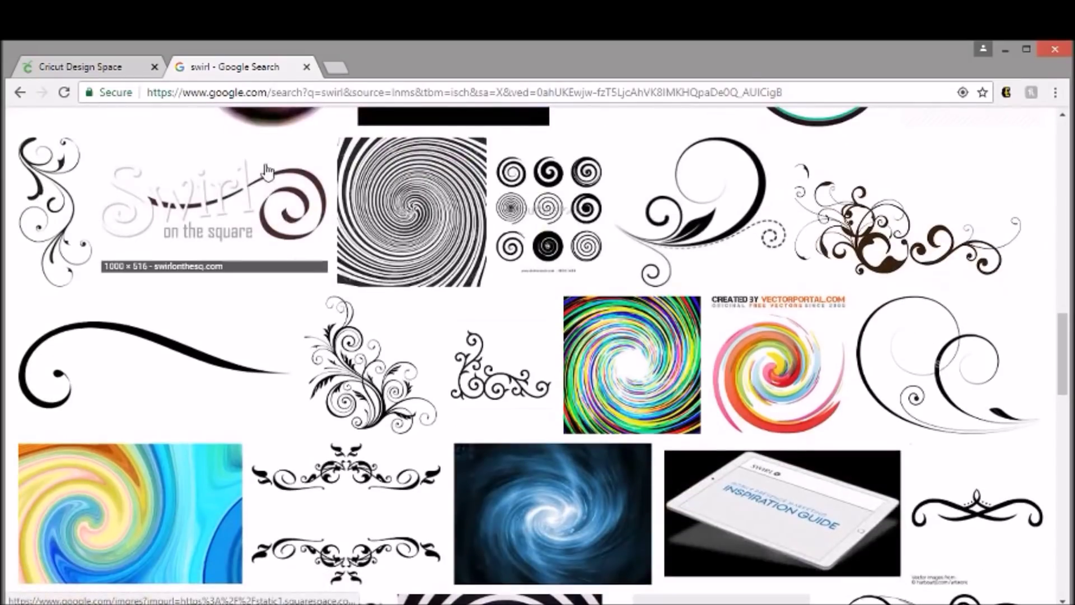
scroll(274, 168, "down", 6)
scroll(286, 150, "down", 8)
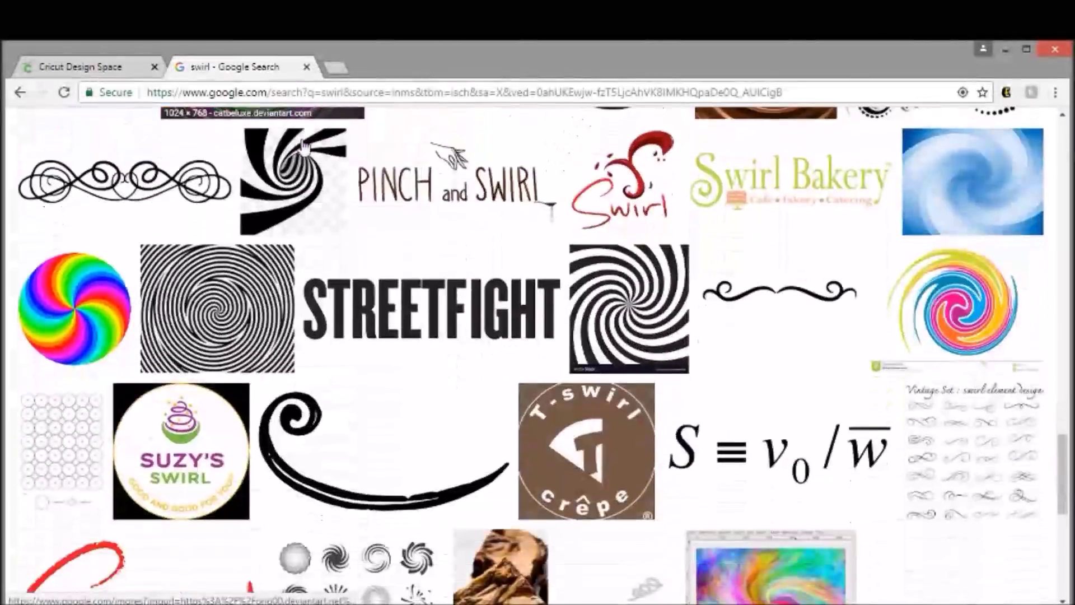
Replace the image search term with "pinecone" and run the search.
scroll(310, 130, "up", 13)
scroll(311, 130, "up", 15)
left_click_drag(293, 137, 3, 160)
type("pinecone")
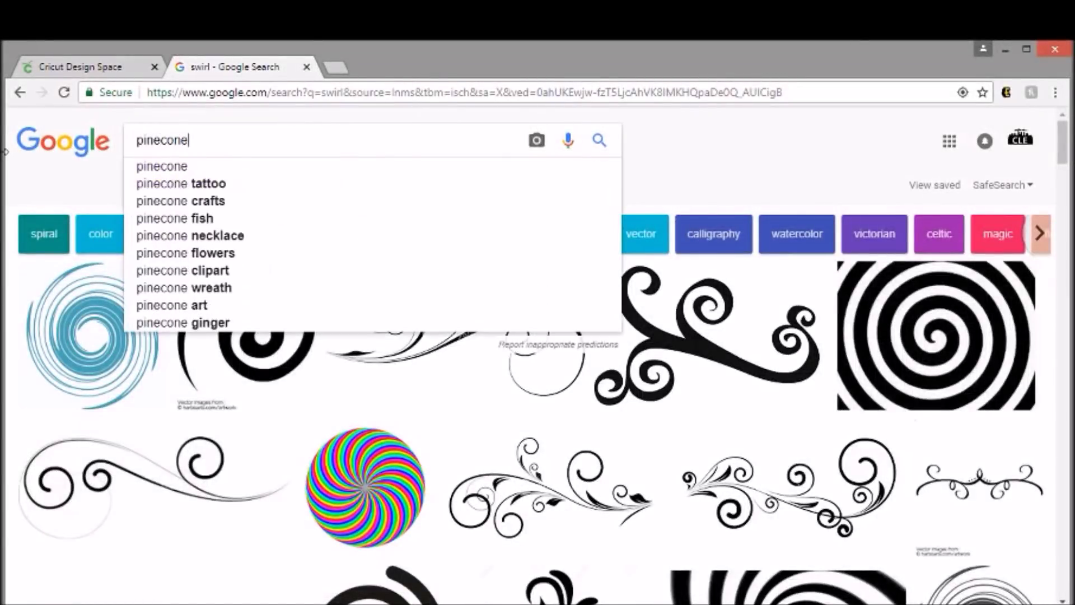
key("Return")
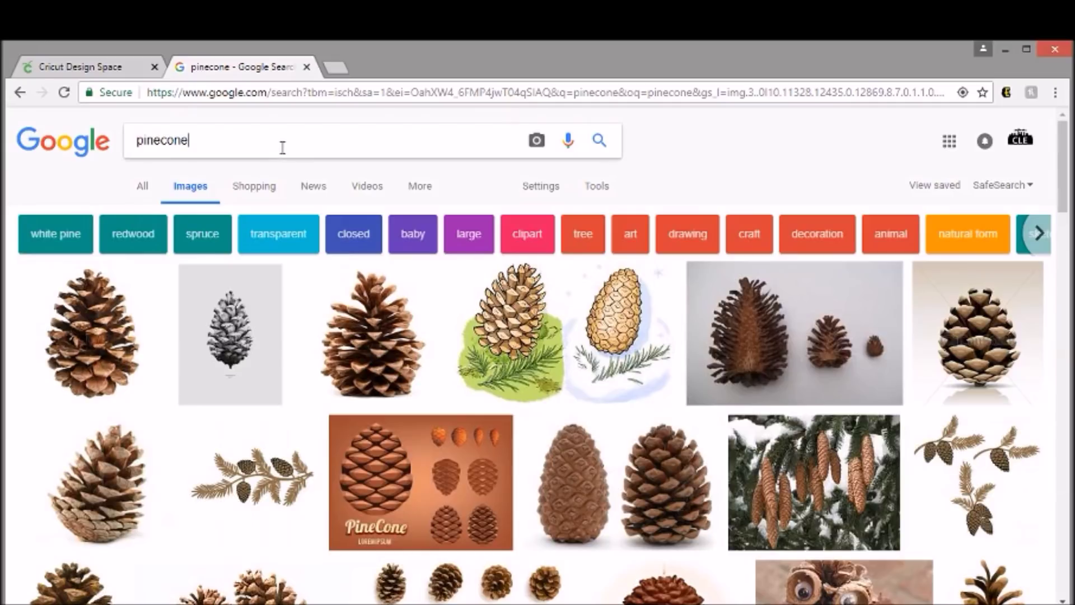
Narrow the image search to "pinecone silhouette" and look through the designs for usable artwork.
type("si")
key("Down")
key("Return")
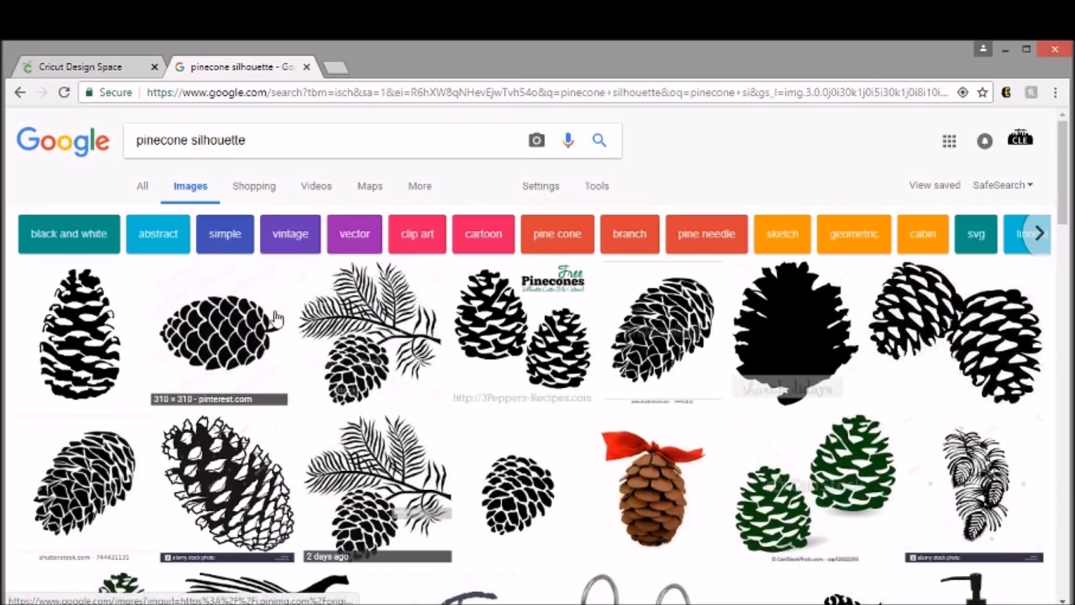
scroll(276, 312, "down", 4)
scroll(412, 296, "down", 1)
scroll(415, 291, "down", 7)
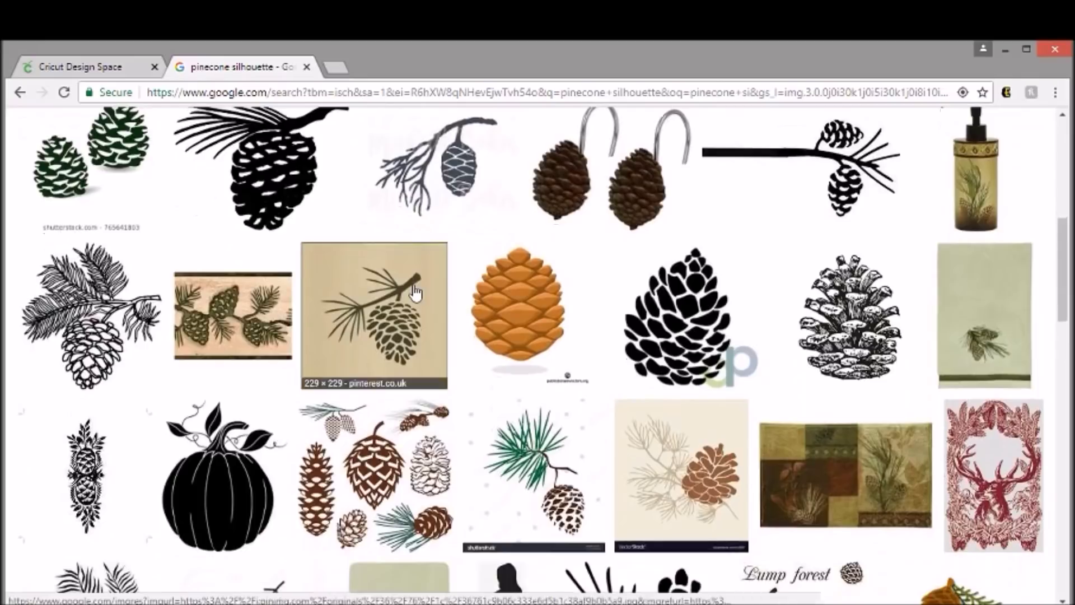
scroll(415, 292, "down", 5)
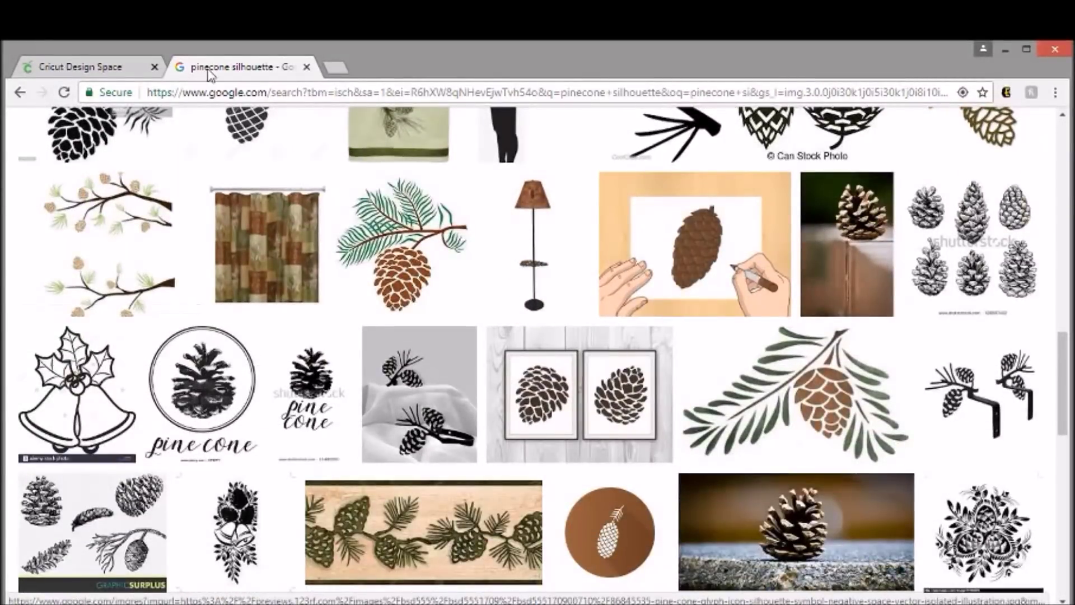
Return to Cricut Design Space and add a new text reading "12456".
left_click(90, 68)
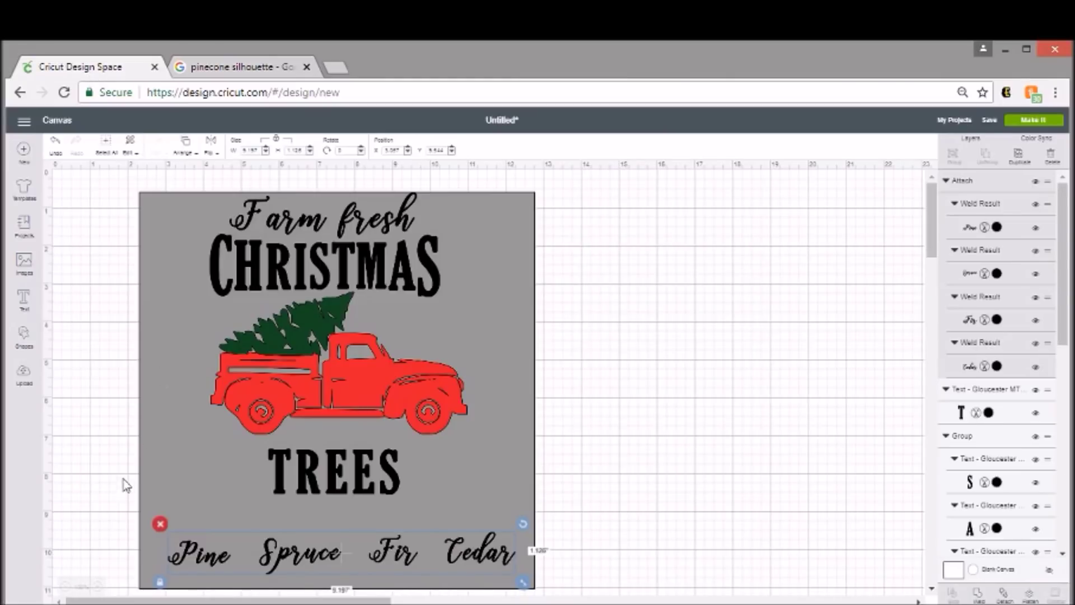
left_click(24, 312)
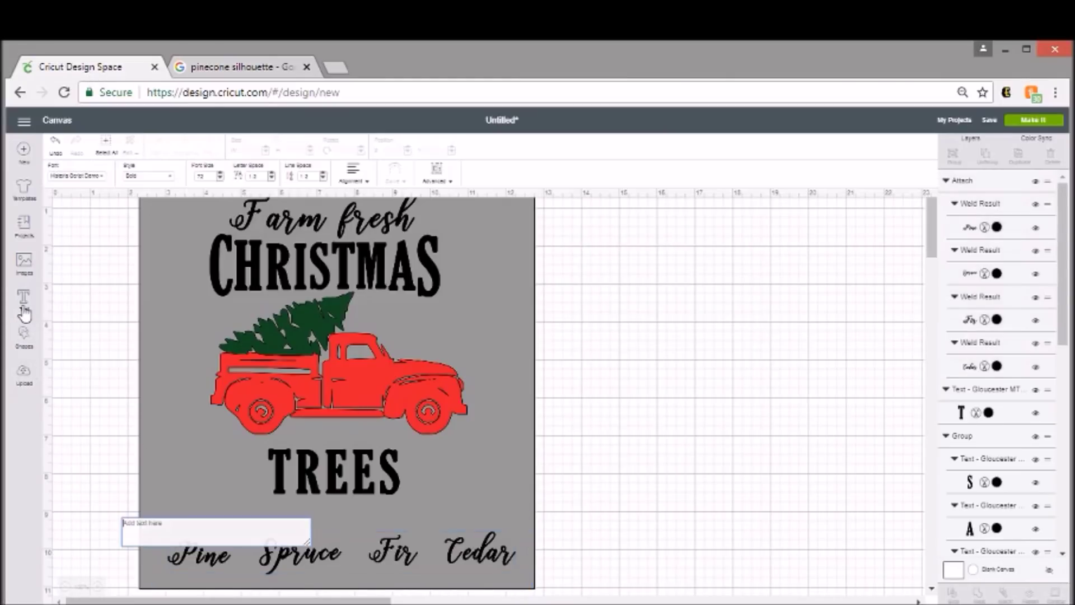
type("12456")
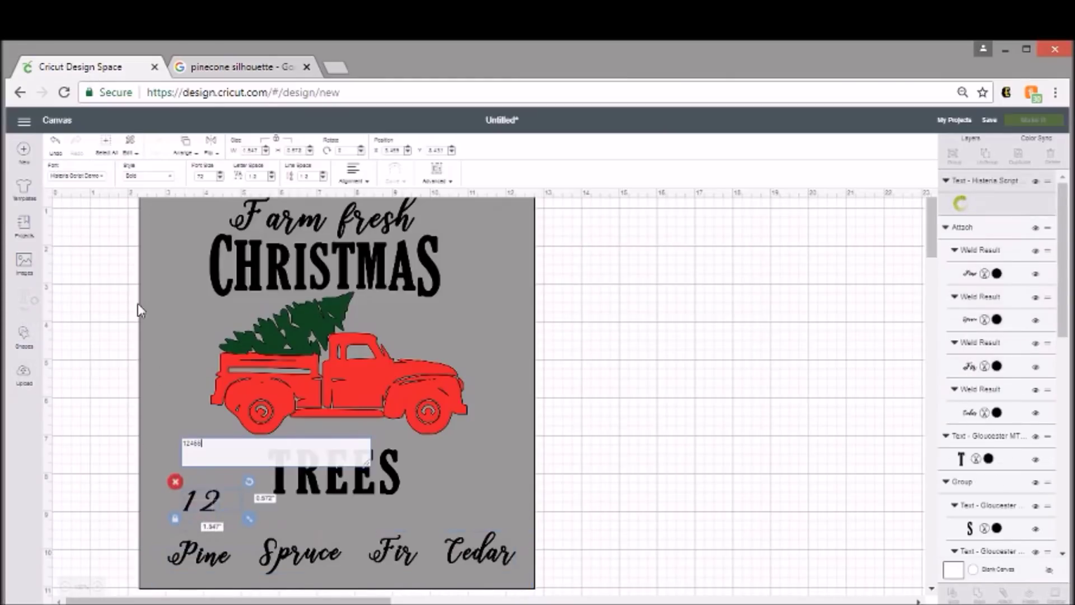
Look through the system fonts for one with decorative swirl characters for the "12456" text.
left_click(86, 177)
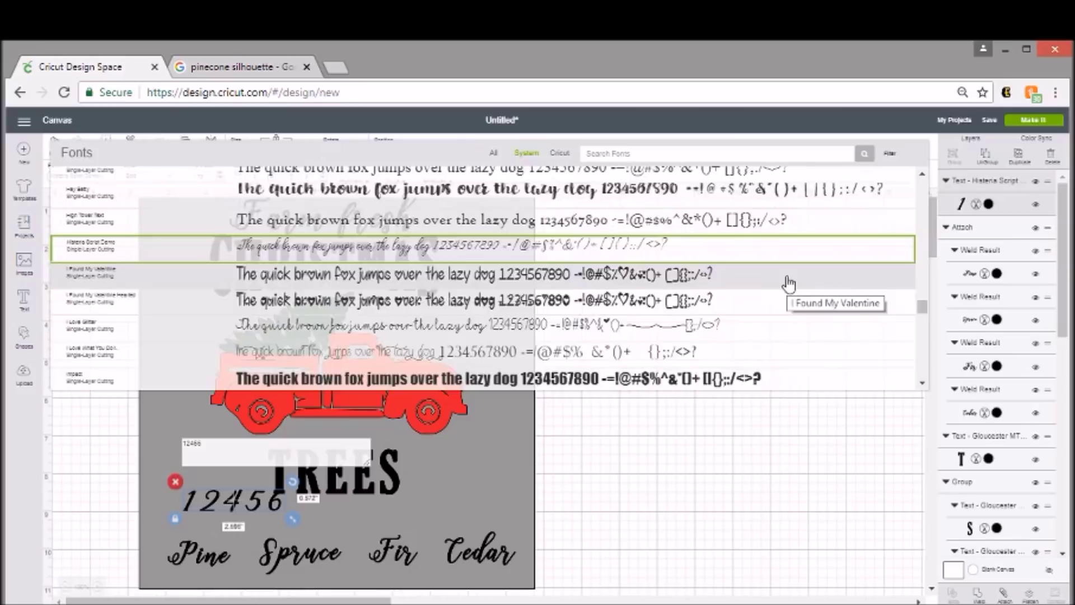
scroll(784, 286, "up", 5)
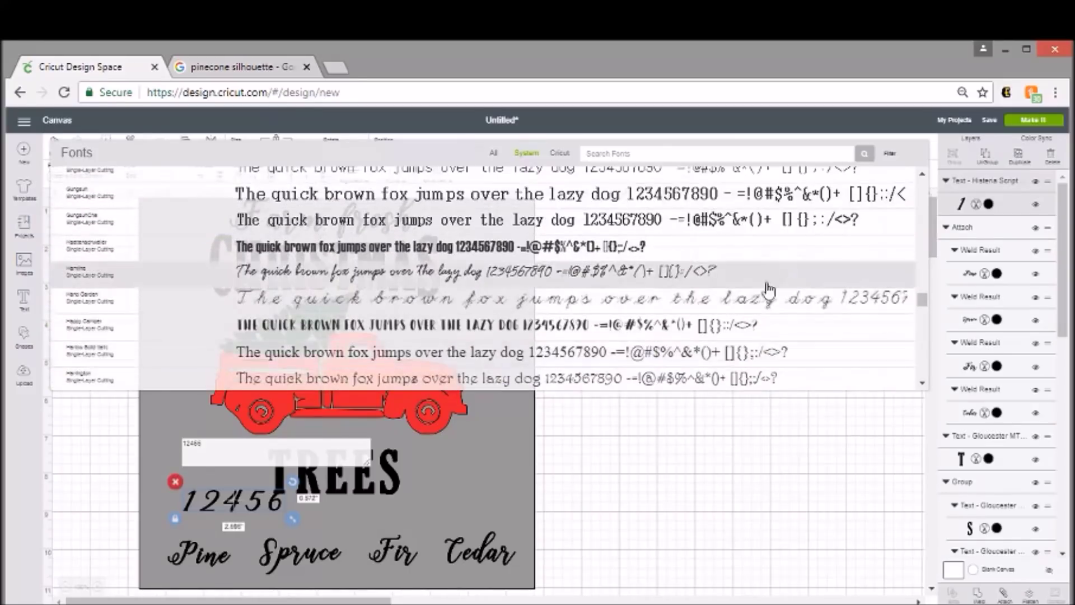
scroll(784, 230, "up", 2)
scroll(784, 229, "up", 5)
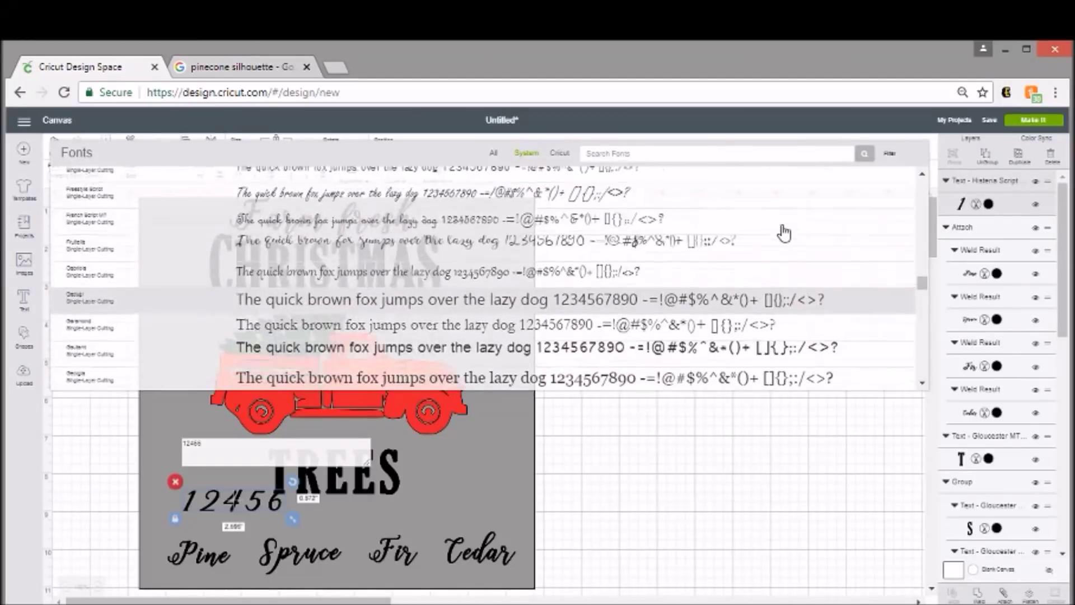
scroll(784, 232, "up", 6)
scroll(784, 232, "up", 5)
scroll(784, 232, "down", 3)
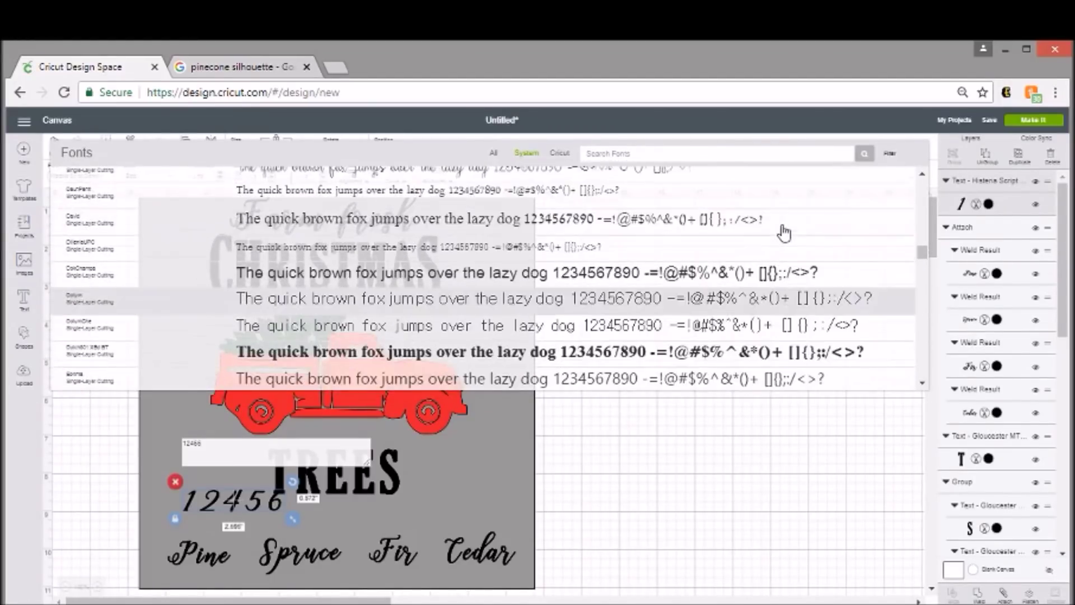
scroll(785, 231, "up", 2)
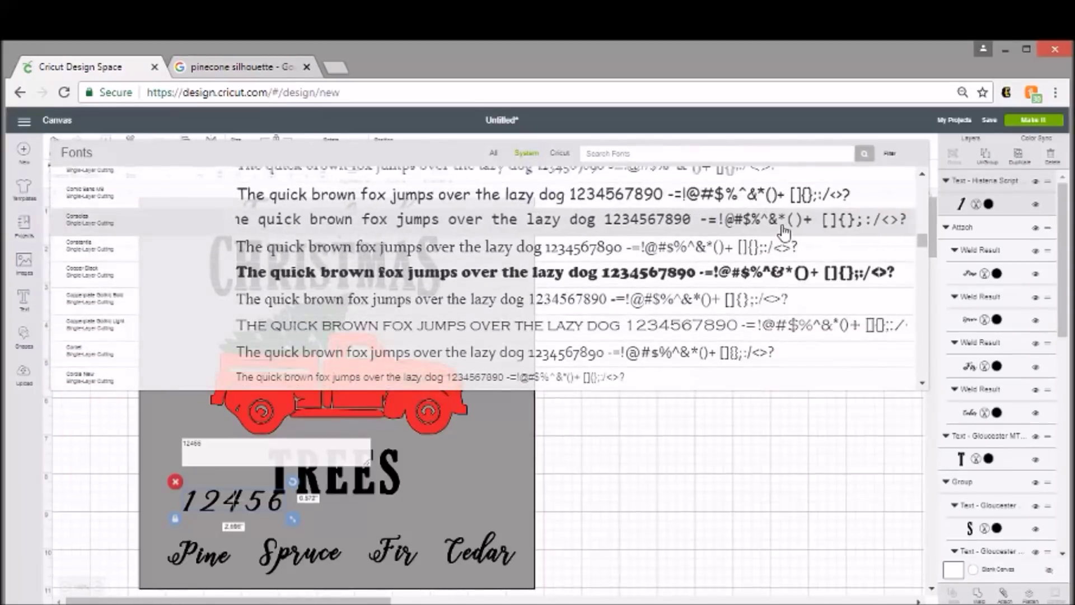
scroll(784, 231, "up", 5)
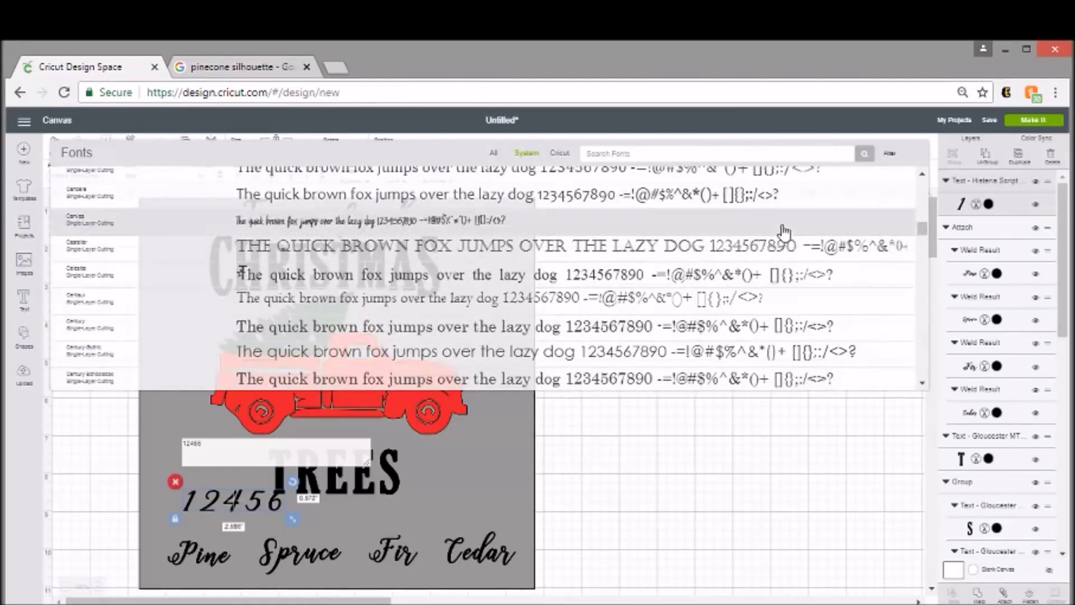
scroll(784, 232, "up", 2)
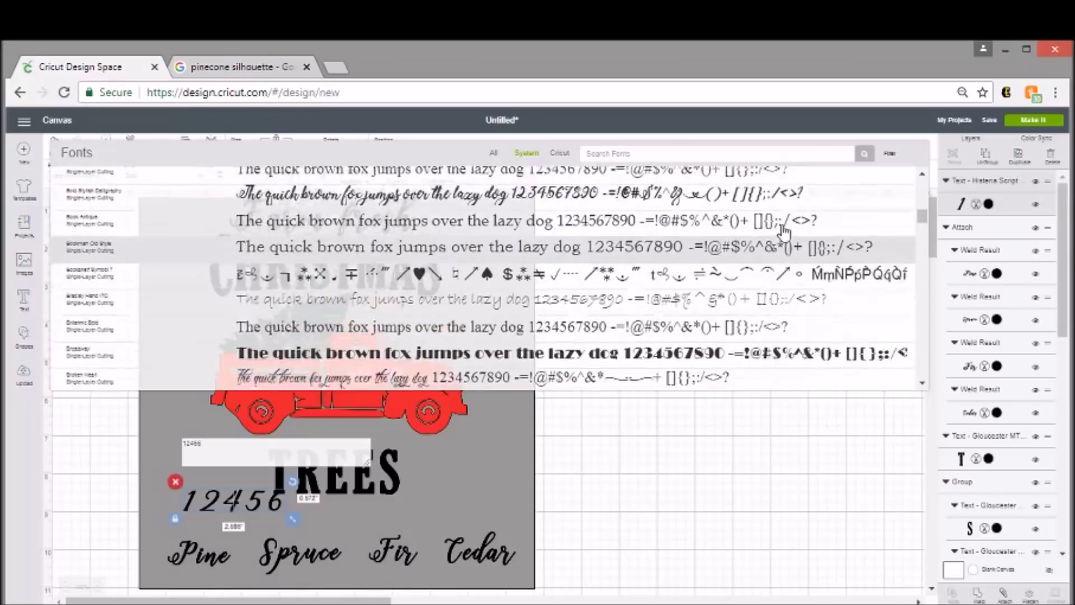
scroll(784, 232, "up", 4)
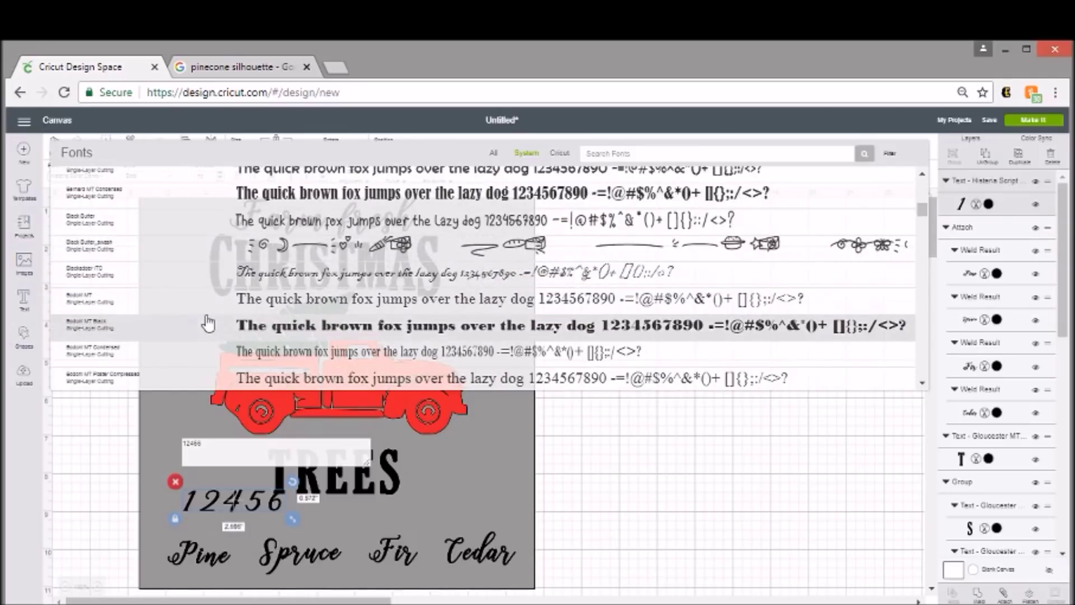
scroll(529, 290, "up", 10)
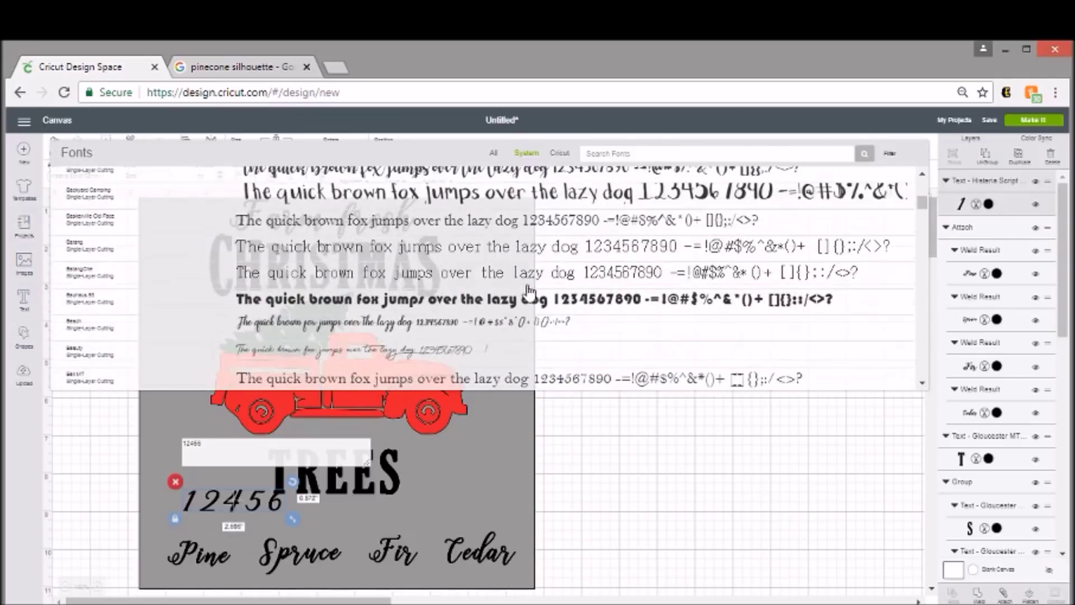
scroll(529, 290, "up", 5)
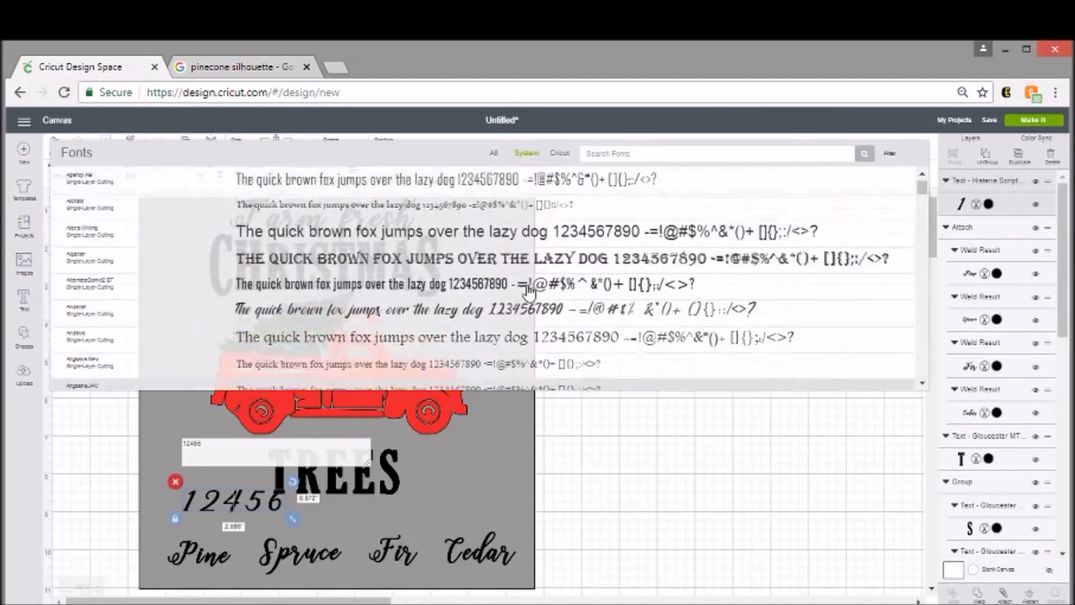
scroll(529, 291, "down", 15)
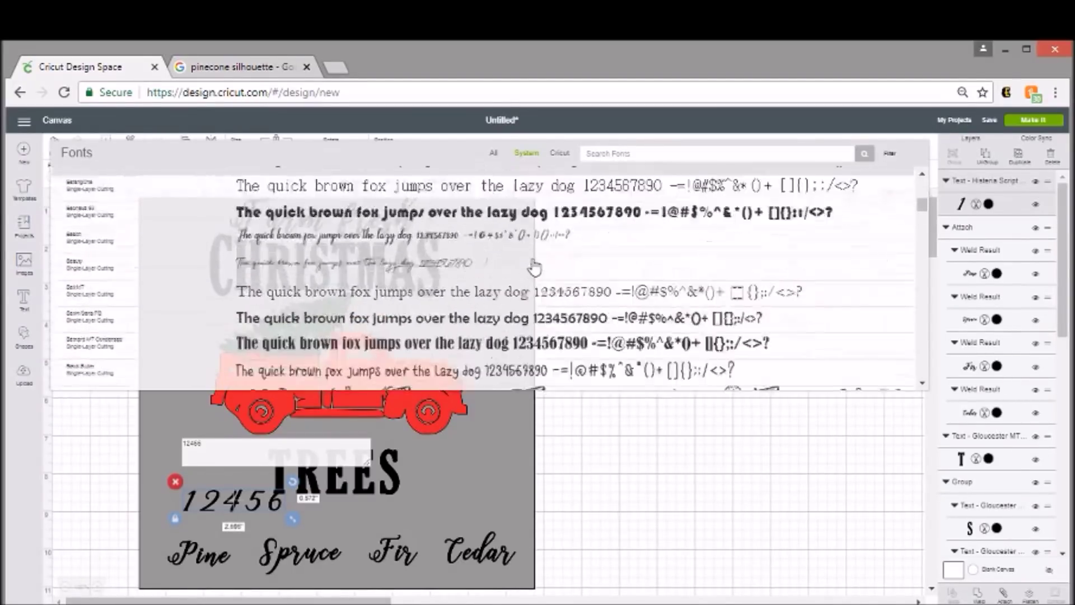
scroll(535, 266, "down", 3)
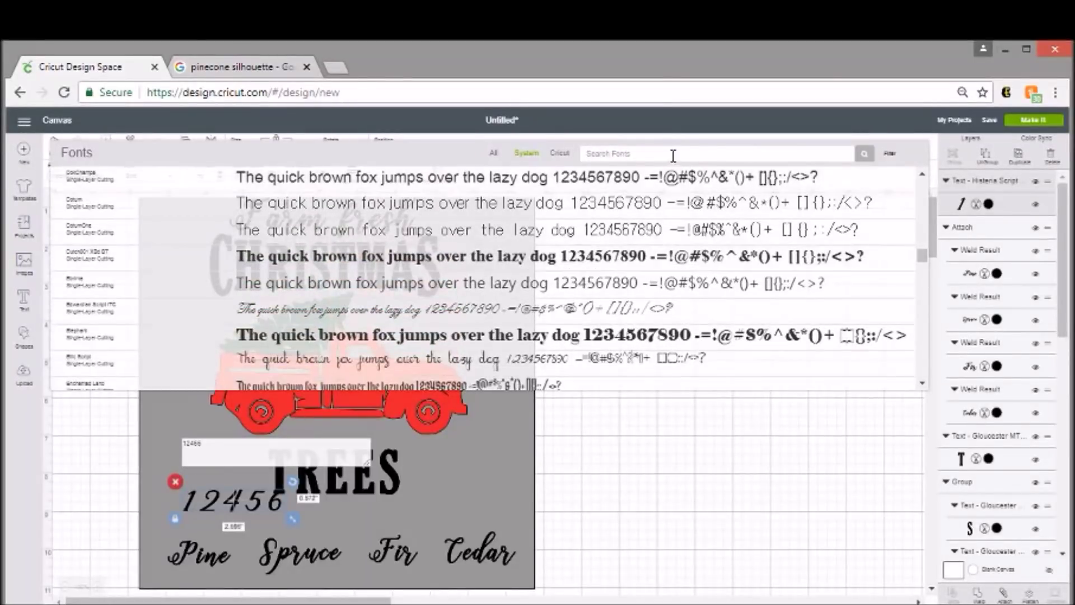
Search the system fonts for Stea, apply it to the "12456" text, and move the text beside the sign.
left_click(643, 160)
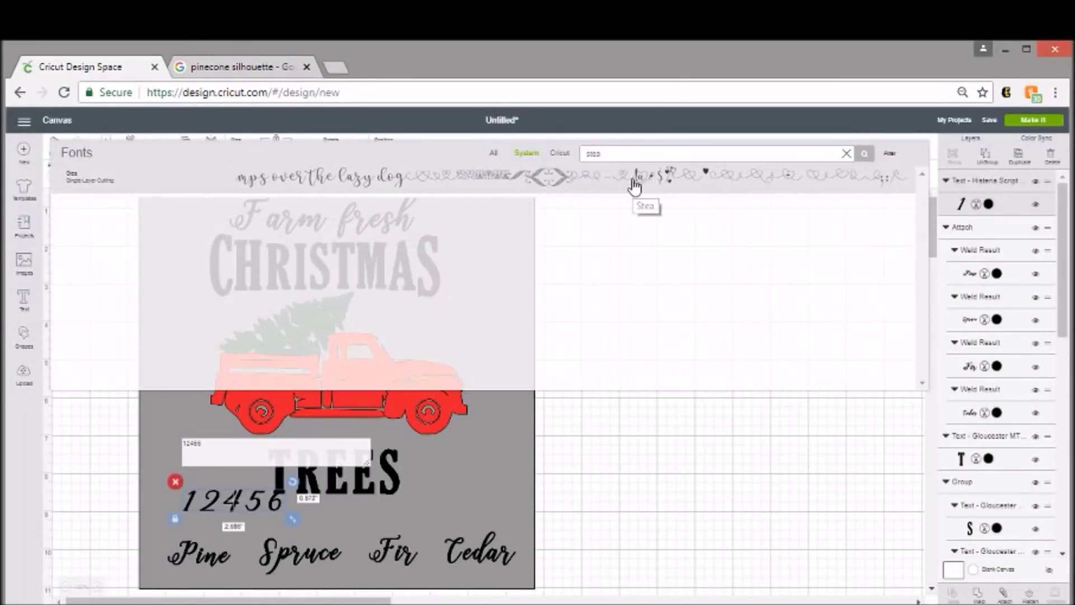
left_click(635, 180)
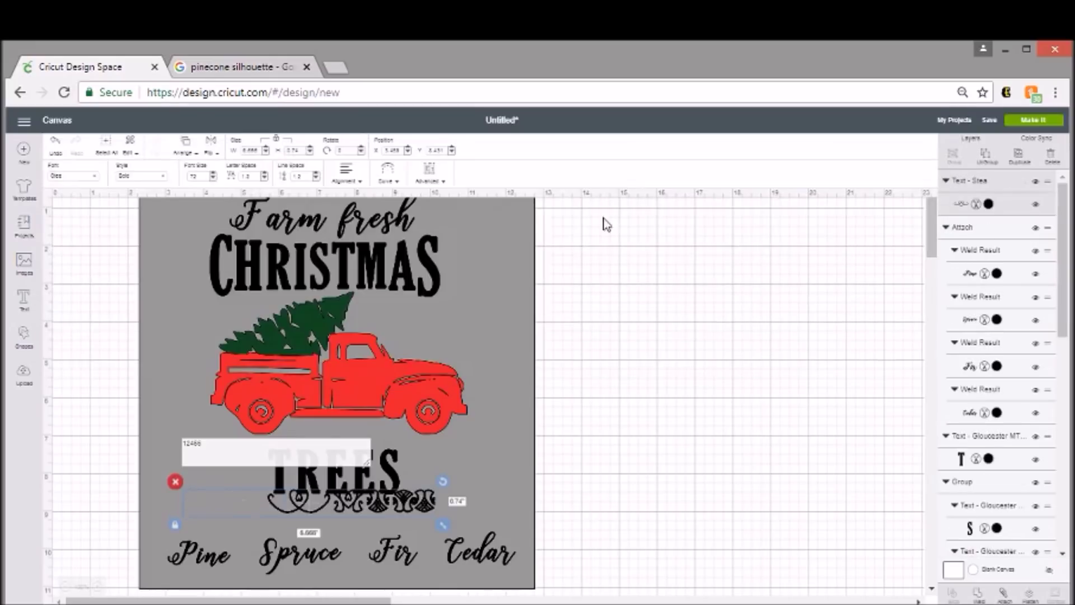
left_click_drag(326, 499, 723, 431)
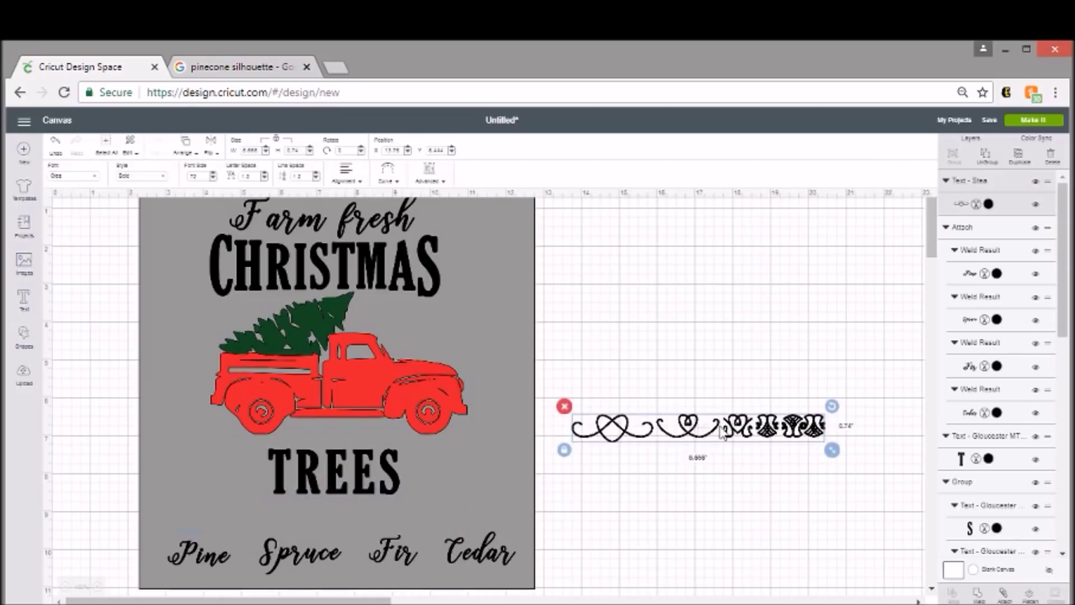
Replace the "12456" text beside the sign with "Pine Spruce Fir Cedar" in the Stea font.
double_click(647, 439)
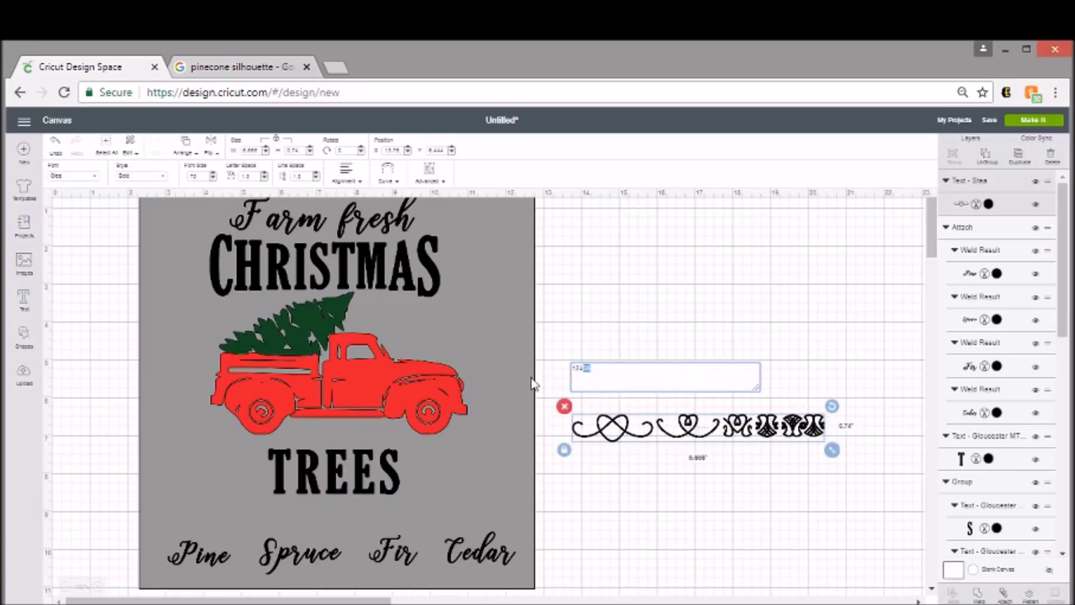
key("BackSpace")
key("BackSpace")
key("BackSpace")
key("BackSpace")
type("Pi")
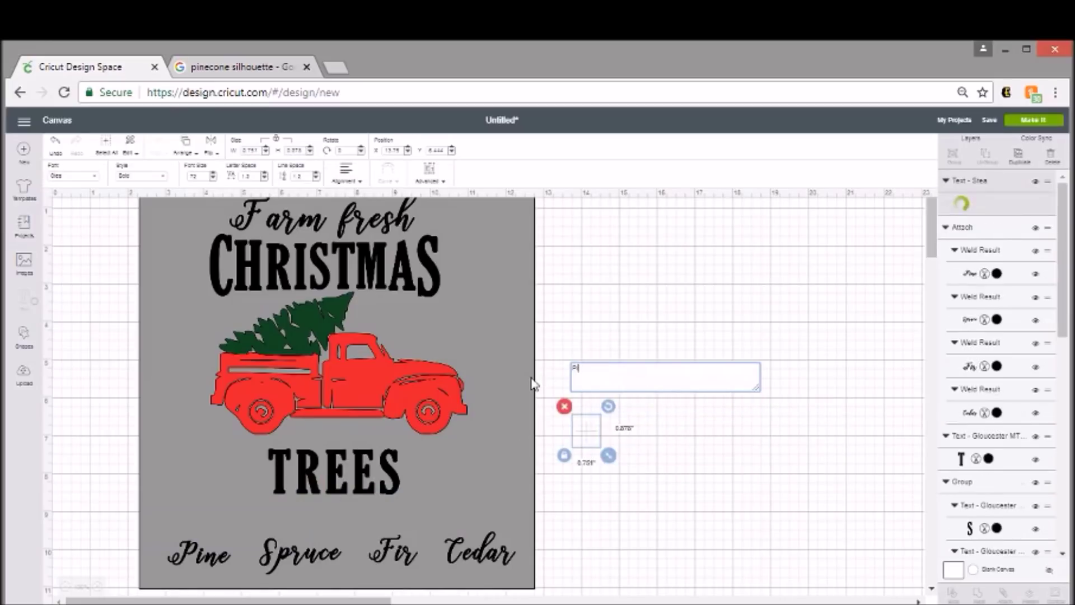
type("ne")
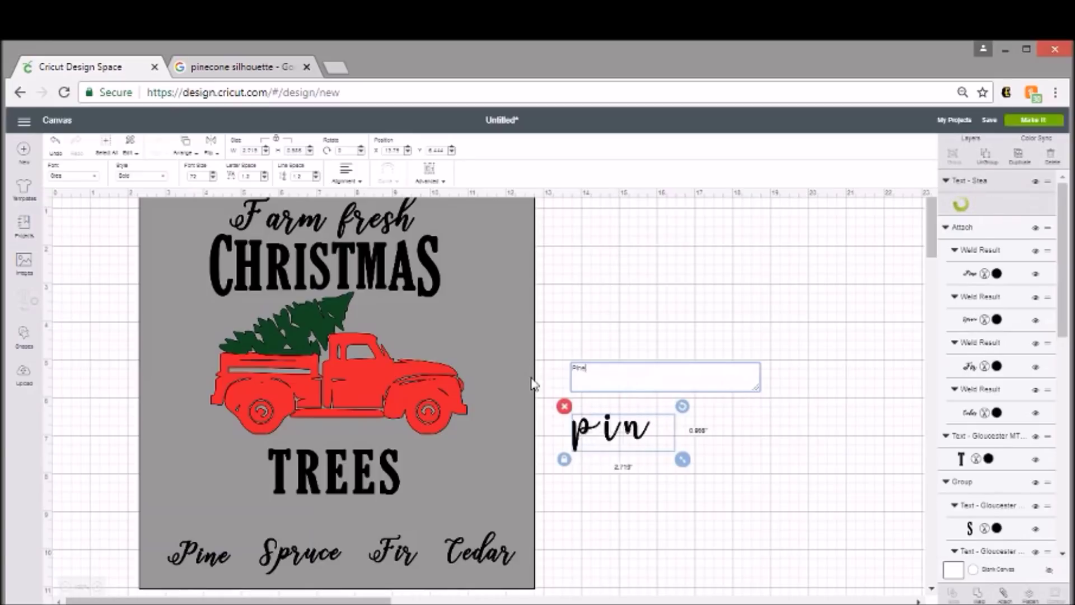
type(" Sprice")
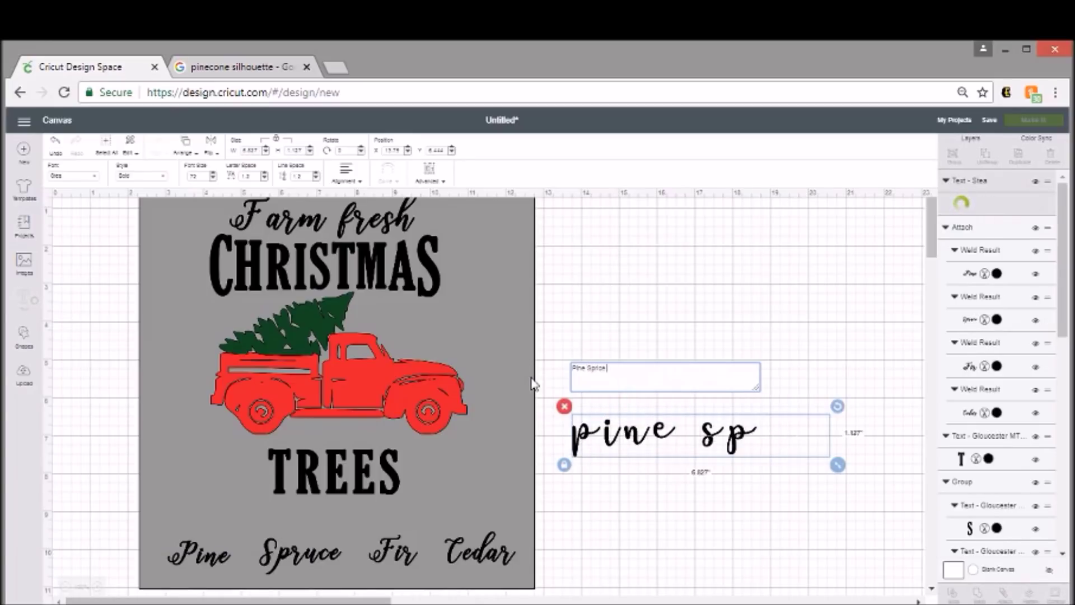
key("BackSpace")
key("BackSpace")
key("BackSpace")
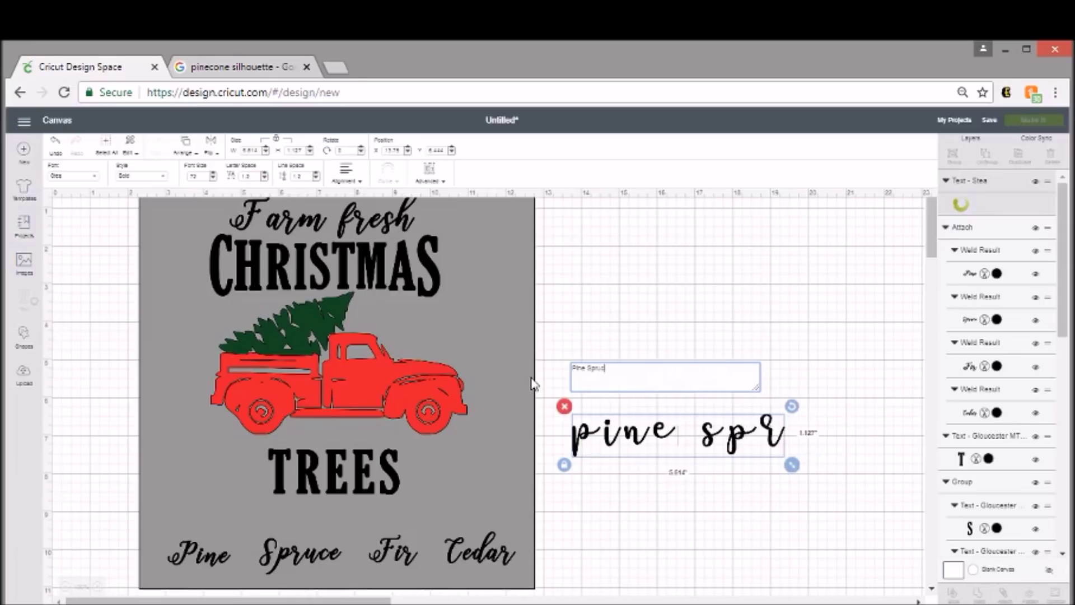
type("uce")
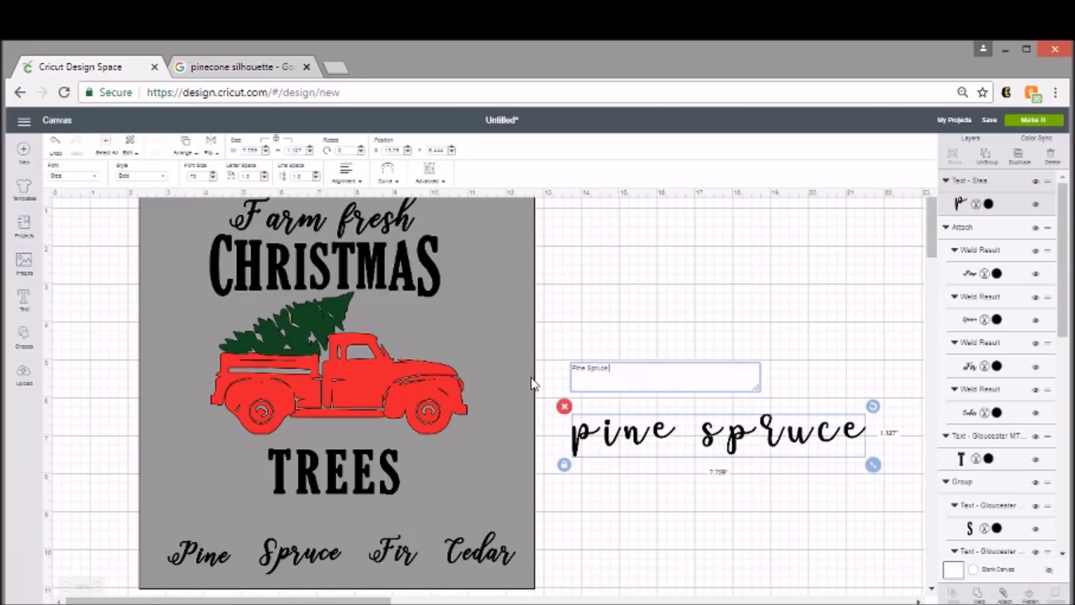
type(" Fir")
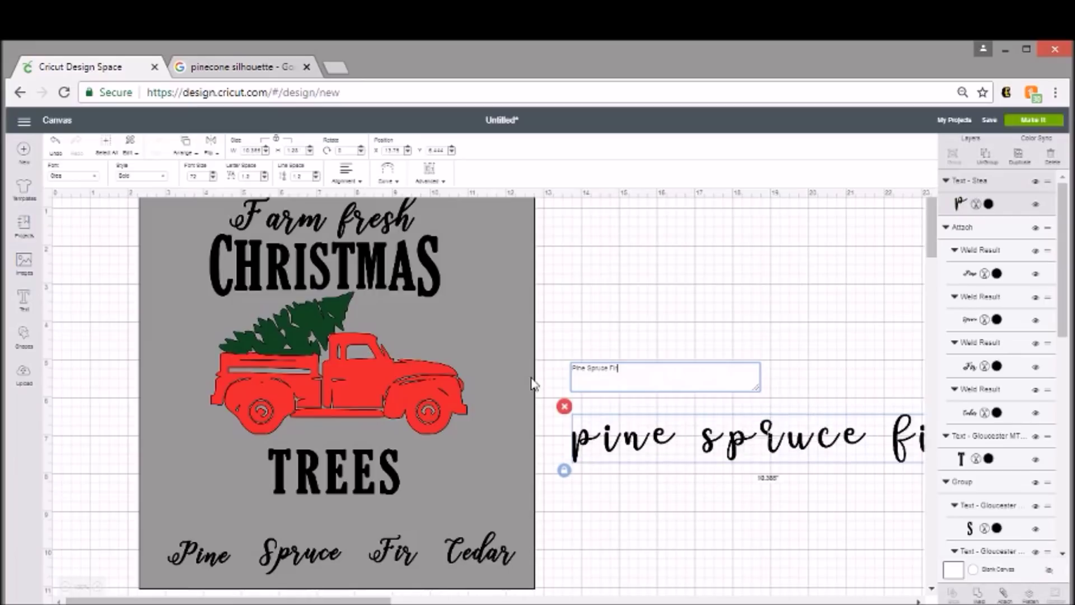
type(" Cedar")
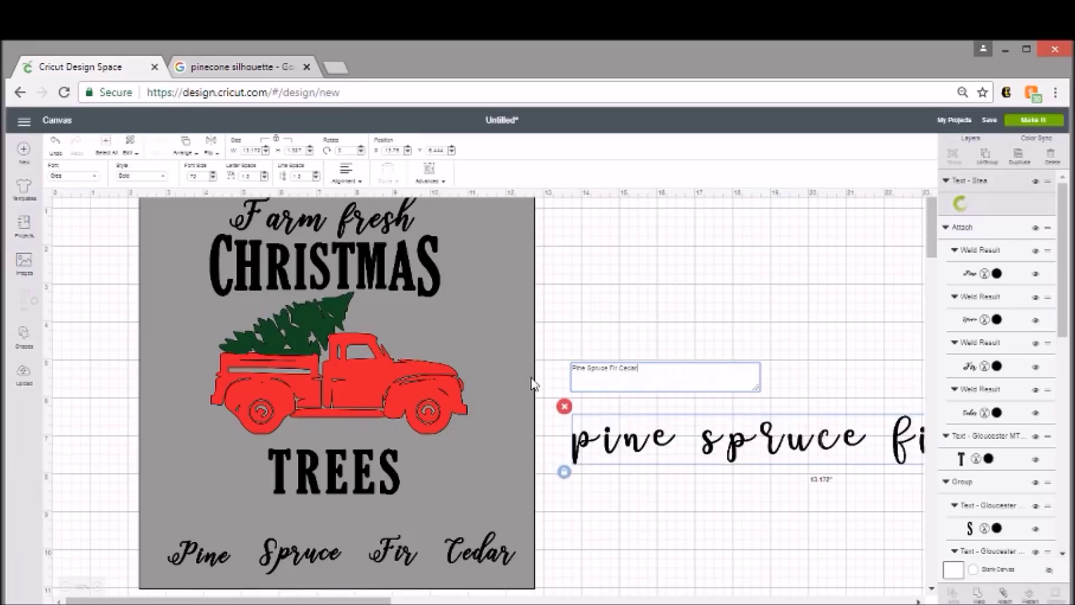
Try the Stea "Pine Spruce Fir Cedar" text over the lower part of the sign and delete it.
left_click(713, 452)
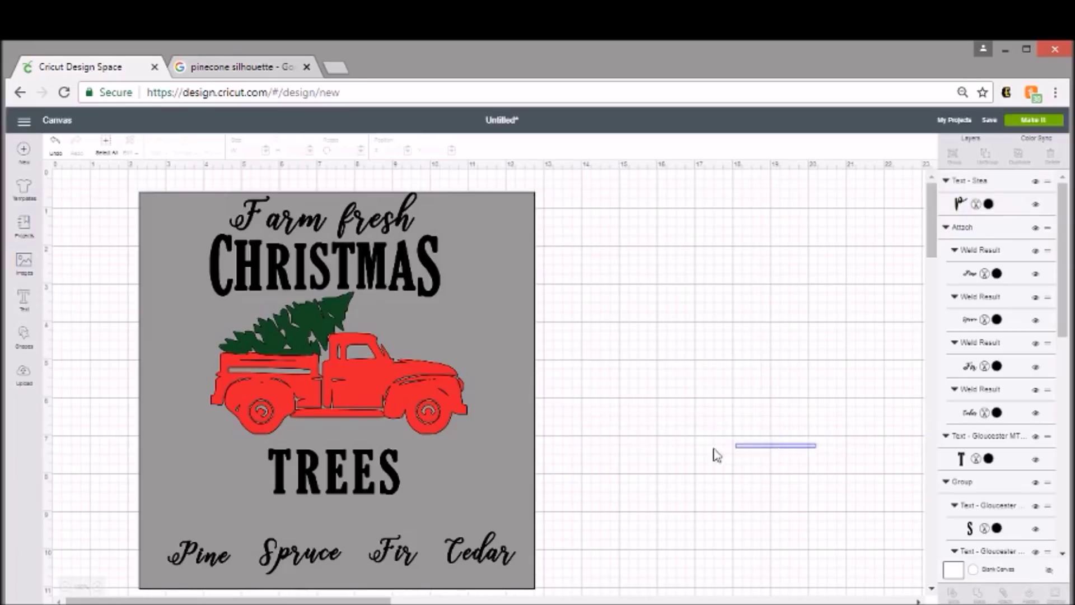
left_click_drag(726, 445, 347, 474)
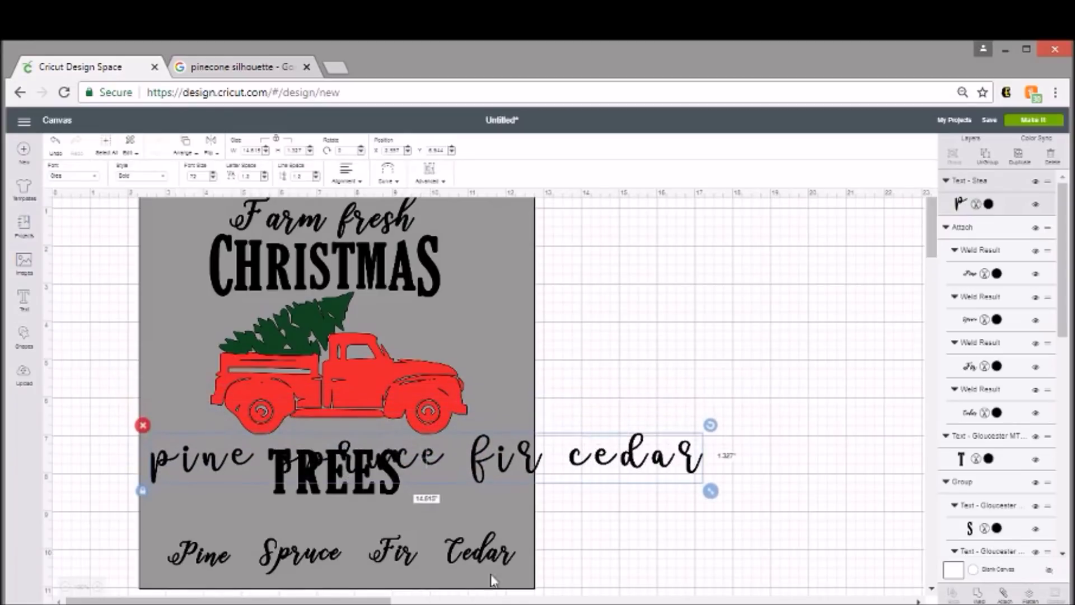
left_click_drag(523, 478, 524, 515)
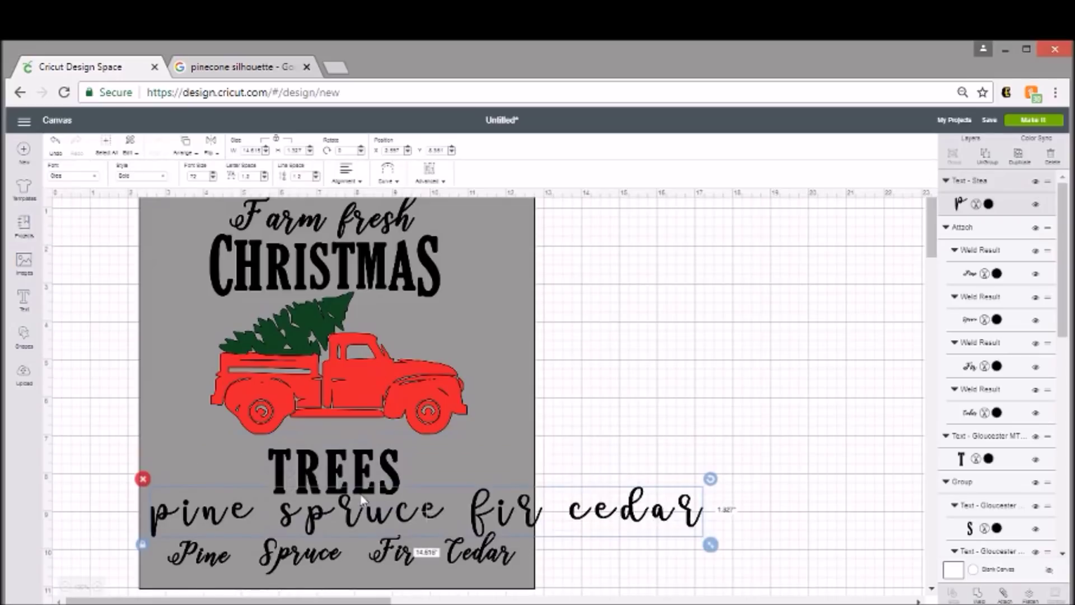
left_click_drag(479, 515, 562, 487)
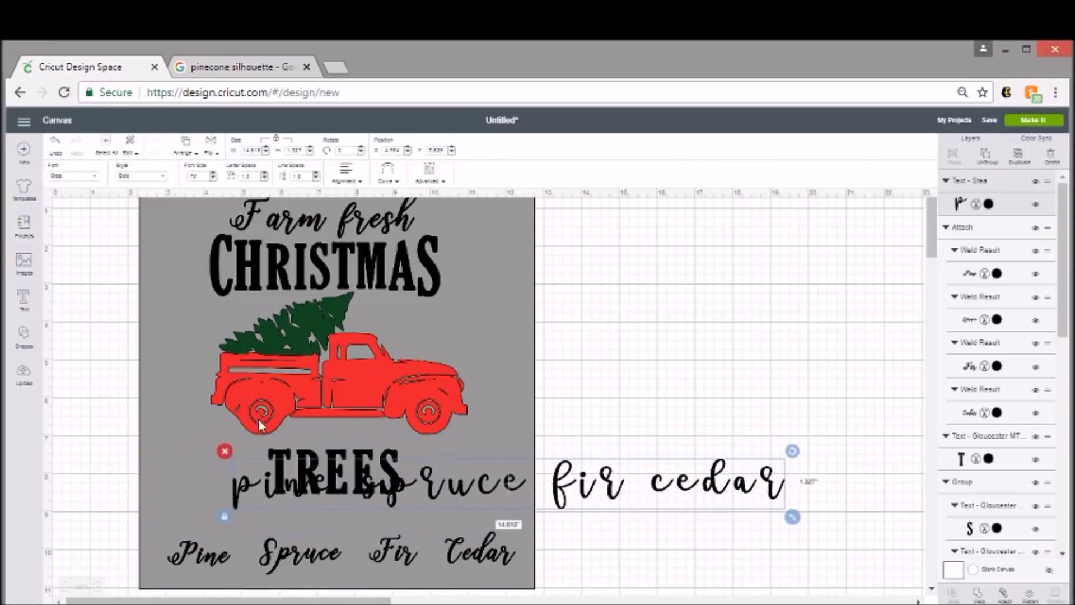
left_click(225, 451)
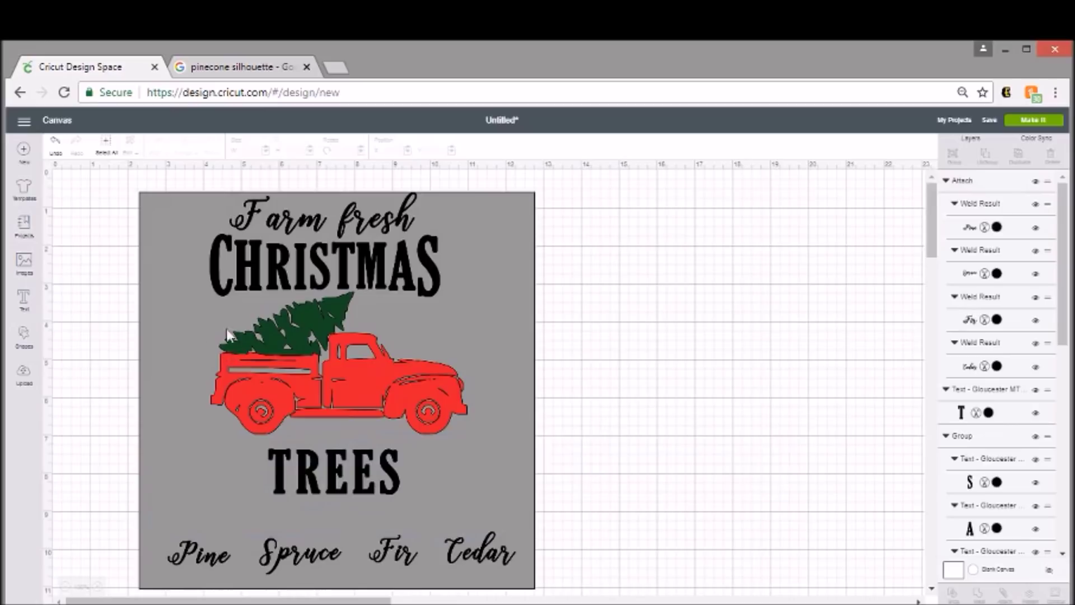
Add a "~" swirl in the Stea font, shrink it to about 0.67 inches wide, and place it between Pine and Spruce.
left_click(24, 300)
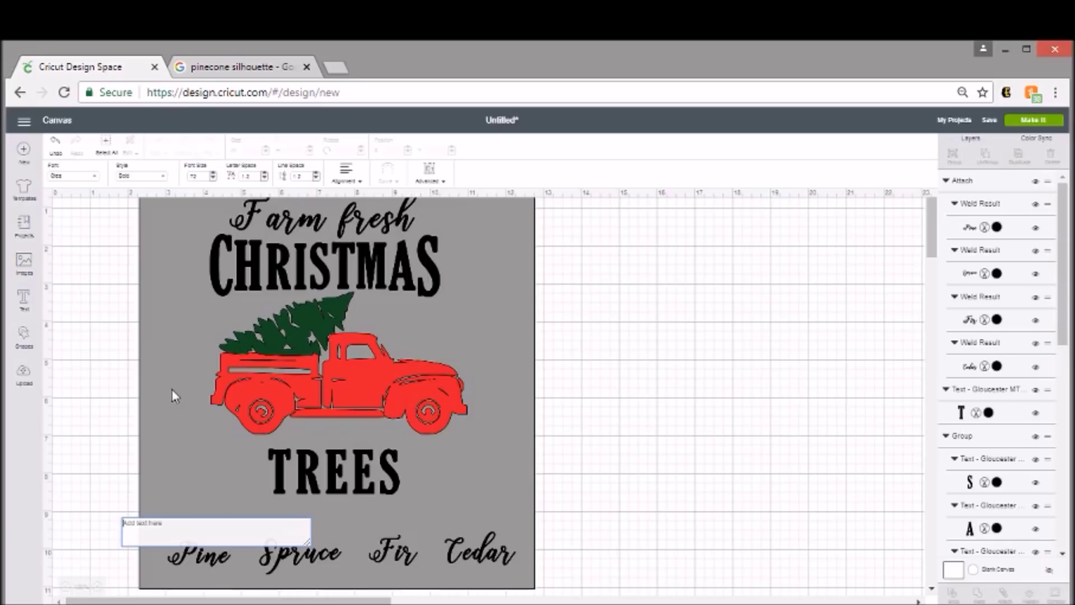
key("ctrl+v")
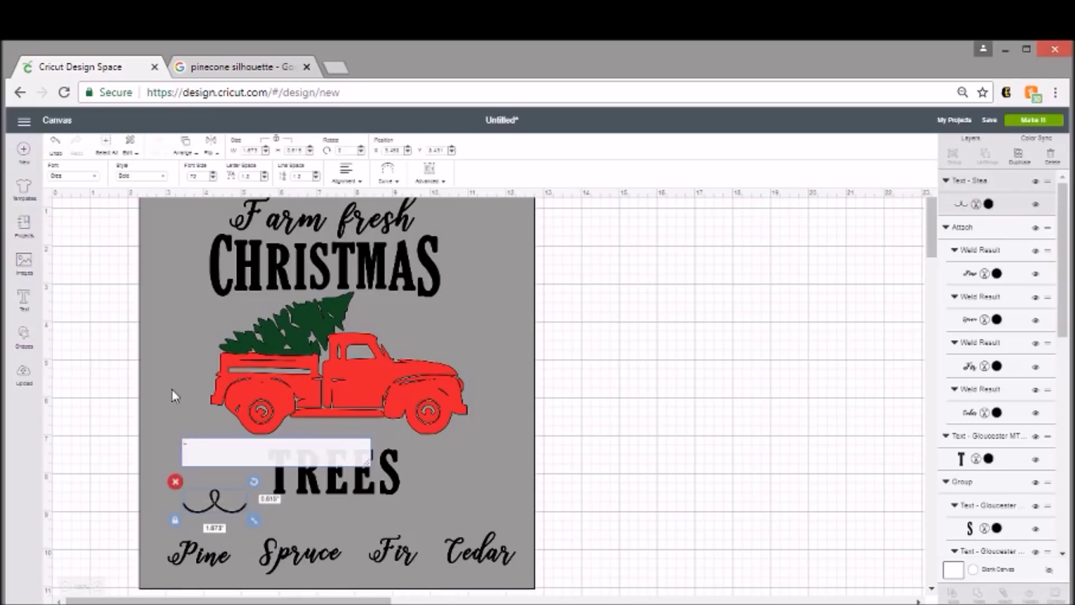
left_click_drag(226, 499, 249, 558)
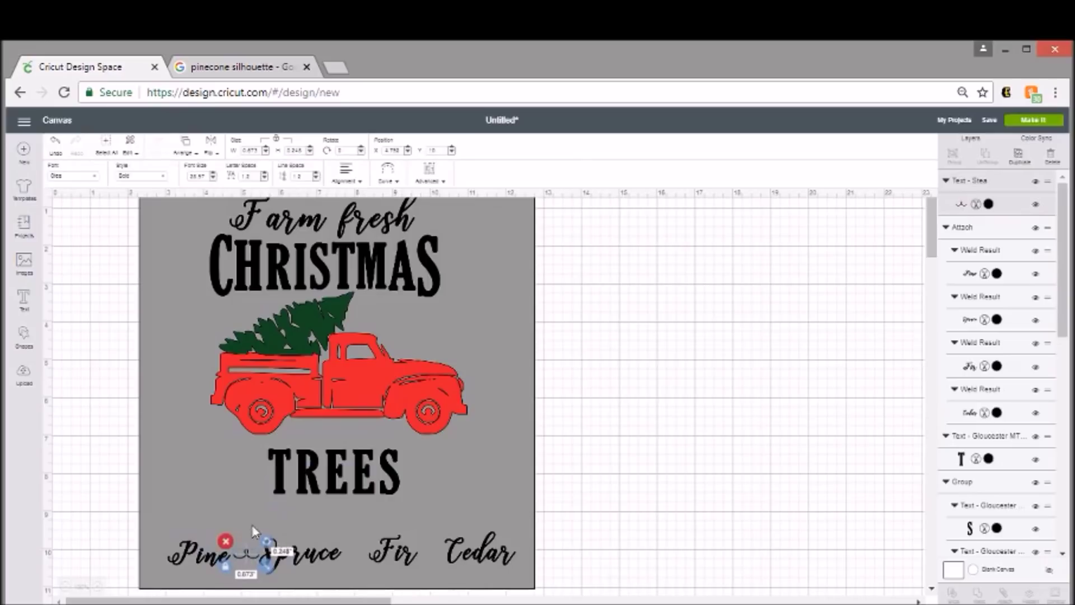
left_click(202, 490)
left_click(248, 553)
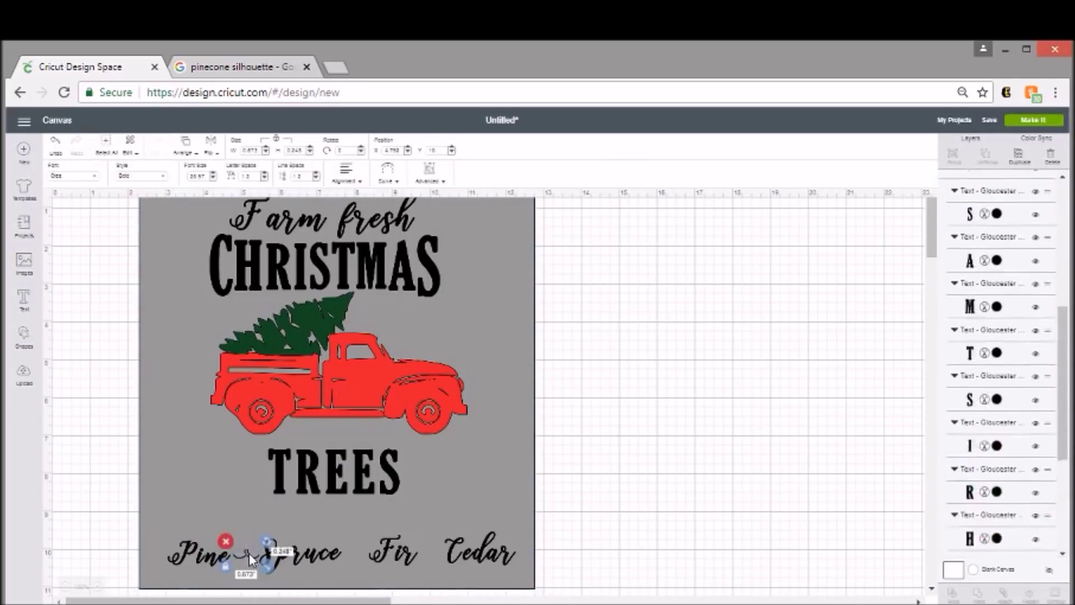
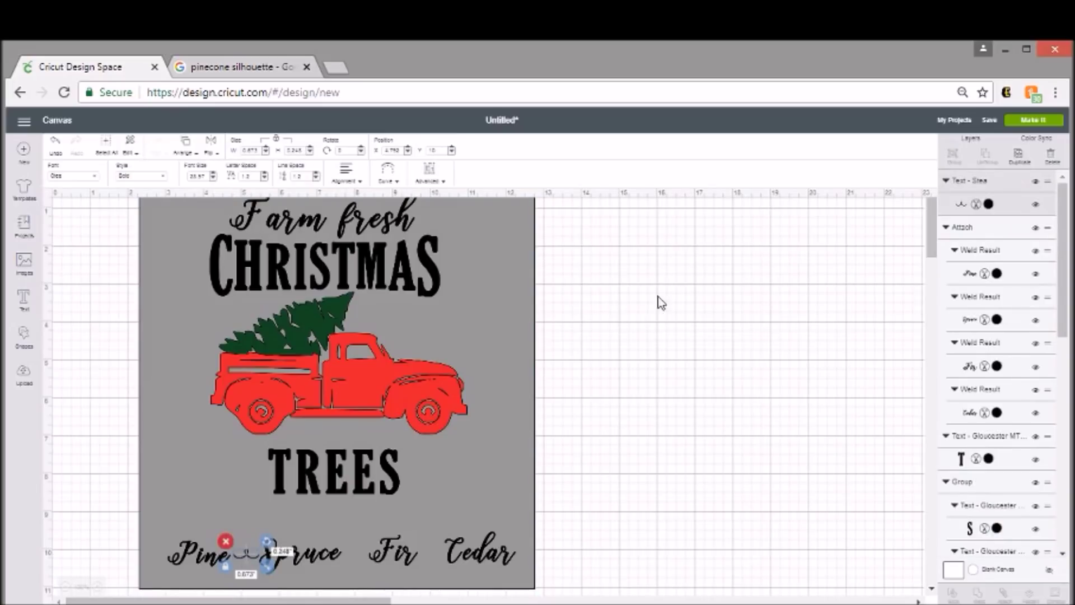
Duplicate the swirl and position the copies between Spruce and Fir and between Fir and Cedar.
left_click(1019, 159)
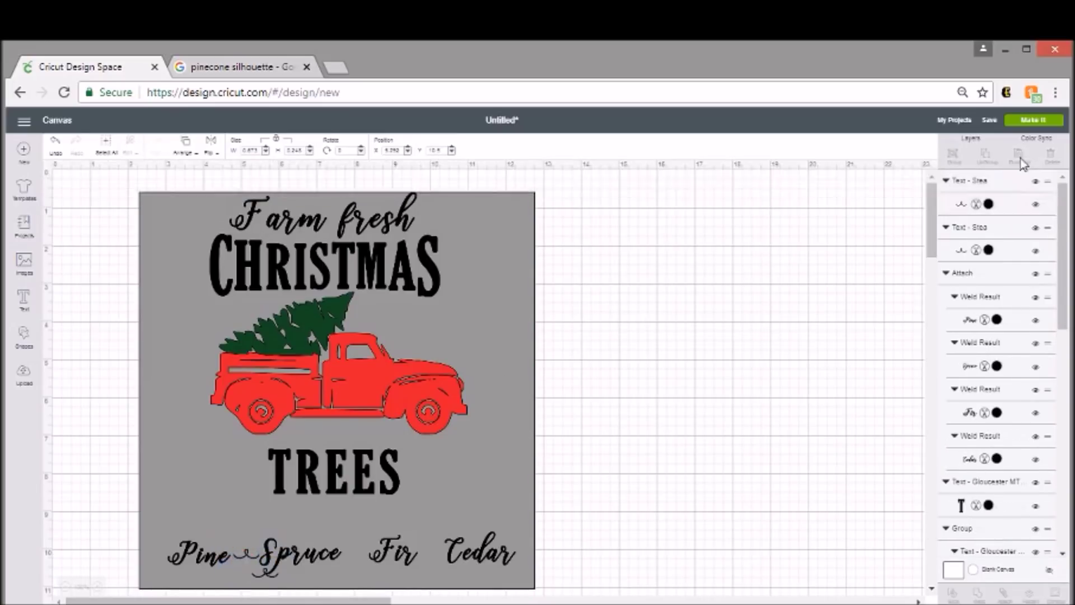
left_click_drag(283, 592, 362, 553)
left_click_drag(262, 573, 431, 550)
left_click_drag(359, 551, 360, 554)
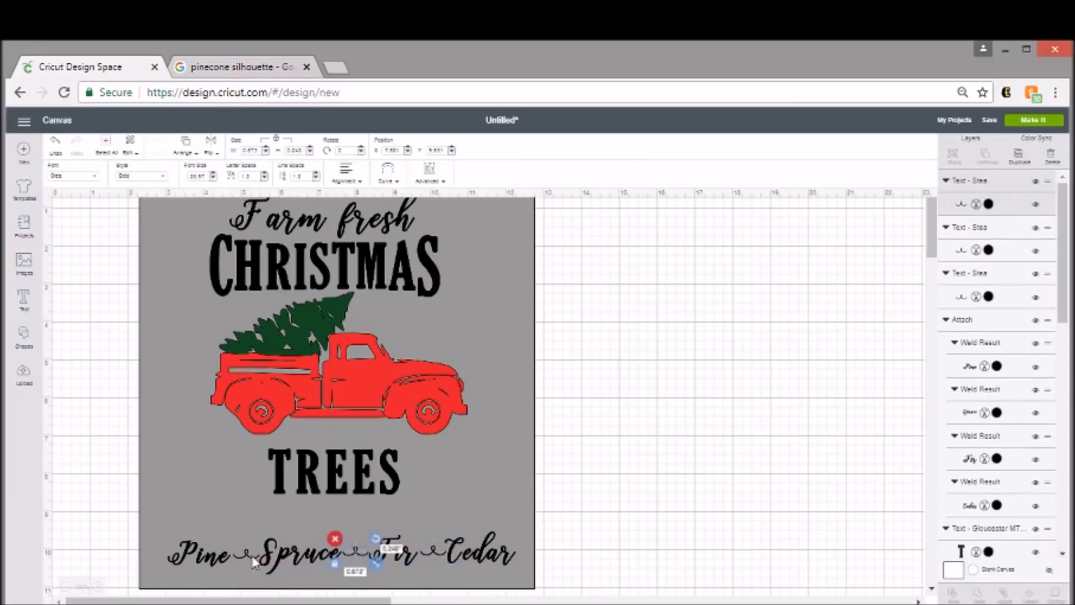
left_click(251, 555)
left_click(599, 490)
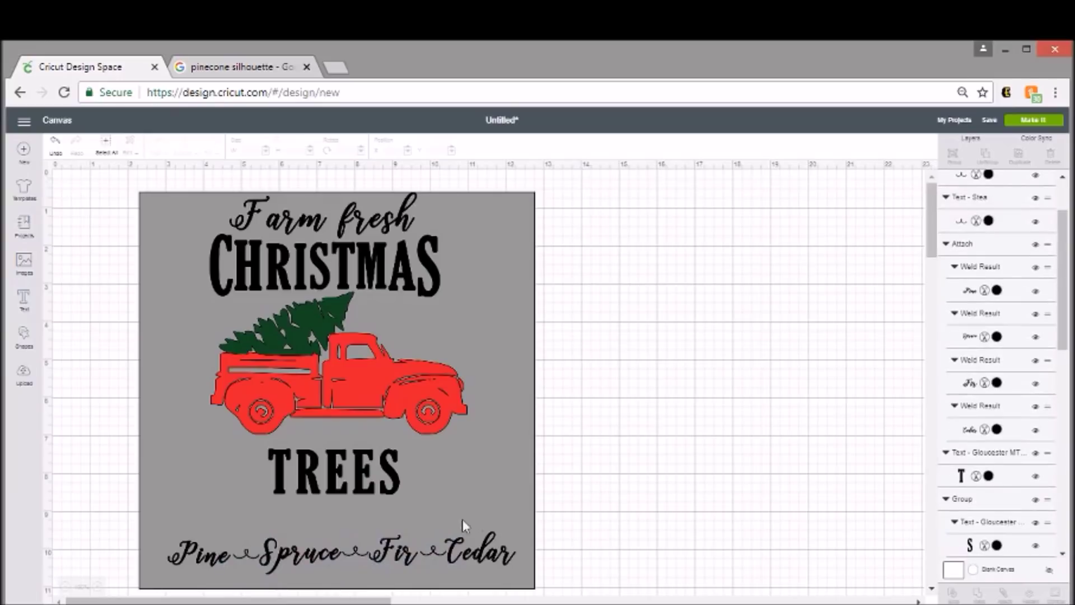
Delete the three swirls between Pine, Spruce, Fir, and Cedar.
left_click(251, 553)
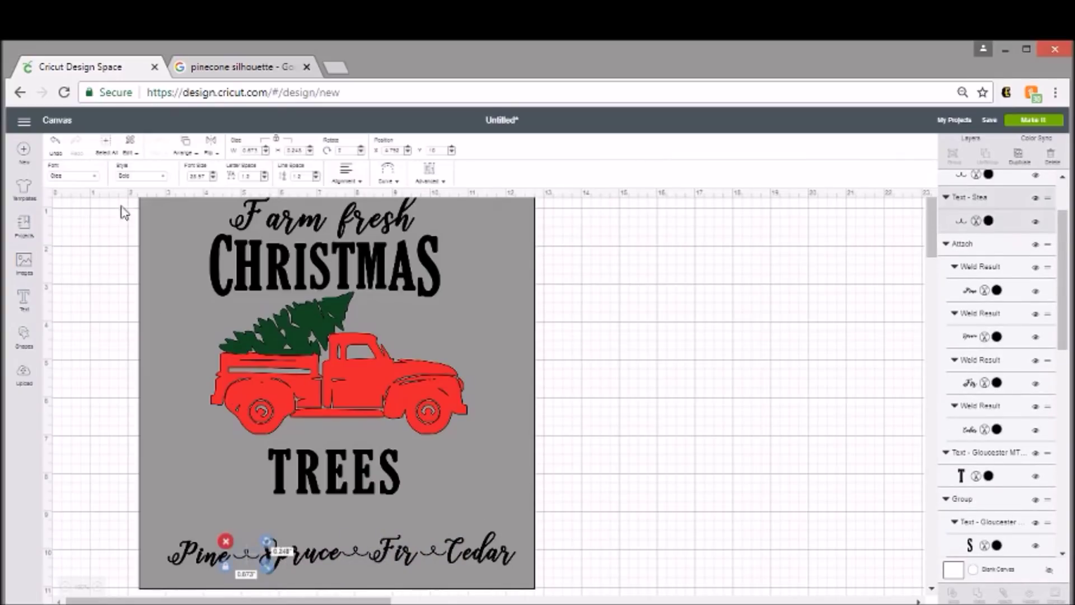
key("Delete")
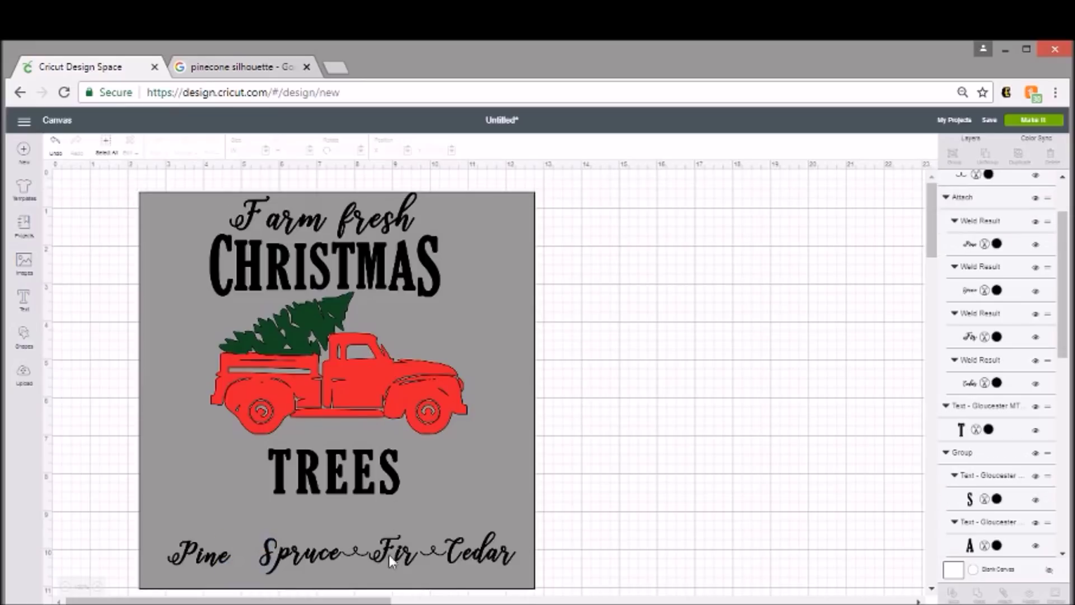
left_click(361, 553)
key("Delete")
left_click(432, 549)
key("Delete")
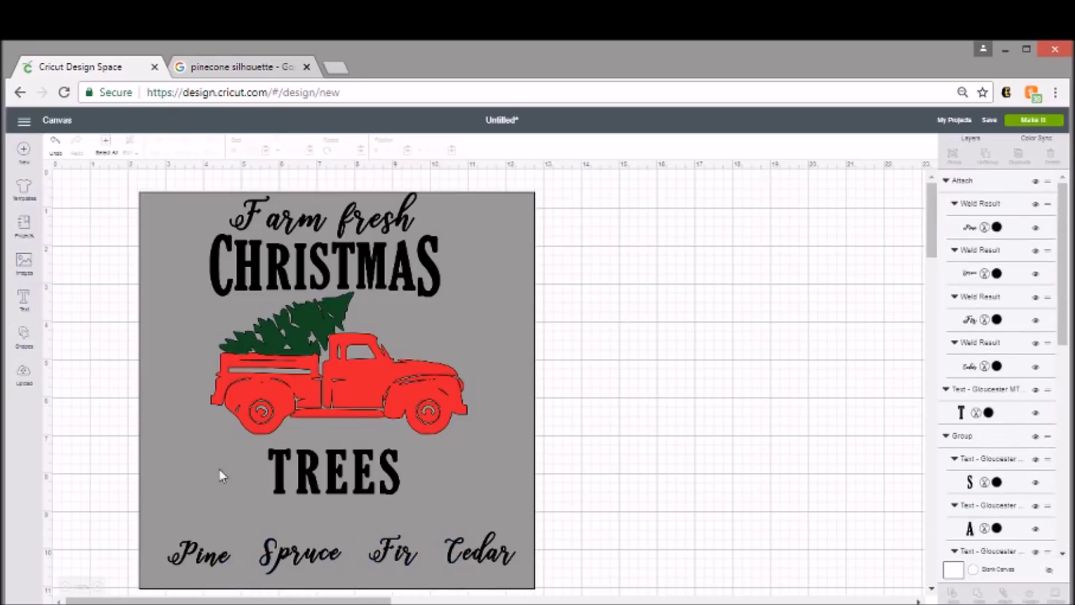
Add a new "~" text, clear the Stea font search, and try the Agency FB font on it.
left_click(29, 300)
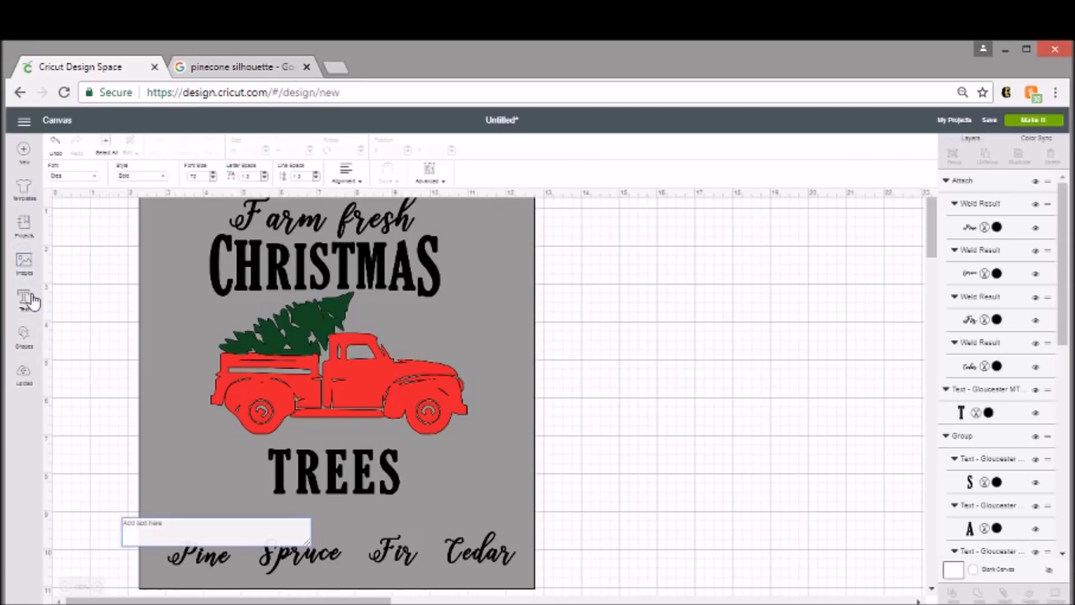
key("ctrl+v")
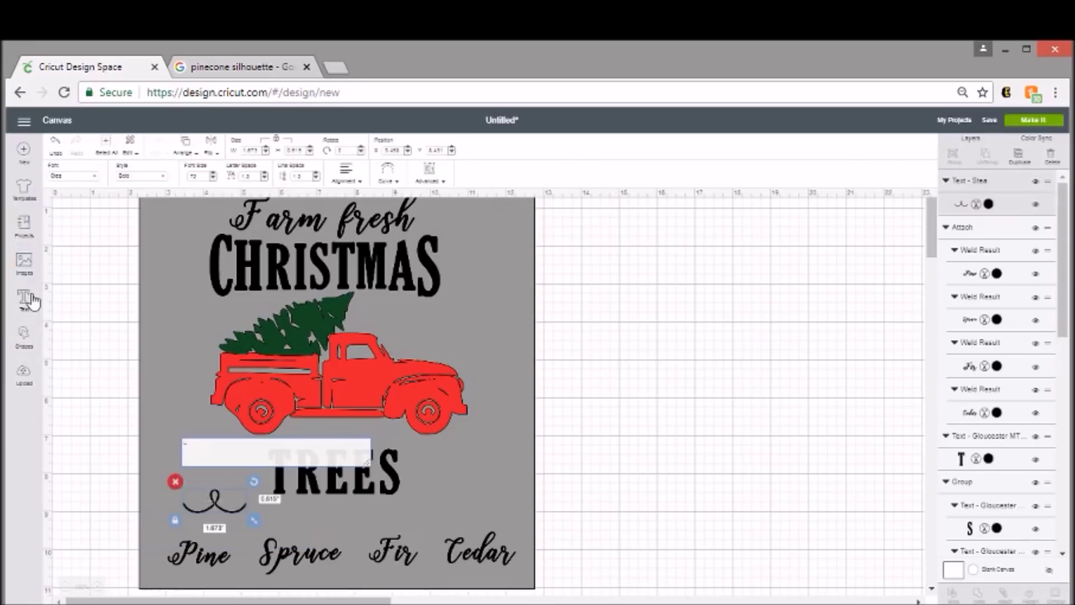
left_click(74, 176)
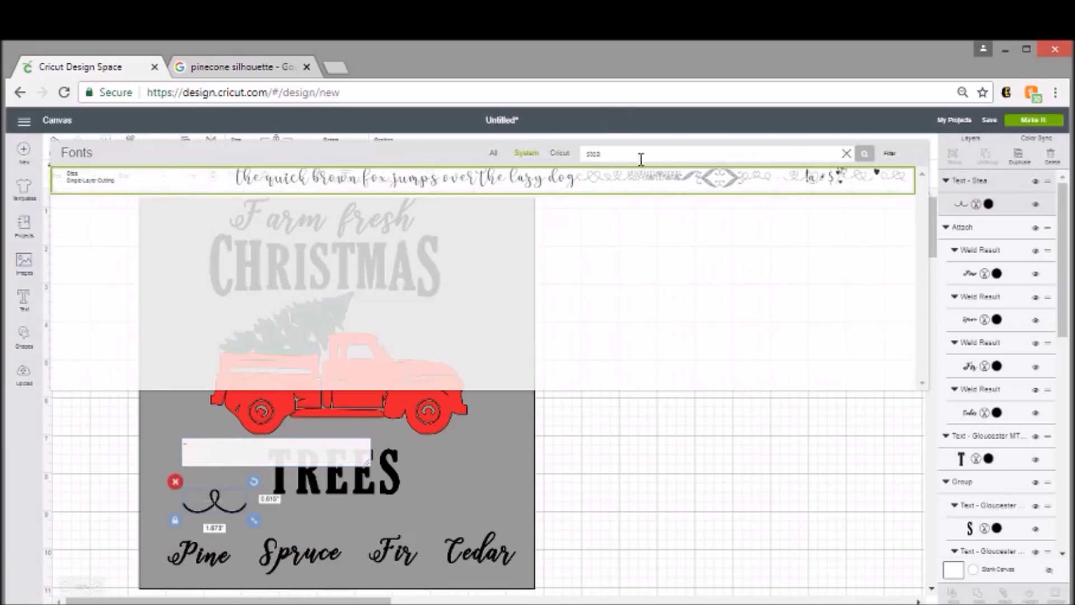
left_click(843, 154)
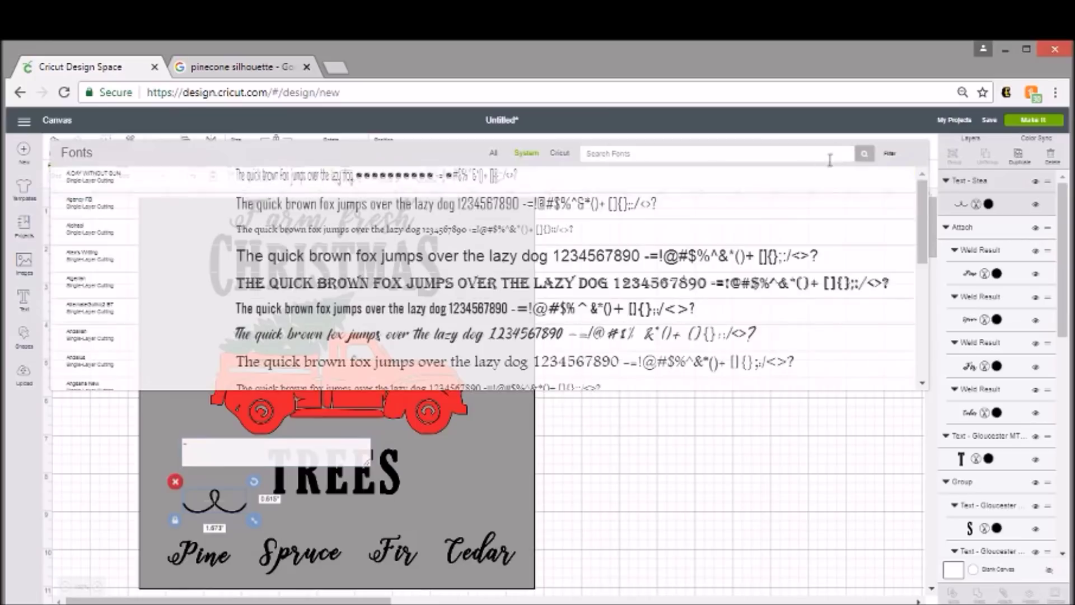
left_click(585, 206)
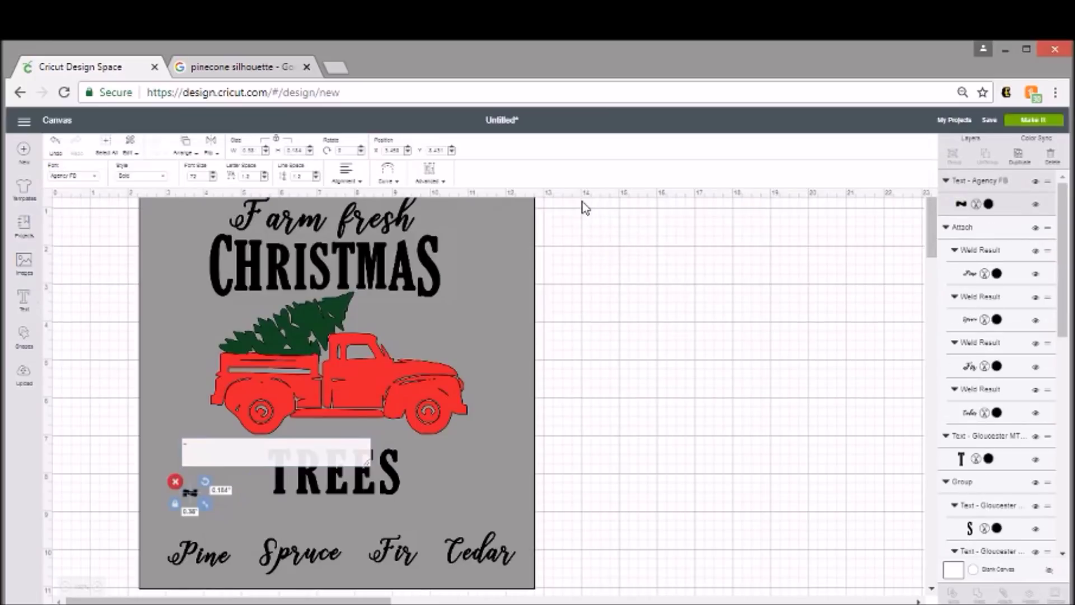
Set the "~" text's font to Alex's Writing and place it between Pine and Spruce.
left_click(59, 177)
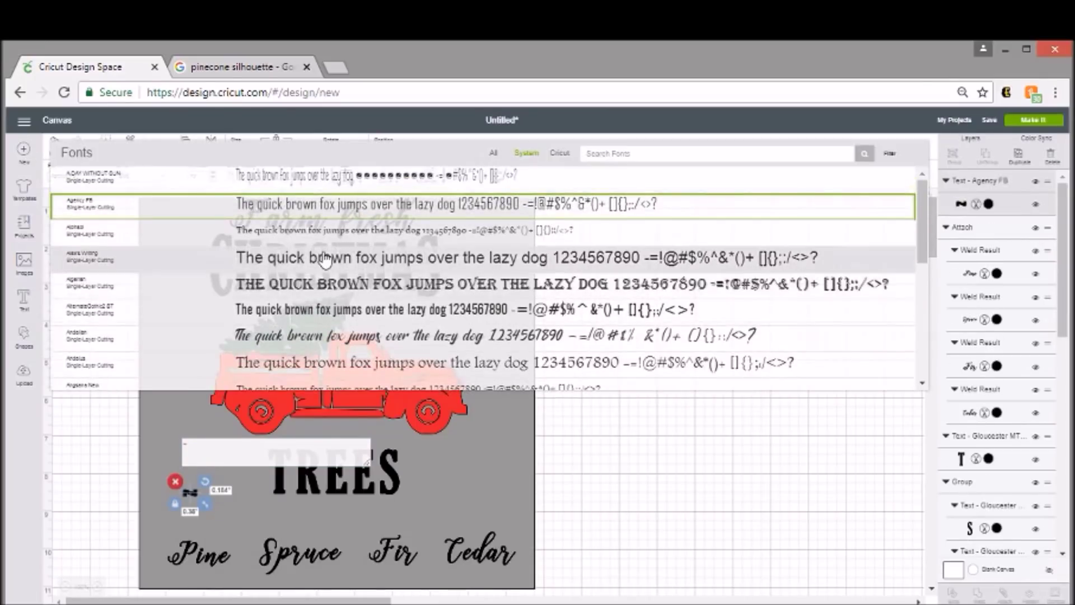
left_click(325, 259)
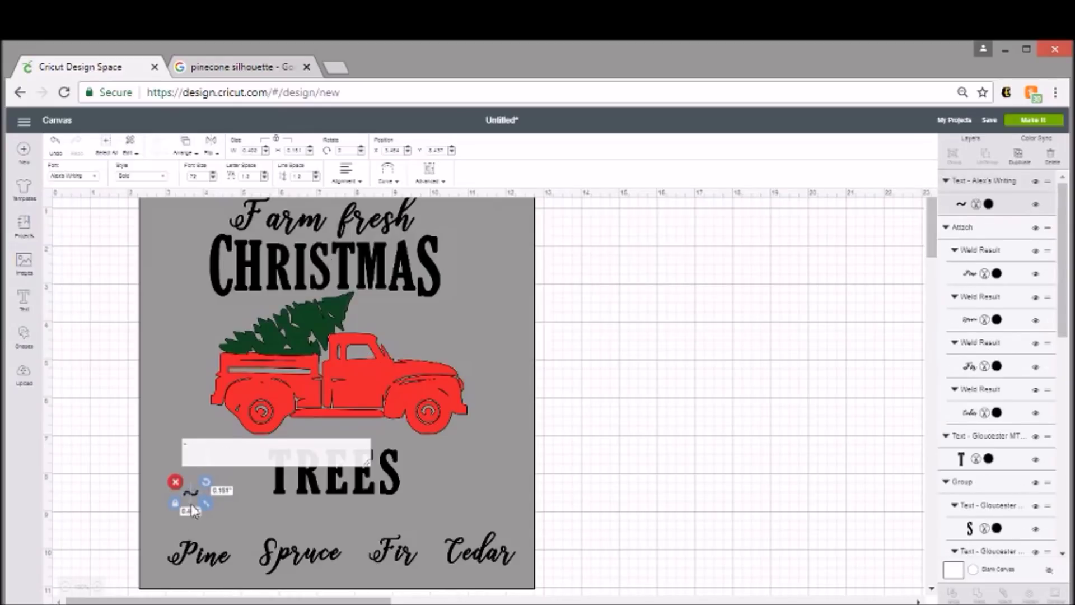
left_click_drag(193, 490, 249, 560)
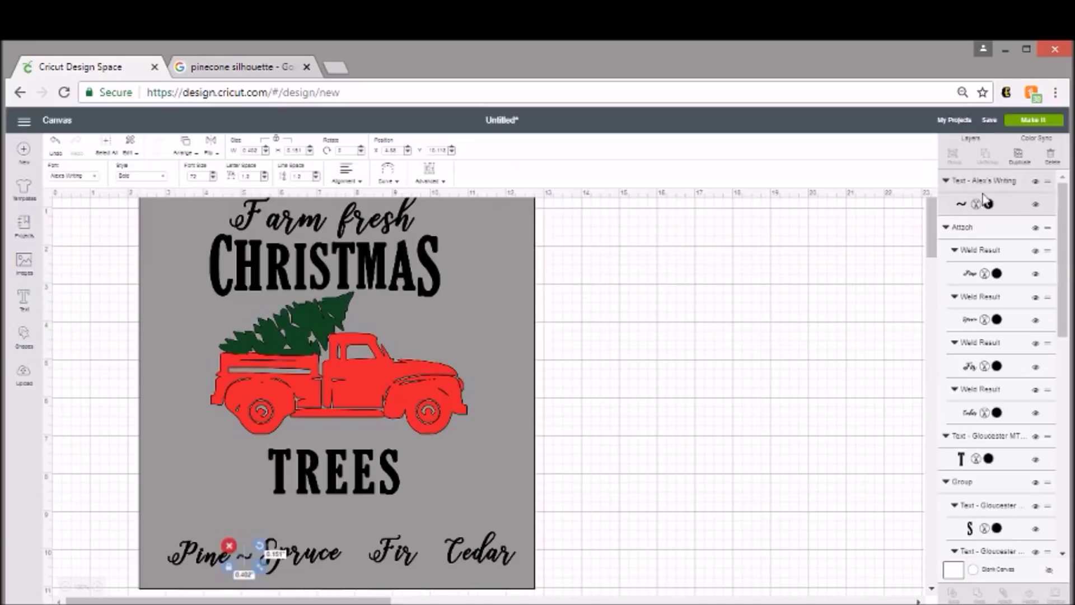
Duplicate the "~" text twice and place the copies between Spruce and Fir and between Fir and Cedar.
left_click(1019, 156)
left_click(1019, 156)
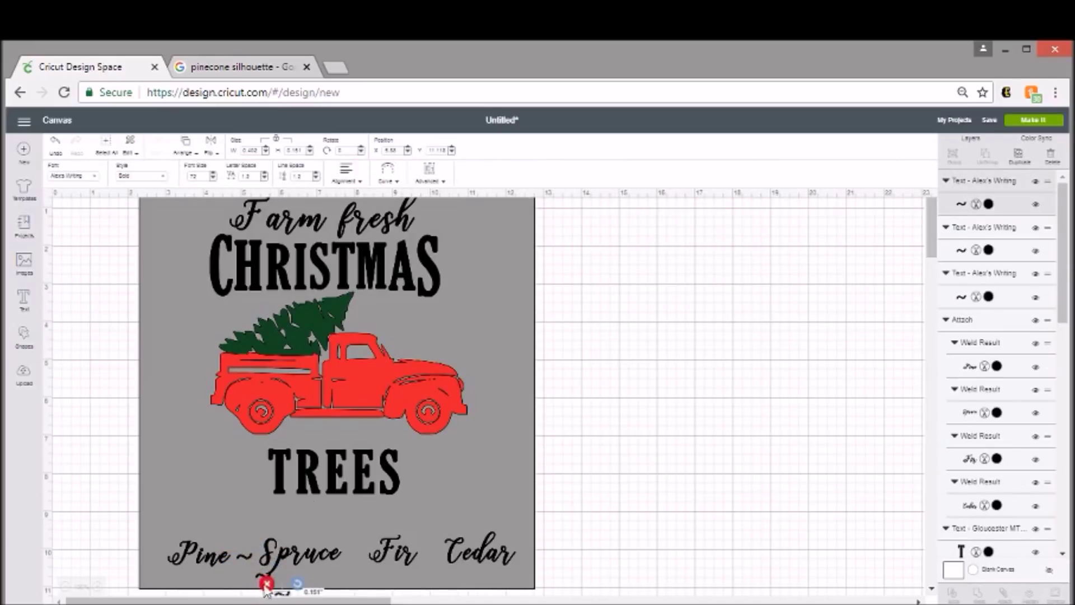
left_click_drag(269, 583, 359, 555)
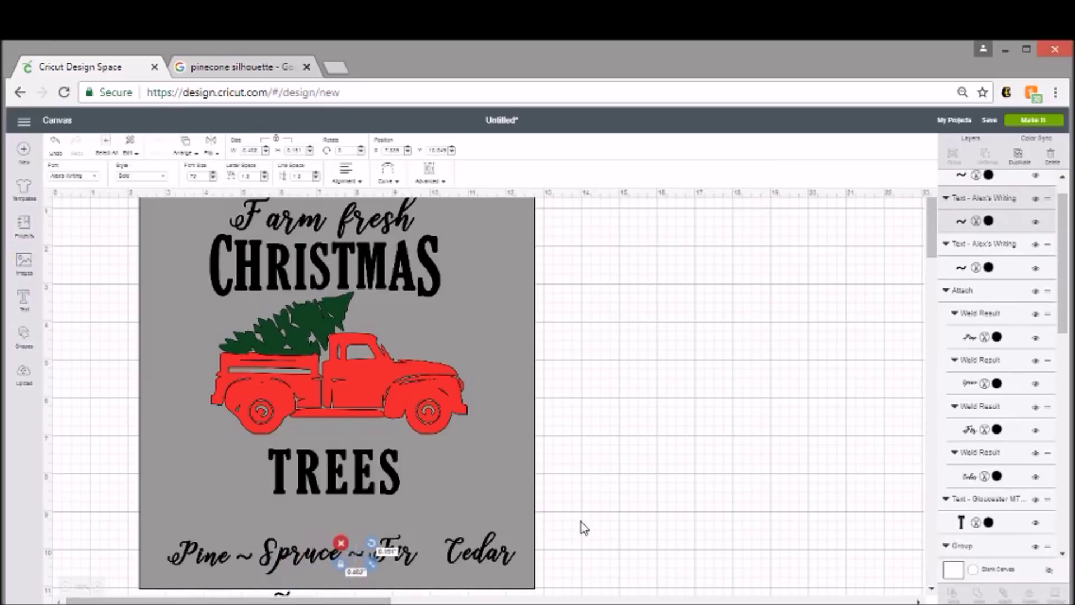
scroll(580, 530, "down", 3)
left_click_drag(288, 518, 441, 481)
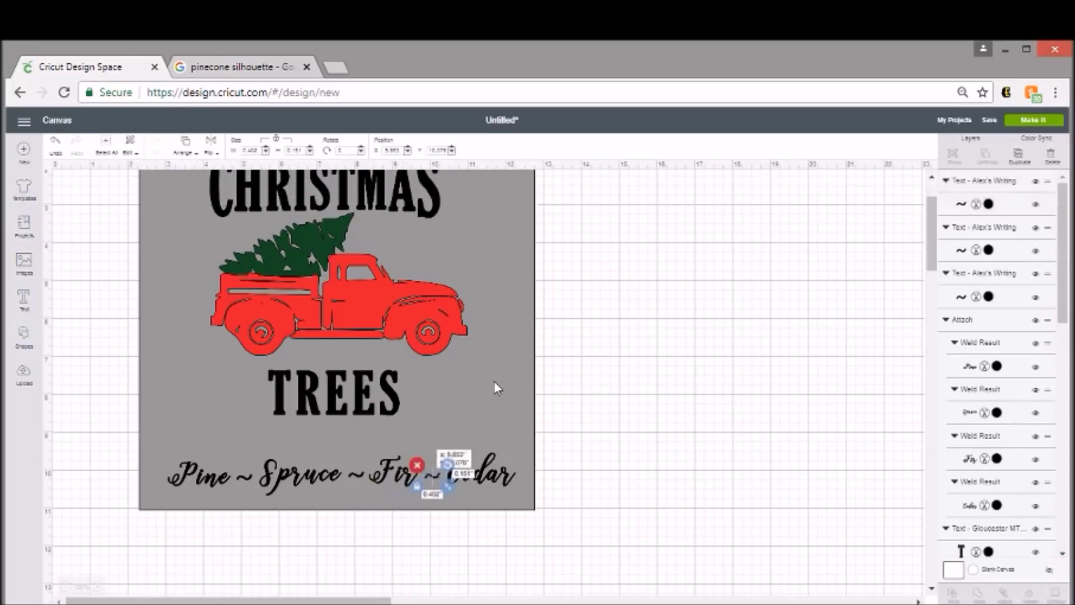
Try moving the gray background square up to Y position 0 behind the design.
left_click(495, 367)
left_click_drag(490, 374, 493, 402)
left_click_drag(475, 448, 471, 411)
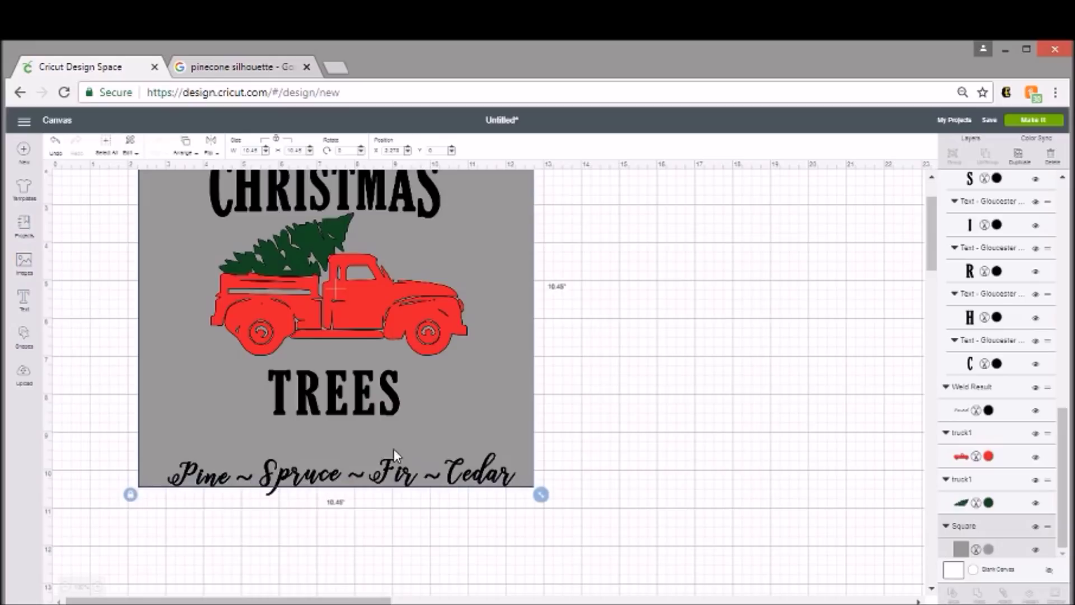
left_click_drag(402, 442, 405, 433)
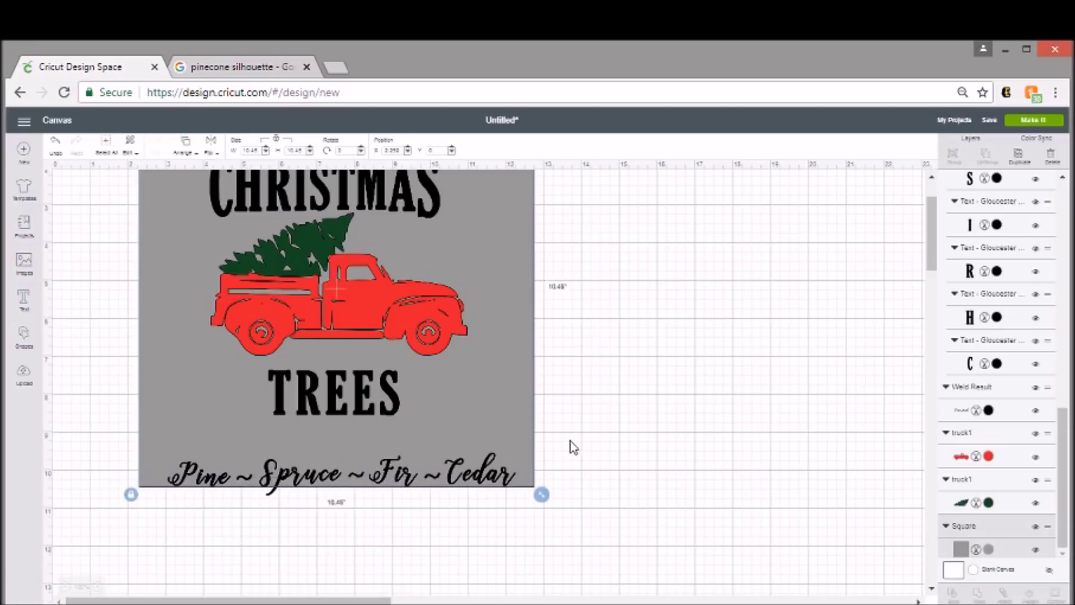
scroll(574, 446, "up", 2)
scroll(550, 407, "down", 2)
Move the tree names and the gray square about 1 inch lower, and realign the three tildes between the names.
left_click_drag(486, 478, 486, 517)
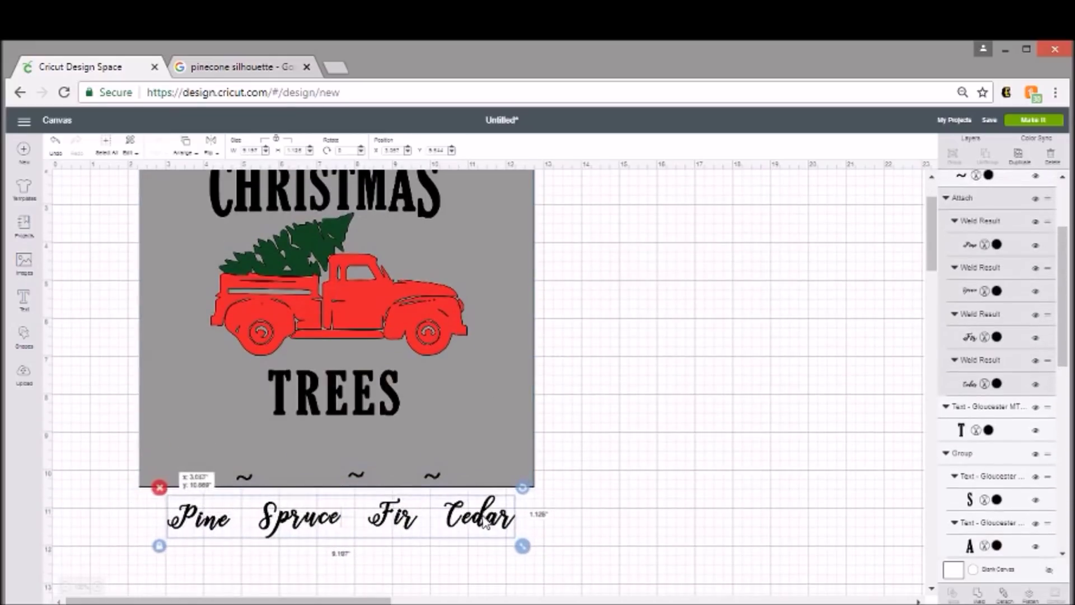
left_click_drag(482, 430, 487, 467)
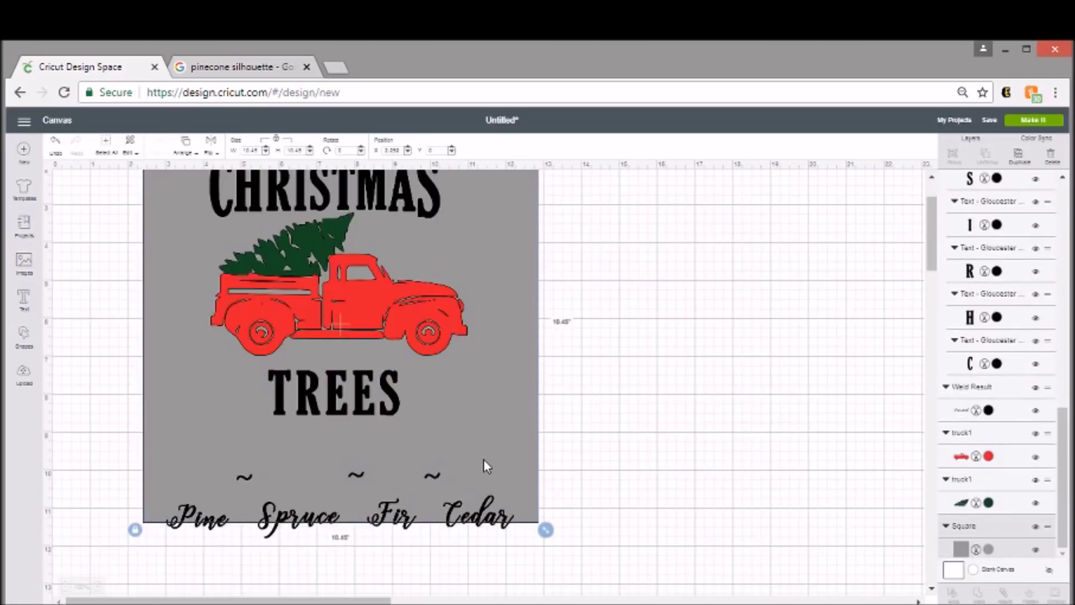
left_click_drag(253, 480, 252, 526)
left_click_drag(354, 477, 368, 526)
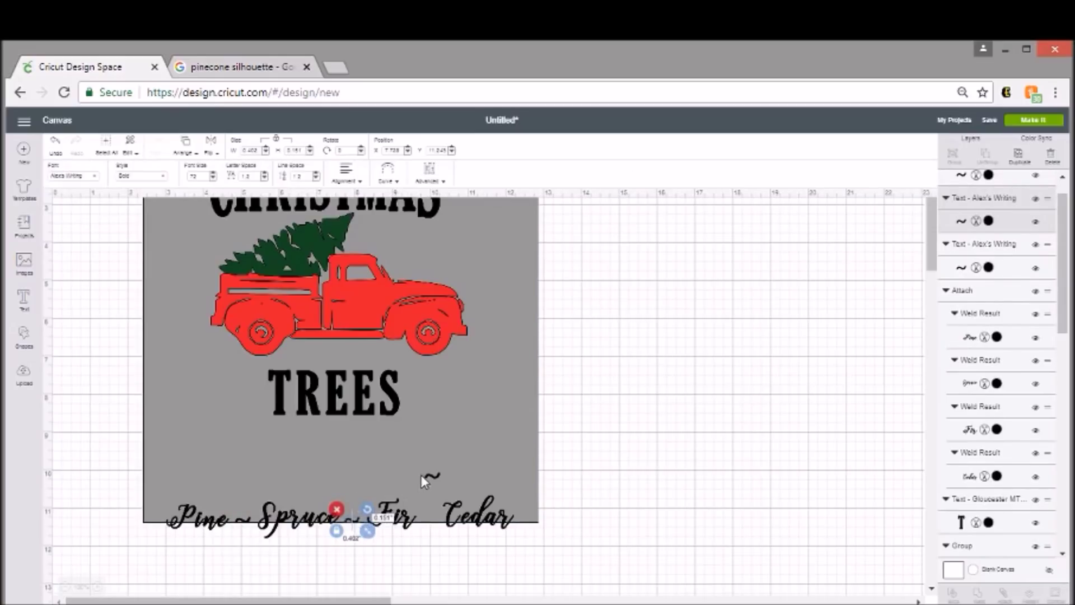
left_click_drag(432, 476, 430, 524)
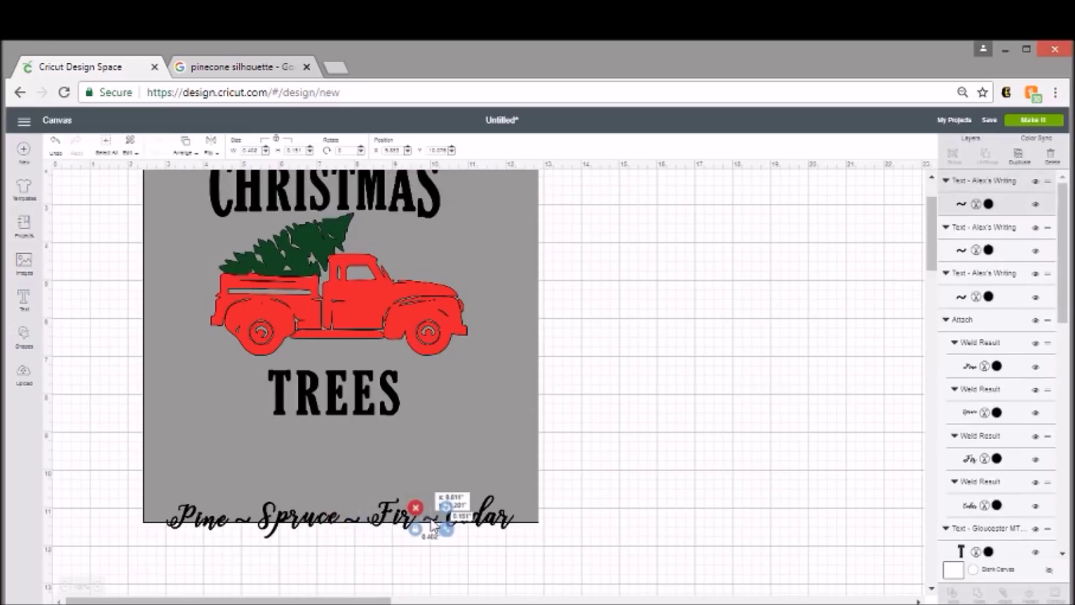
left_click(567, 468)
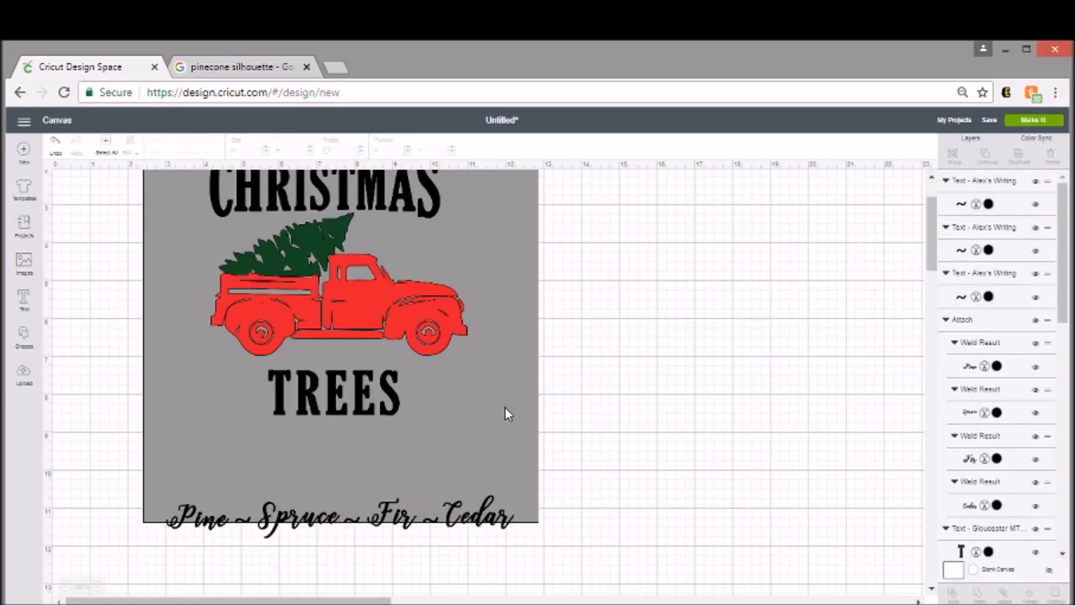
Move the gray square clear of the tree names, and attach the three tildes to Pine, Spruce, Fir, and Cedar.
left_click(472, 418)
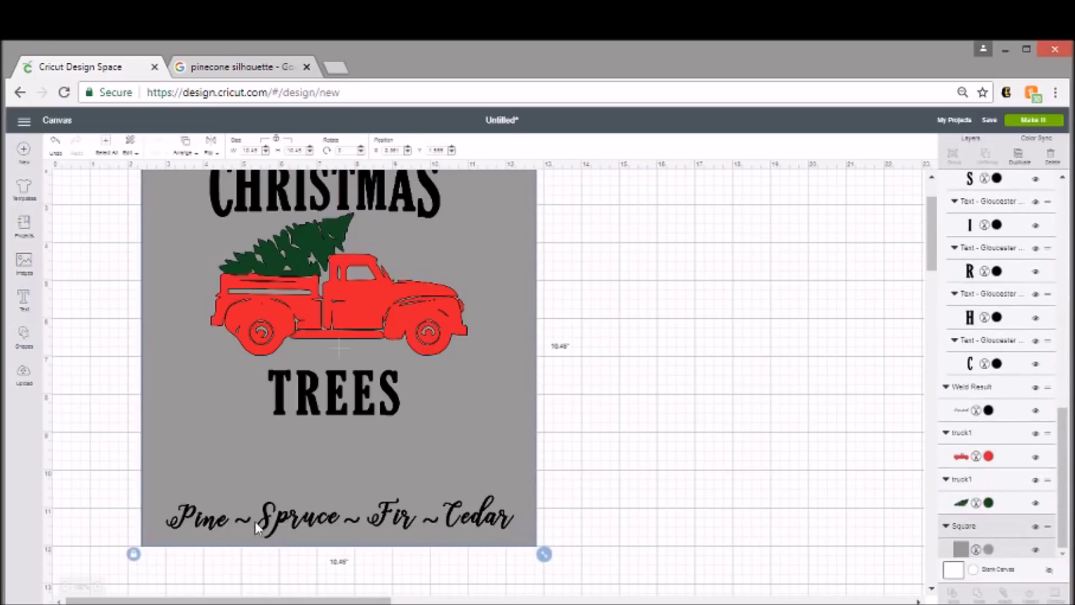
left_click(205, 525)
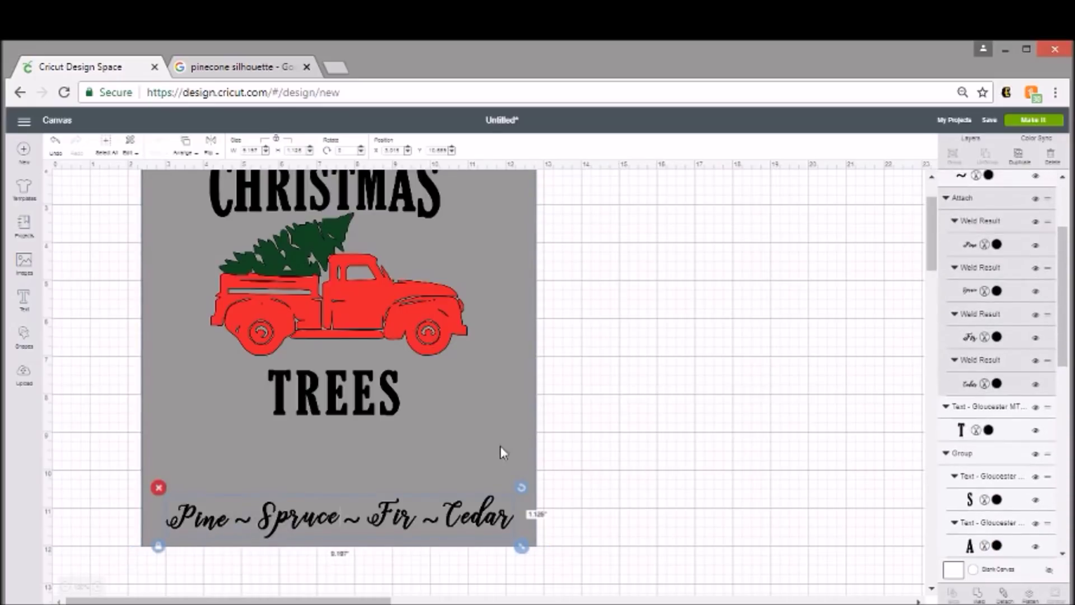
left_click_drag(503, 453, 573, 392)
left_click_drag(553, 530, 165, 509)
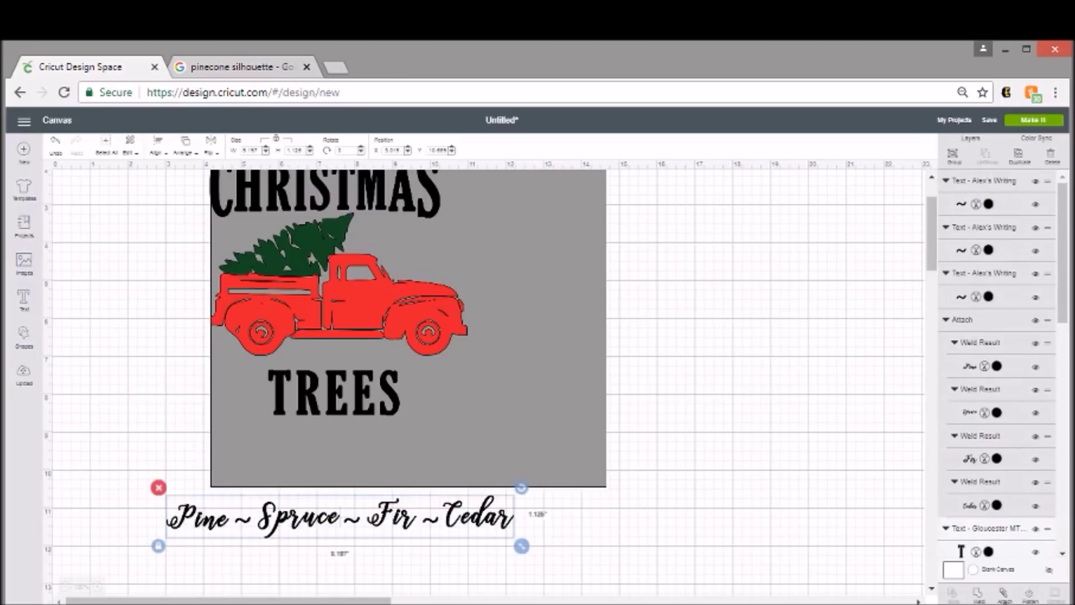
left_click(1005, 593)
Place the gray square back behind the design and position the attached tree-names line just above its lower edge.
left_click_drag(539, 415, 471, 430)
left_click_drag(395, 521, 384, 463)
scroll(667, 423, "up", 3)
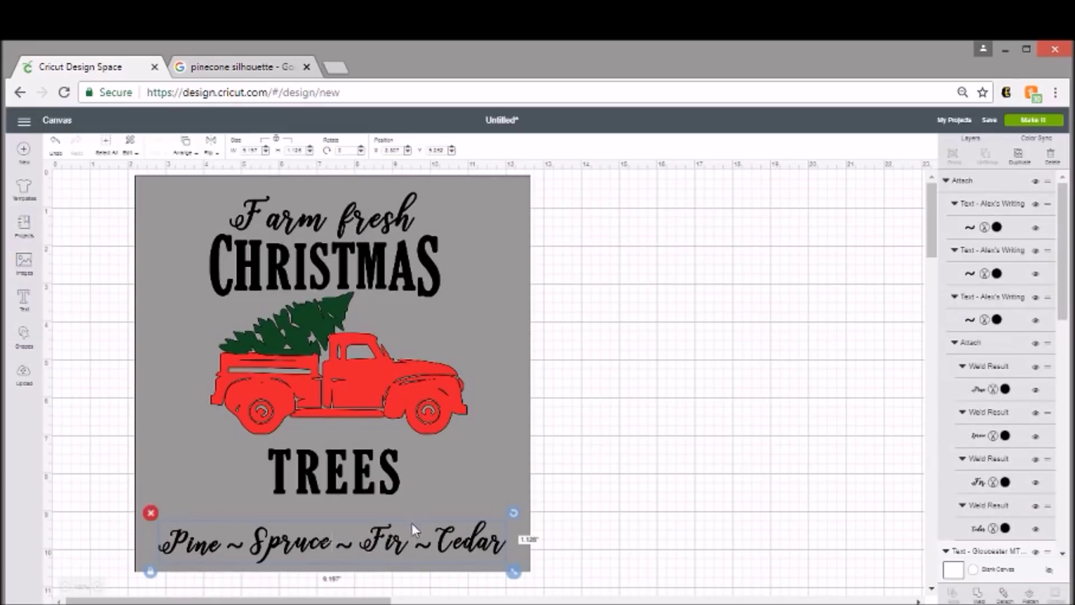
left_click_drag(388, 539, 390, 535)
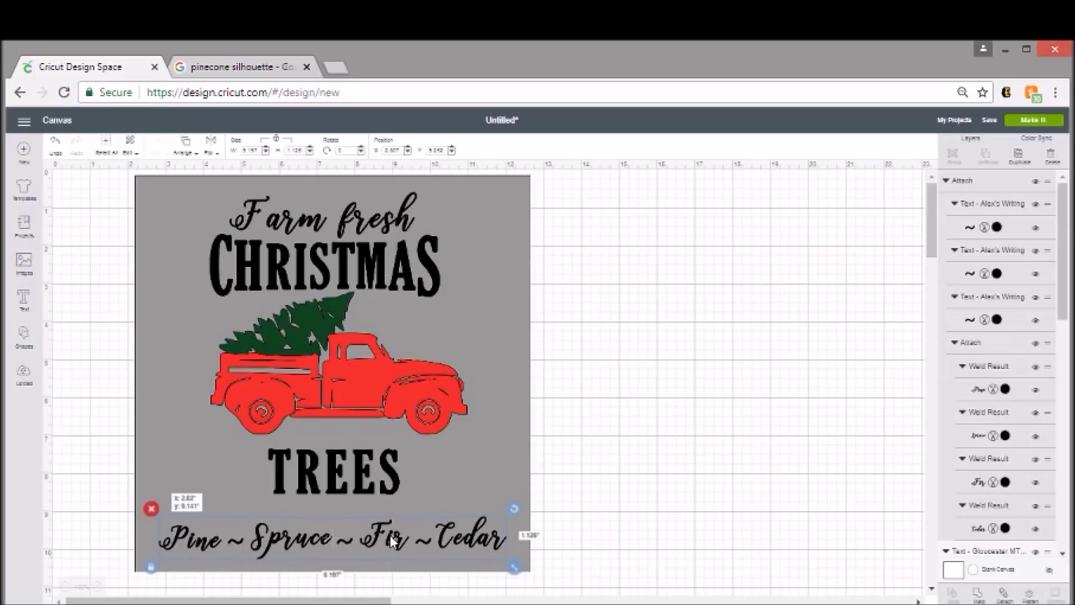
Enlarge TREES to about 3.8 inches wide and nudge CHRISTMAS slightly left under "Farm fresh".
left_click(370, 475)
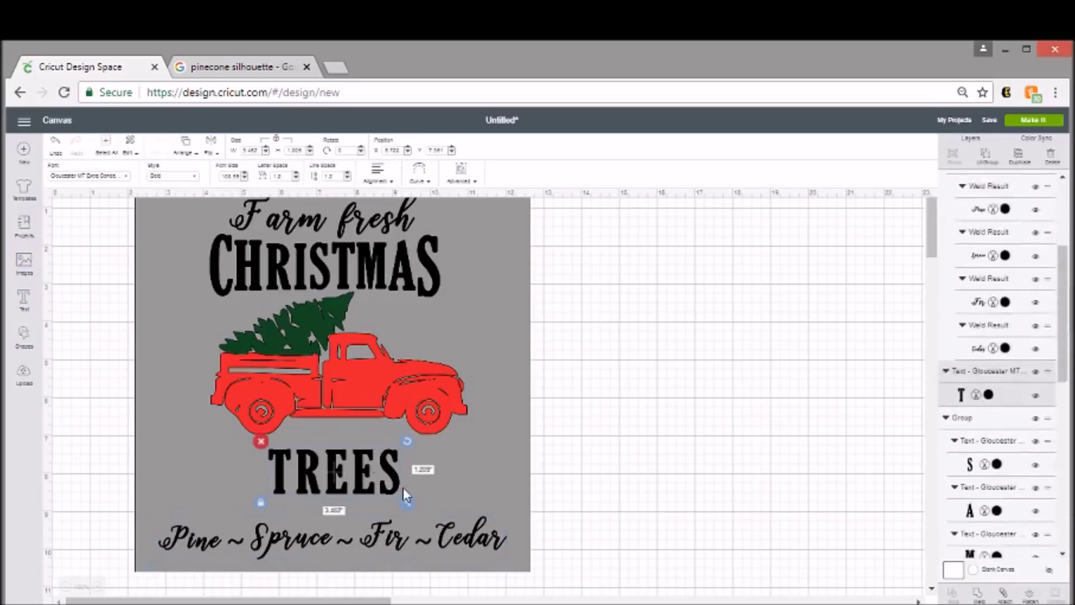
left_click_drag(411, 502, 422, 509)
left_click_drag(375, 474, 375, 476)
left_click_drag(335, 273, 331, 273)
left_click(602, 264)
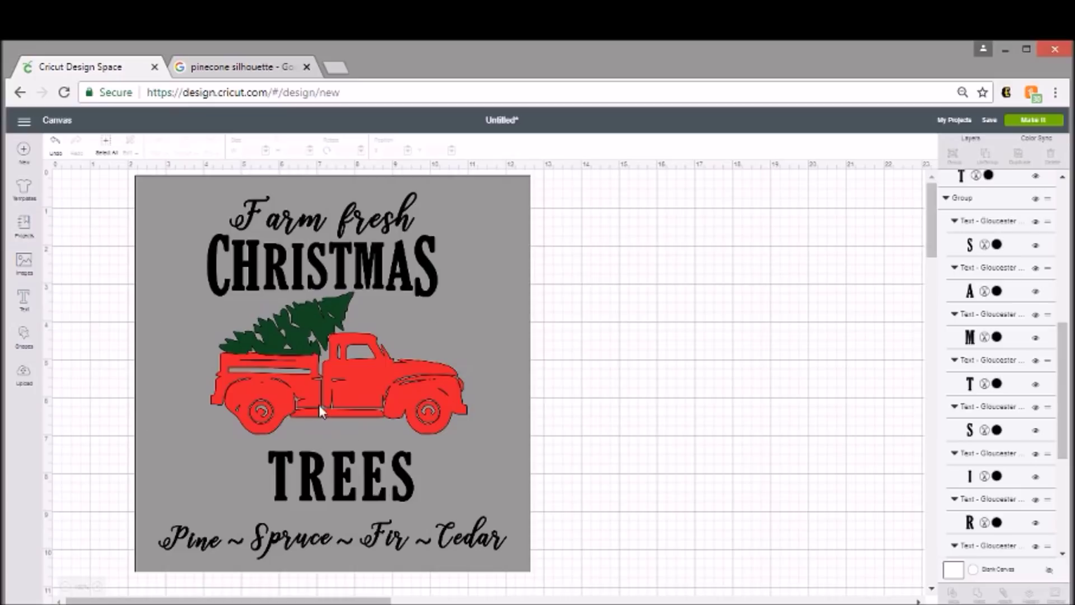
Attach "Farm fresh" and CHRISTMAS together.
left_click(354, 219)
left_click(369, 256, "shift")
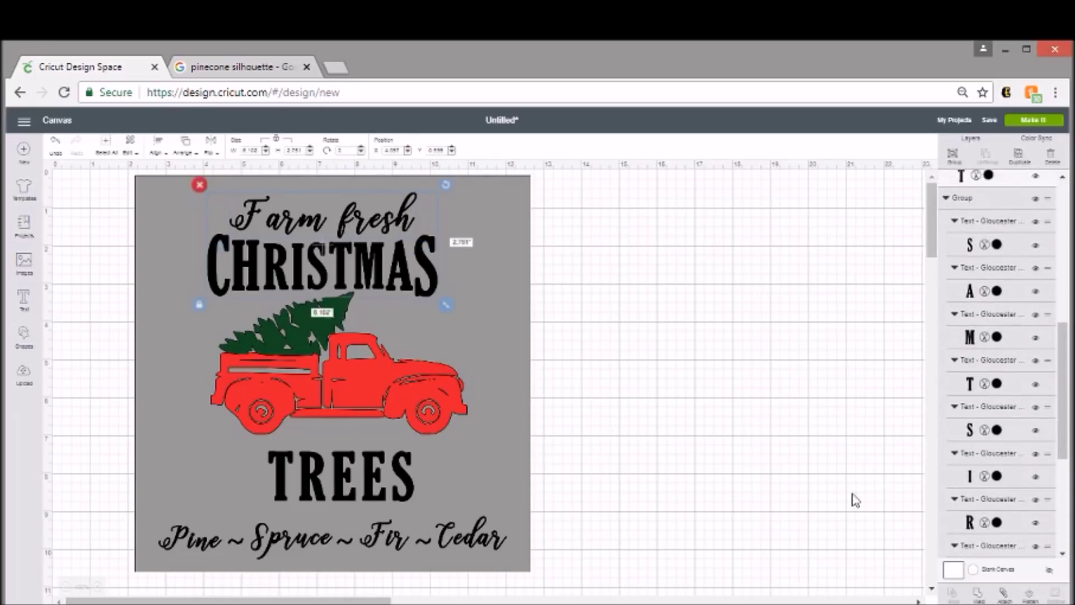
left_click(1003, 594)
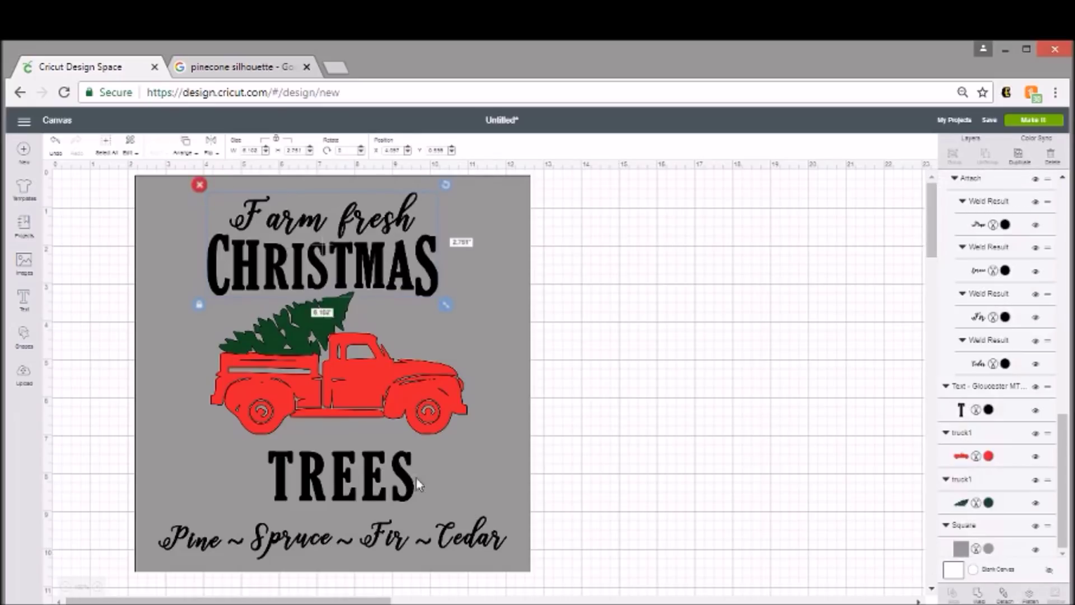
Move TREES down and left to center it above the tree-names line, and attach the two together.
mouse_move(350, 476)
left_mouse_down()
mouse_move(340, 476)
mouse_move(343, 319)
mouse_move(330, 289)
mouse_move(335, 485)
left_mouse_up()
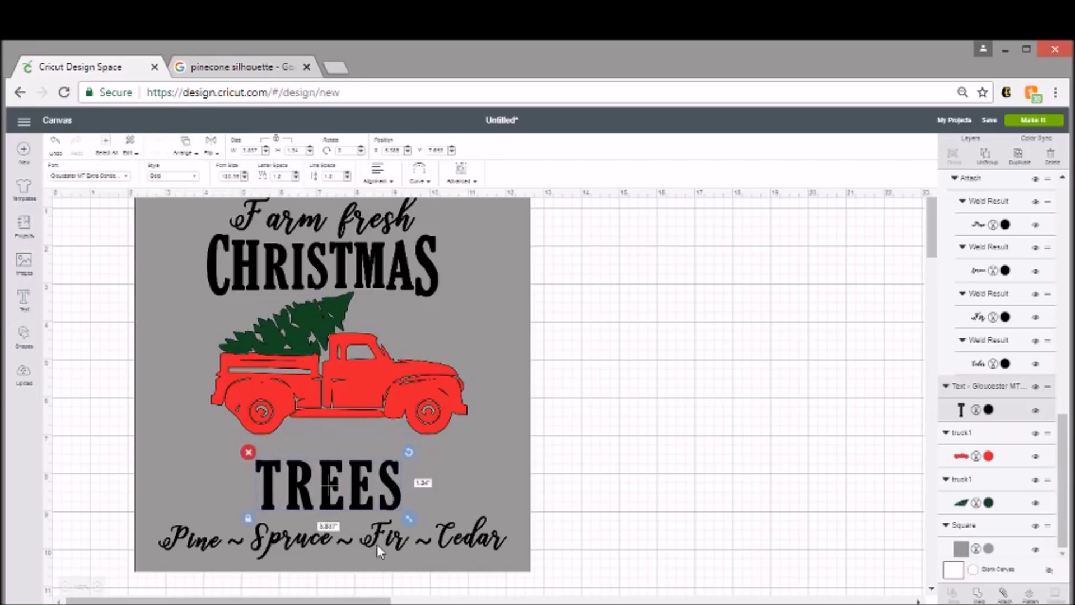
left_click(377, 545, "shift")
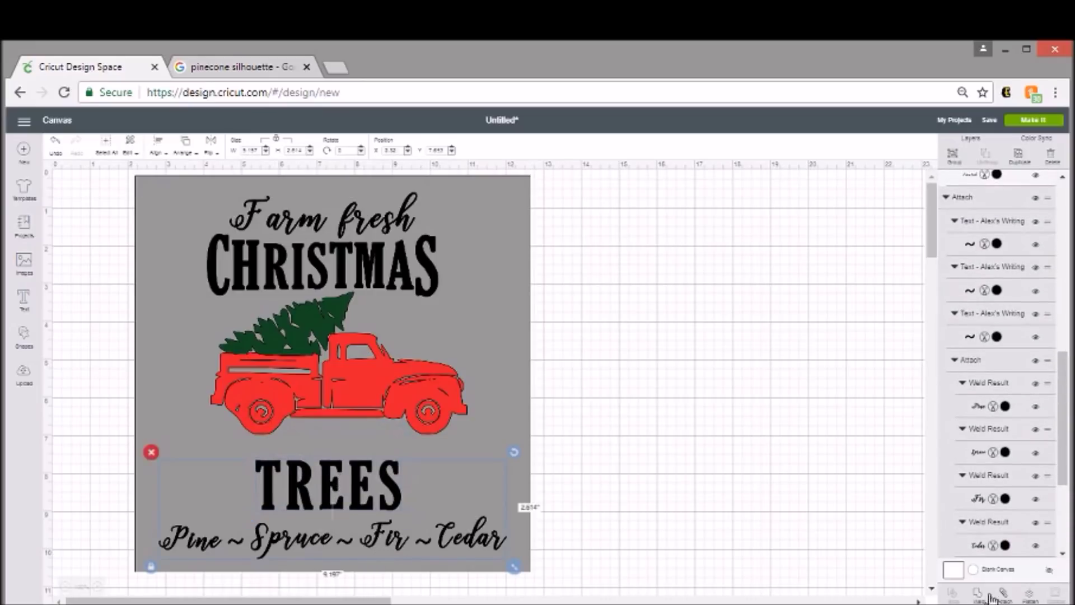
left_click(1009, 594)
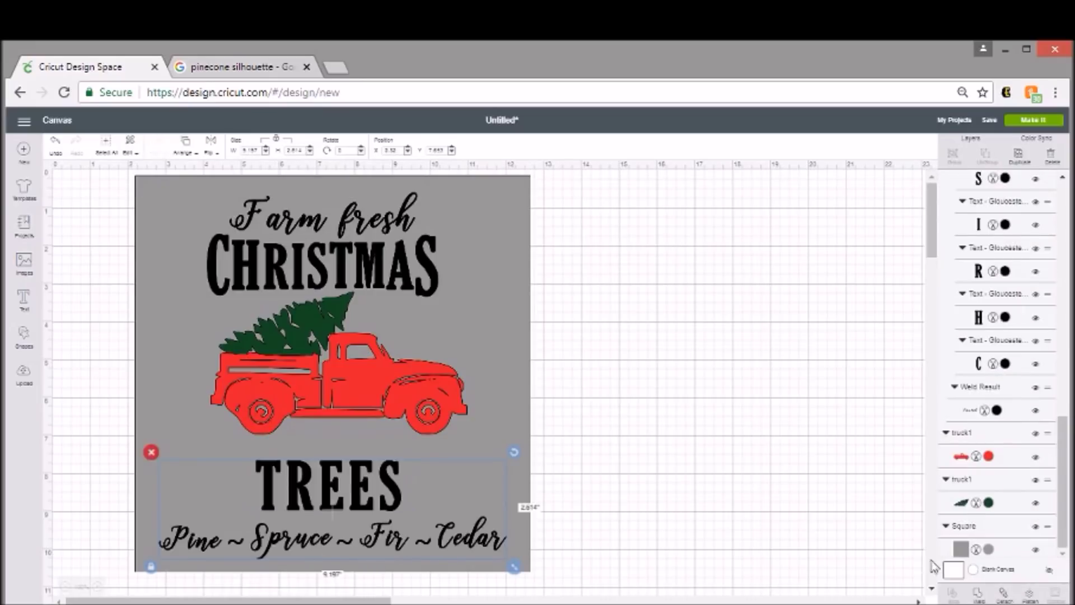
Delete the gray background square and send the design to mat preparation.
left_click(421, 379)
left_click(306, 313)
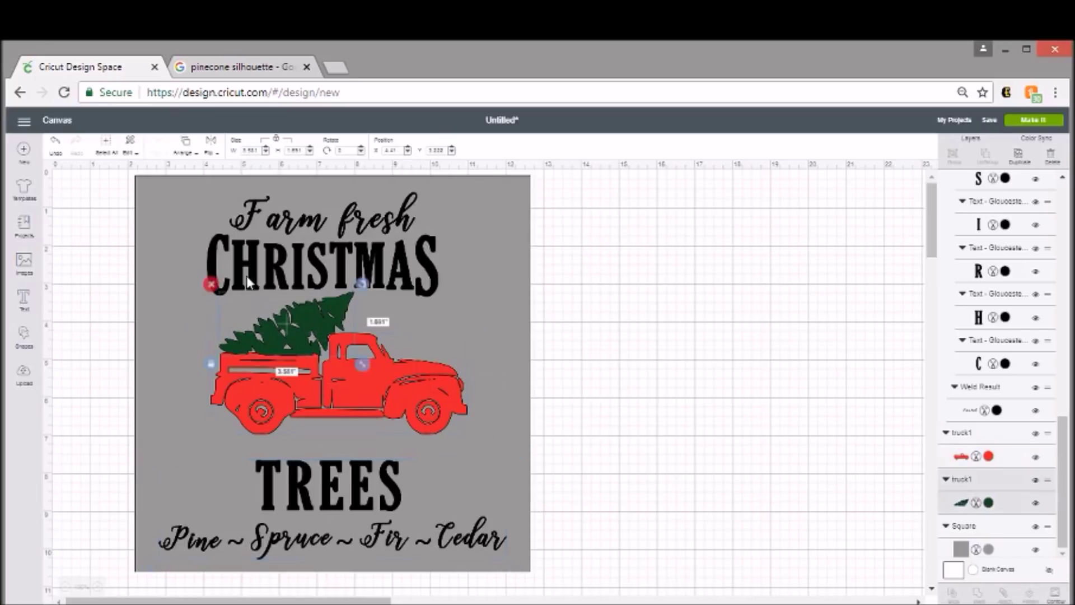
left_click(149, 207)
left_click(127, 169)
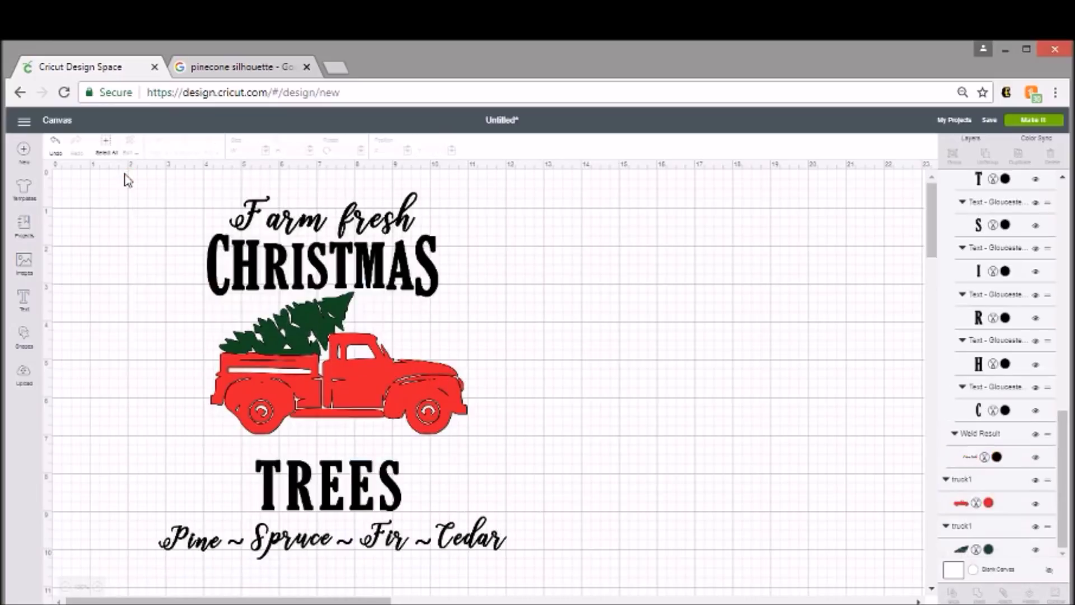
left_click(1034, 121)
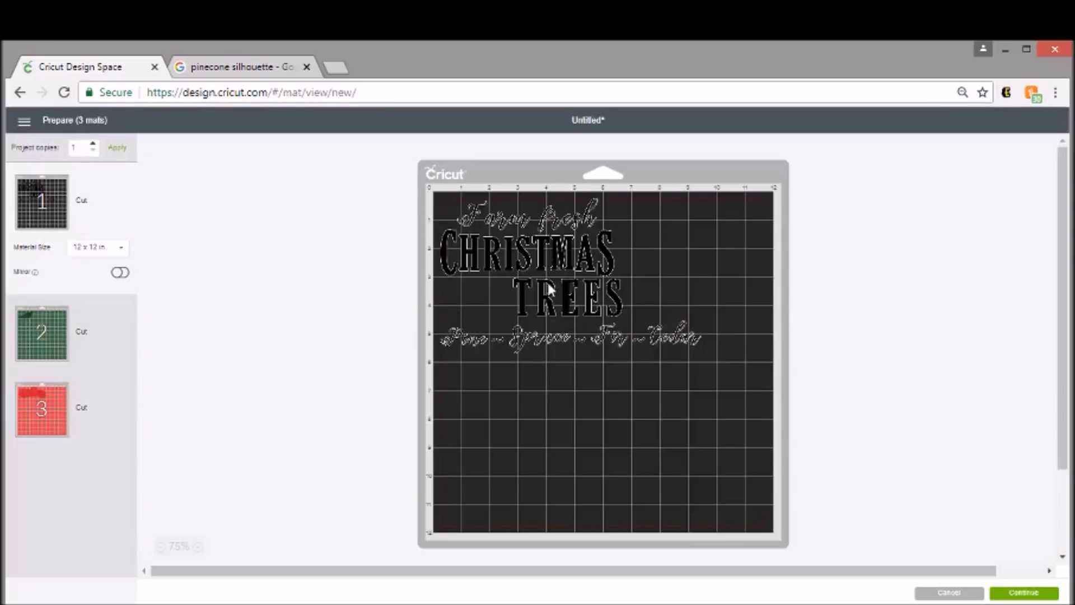
Shift the TREES and tree-names group slightly down on the black mat, and review the green and red mats.
left_click_drag(565, 295, 564, 303)
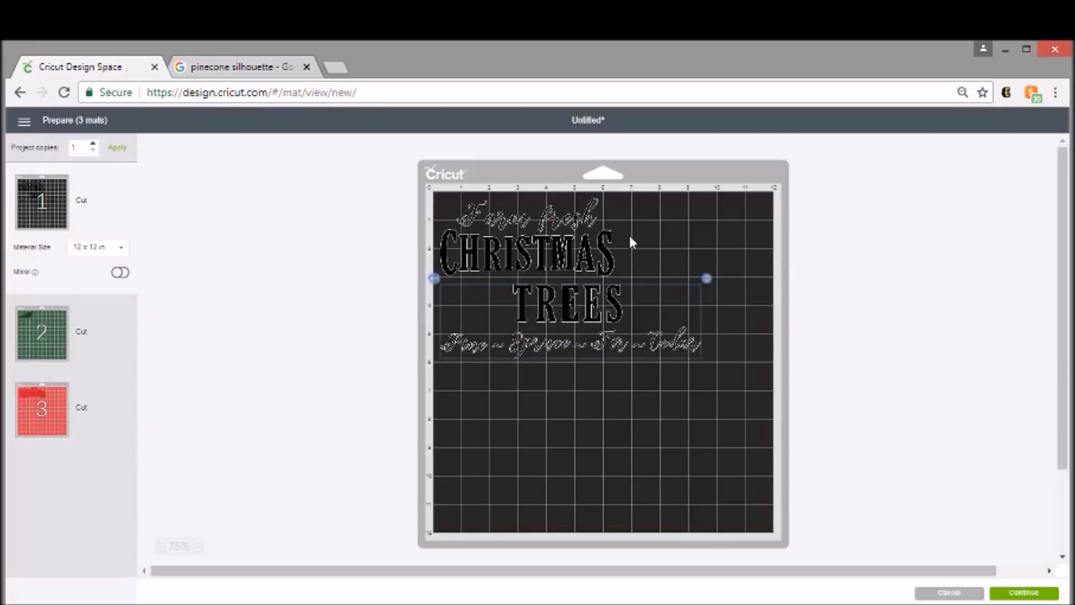
left_click(39, 343)
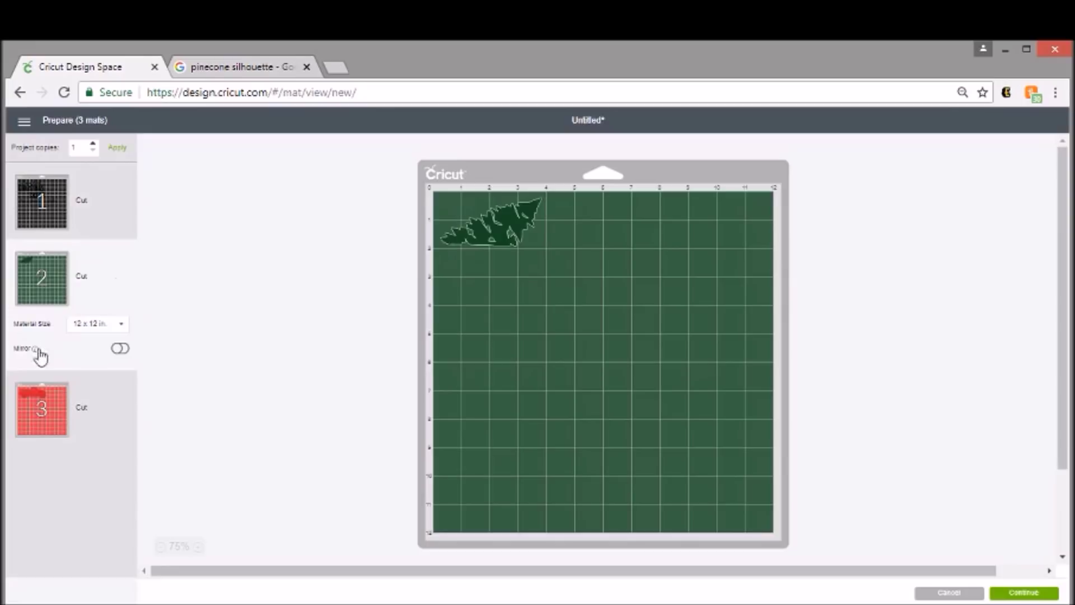
left_click(45, 395)
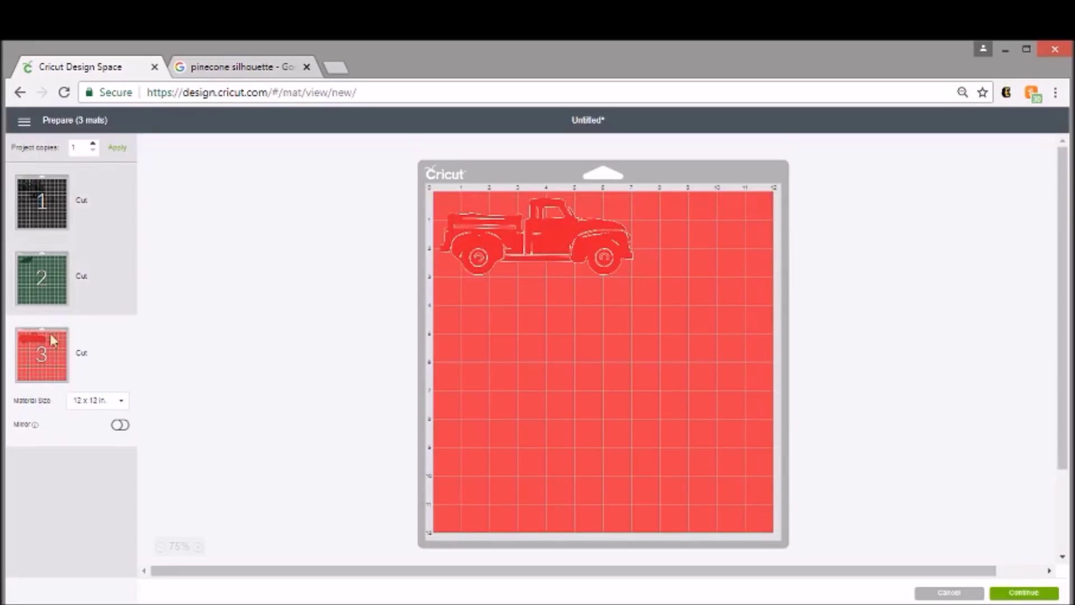
left_click(48, 182)
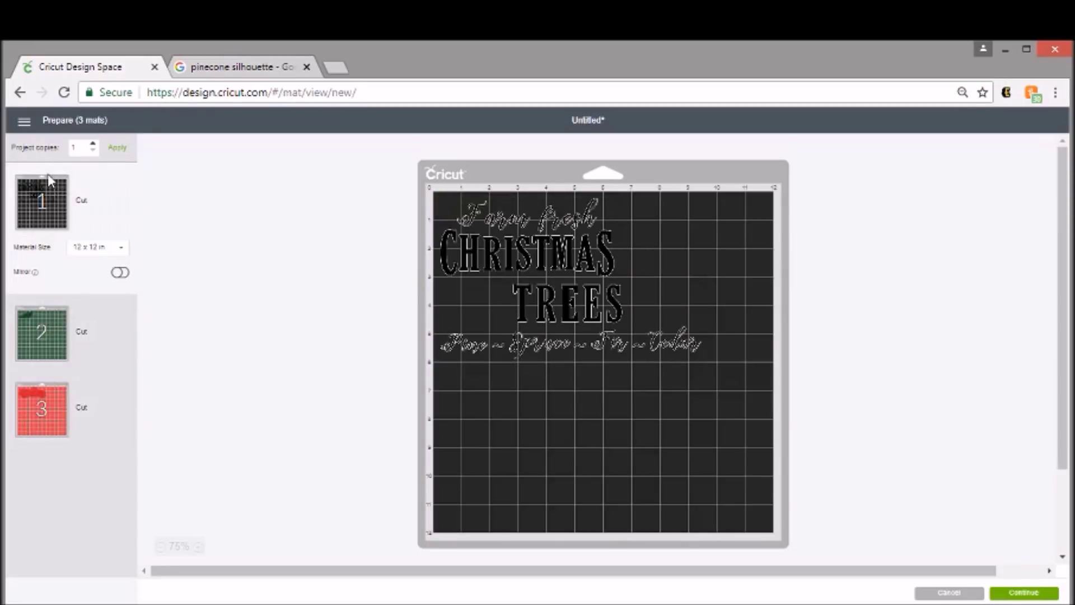